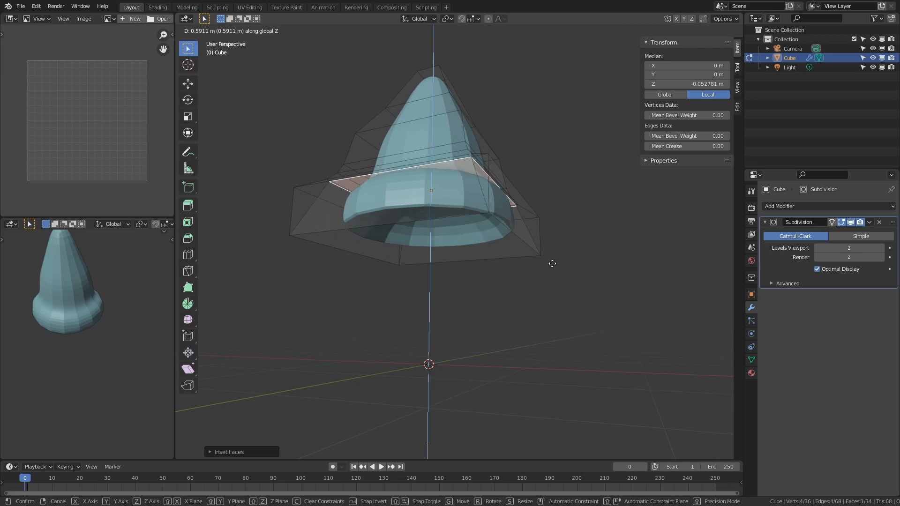
# Move the hat's inset bottom face up along Z to a local height of about -0.19 m and scale it to hollow the underside.
pyautogui.click(557, 274)
pyautogui.moveTo(564, 243); pyautogui.dragTo(511, 209, button='middle')
pyautogui.press('s')
pyautogui.click(589, 250)
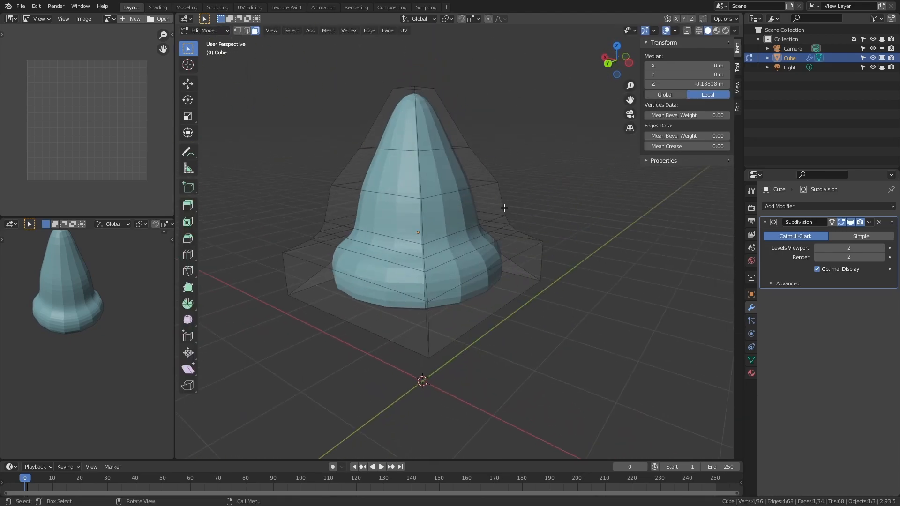
pyautogui.click(584, 209)
pyautogui.moveTo(584, 209); pyautogui.dragTo(478, 235, button='middle')
pyautogui.press('Tab')
pyautogui.press('Tab')
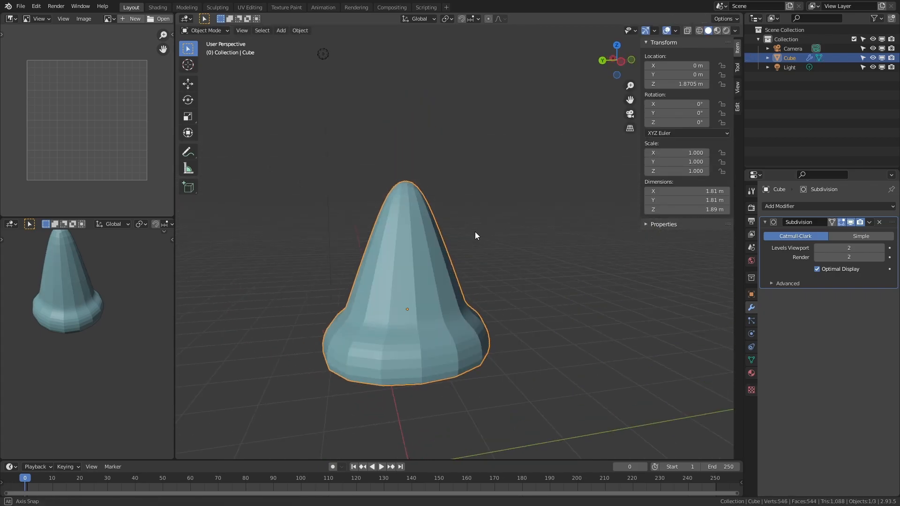
# Extrude the hat's topmost face upward from the front wireframe view and scale the new tip to about 0.76.
pyautogui.press('KP_1')
pyautogui.scroll(4, 607, 247)
pyautogui.click(608, 247)
pyautogui.hotkey('shift', 'z')
pyautogui.scroll(-3, 595, 242)
pyautogui.moveTo(363, 183); pyautogui.dragTo(506, 126)
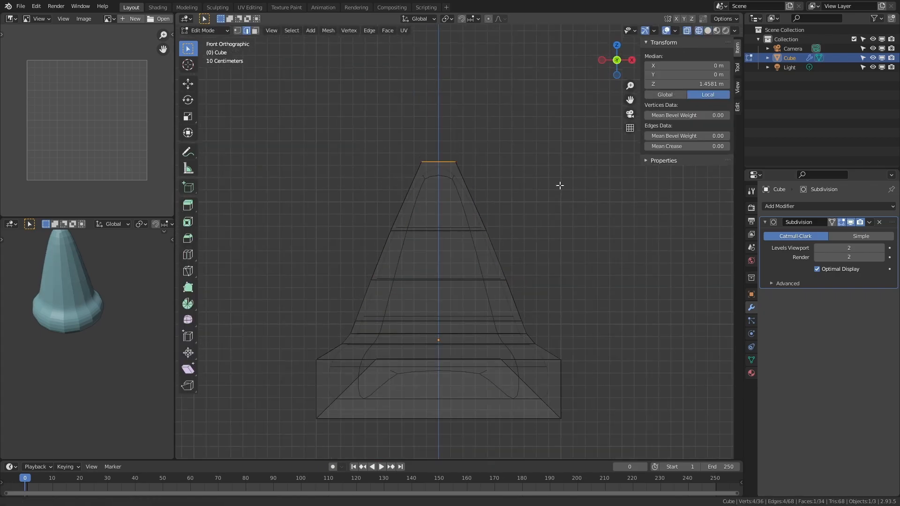
pyautogui.keyDown('shift'); pyautogui.moveTo(563, 187); pyautogui.dragTo(554, 214, button='middle'); pyautogui.keyUp('shift')
pyautogui.press('e')
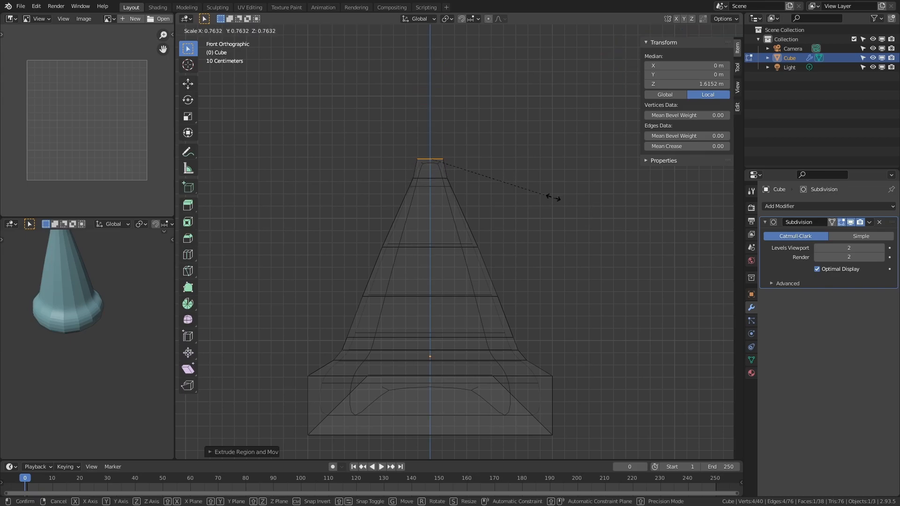
pyautogui.click(560, 199)
# Leave mesh editing and add a UV sphere at the tip of the hat.
pyautogui.press('Tab')
pyautogui.hotkey('shift', 'a')
pyautogui.moveTo(450, 132)
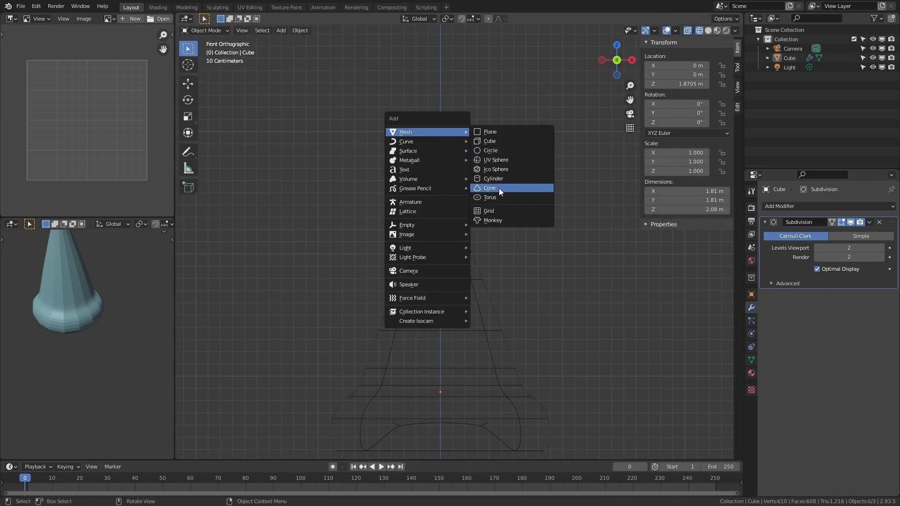
pyautogui.click(502, 163)
pyautogui.scroll(-2, 553, 304)
pyautogui.press('s')
pyautogui.rightClick(564, 299)
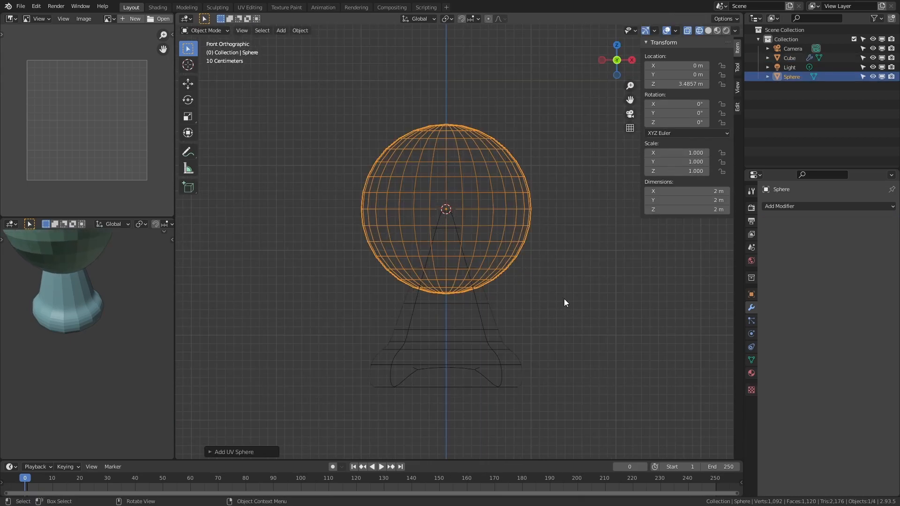
# Reduce the new sphere's mesh resolution, return to solid shading and scale the sphere to 0.190.
pyautogui.press('F9')
pyautogui.press('Return')
pyautogui.press('Tab')
pyautogui.press('Tab')
pyautogui.press('F9')
pyautogui.press('Tab')
pyautogui.scroll(-2, 511, 226)
pyautogui.hotkey('shift', 'z')
pyautogui.press('Tab')
pyautogui.moveTo(490, 231); pyautogui.dragTo(544, 281, button='middle')
pyautogui.press('s')
pyautogui.click(454, 255)
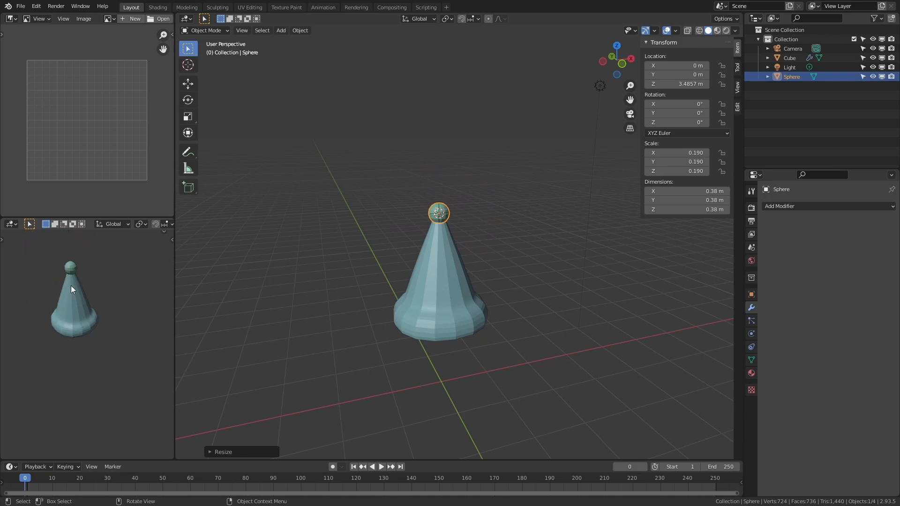
# Raise the pom-pom sphere along Z to 3.5569 m on the hat's tip.
pyautogui.scroll(3, 477, 274)
pyautogui.press('g')
pyautogui.press('z')
pyautogui.click(433, 277)
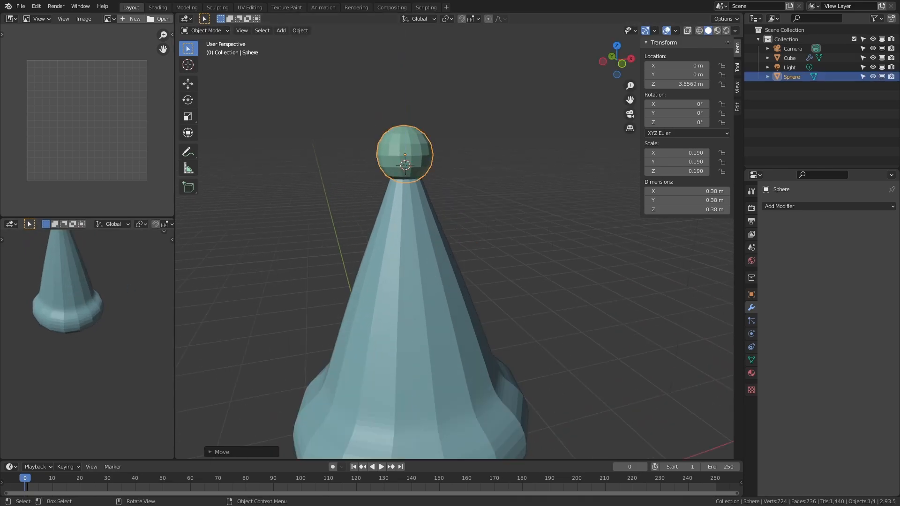
pyautogui.click(375, 291)
pyautogui.click(341, 293)
pyautogui.scroll(-4, 341, 294)
pyautogui.keyDown('shift'); pyautogui.moveTo(341, 294); pyautogui.dragTo(385, 182, button='middle'); pyautogui.keyUp('shift')
pyautogui.scroll(3, 488, 254)
# Select a face loop around the hat's mesh and scale it.
pyautogui.click(489, 254)
pyautogui.press('Tab')
pyautogui.press('3')
pyautogui.keyDown('alt'); pyautogui.click(398, 300); pyautogui.keyUp('alt')
pyautogui.press('s')
pyautogui.click(639, 361)
pyautogui.press('Tab')
# Clear the hat's mesh selection and select the edge loop around its open underside.
pyautogui.moveTo(507, 369); pyautogui.dragTo(541, 358, button='middle')
pyautogui.keyDown('shift'); pyautogui.moveTo(584, 202); pyautogui.dragTo(576, 305, button='middle'); pyautogui.keyUp('shift')
pyautogui.click(597, 305)
pyautogui.scroll(-4, 600, 311)
pyautogui.click(435, 316)
pyautogui.keyDown('shift'); pyautogui.moveTo(436, 300); pyautogui.dragTo(462, 324, button='middle'); pyautogui.keyUp('shift')
pyautogui.moveTo(462, 281); pyautogui.dragTo(488, 253, button='middle')
pyautogui.press('Tab')
pyautogui.hotkey('alt', 'a')
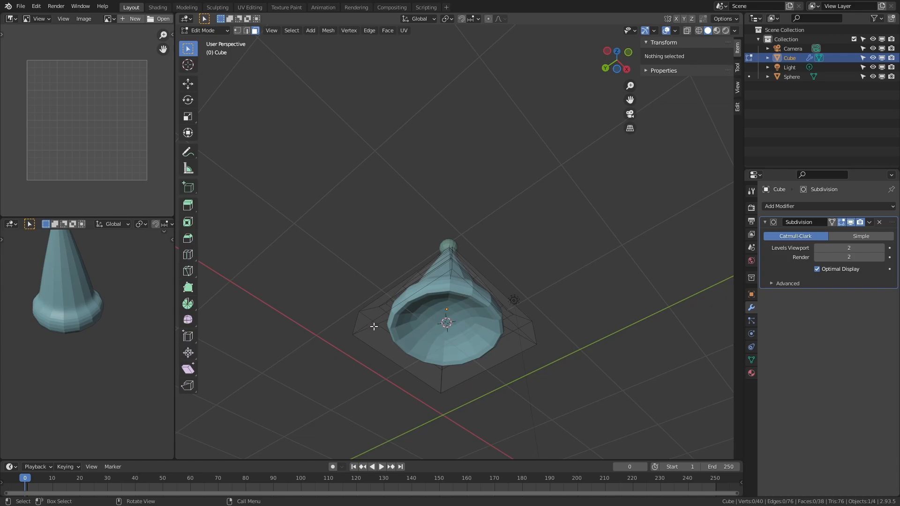
pyautogui.moveTo(371, 325); pyautogui.dragTo(387, 351, button='middle')
pyautogui.press('2')
pyautogui.keyDown('alt'); pyautogui.click(387, 328); pyautogui.keyUp('alt')
pyautogui.rightClick(502, 412)
pyautogui.hotkey('ctrl', 'Tab')
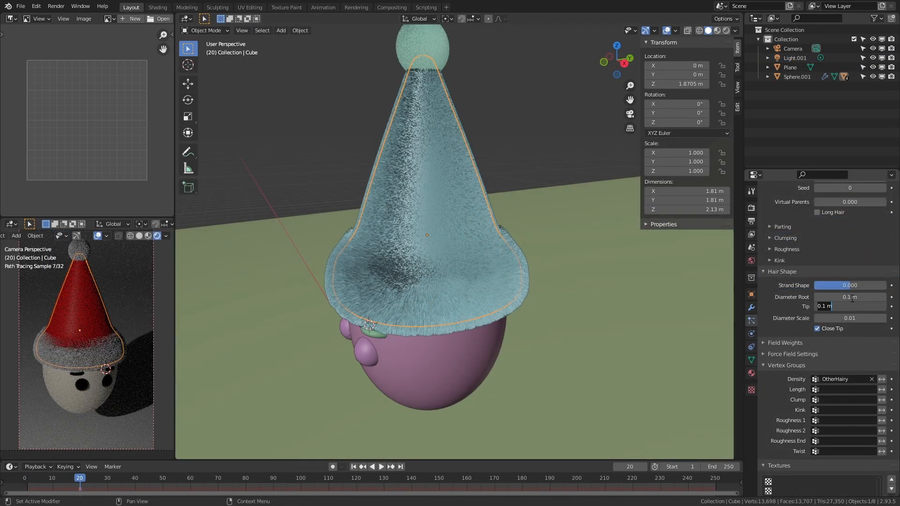
# Set the root and tip diameters of the hat's hair strands to 0.2 m.
pyautogui.press('Return')
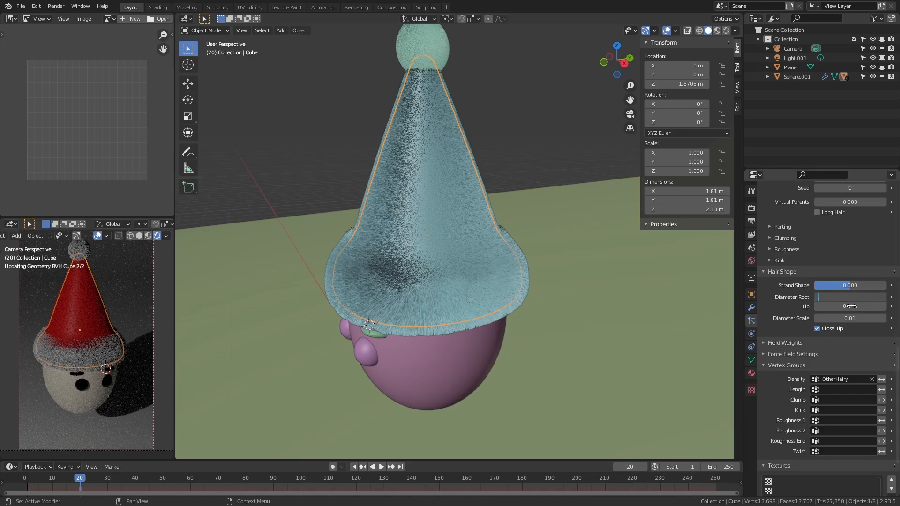
pyautogui.press('Return')
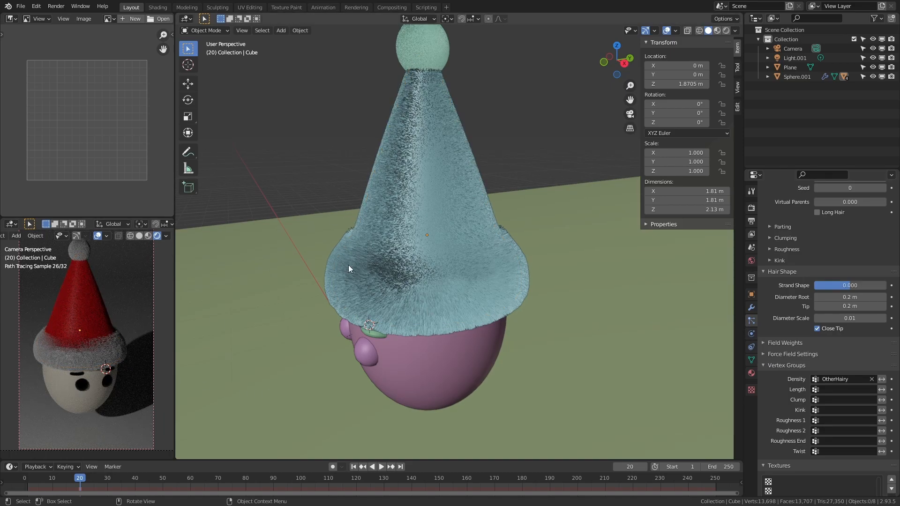
pyautogui.scroll(-3, 333, 393)
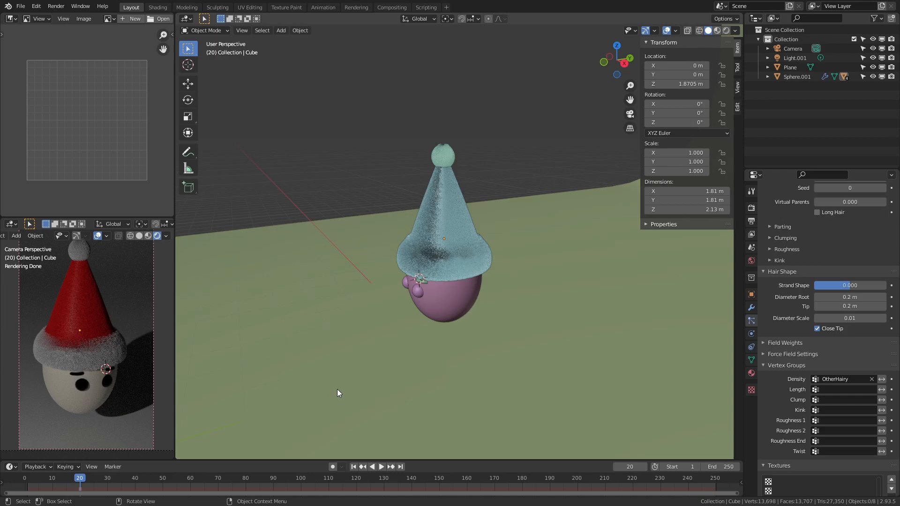
# Remove the hair particle systems from the hat and the pom-pom sphere.
pyautogui.scroll(5, 769, 263)
pyautogui.click(751, 308)
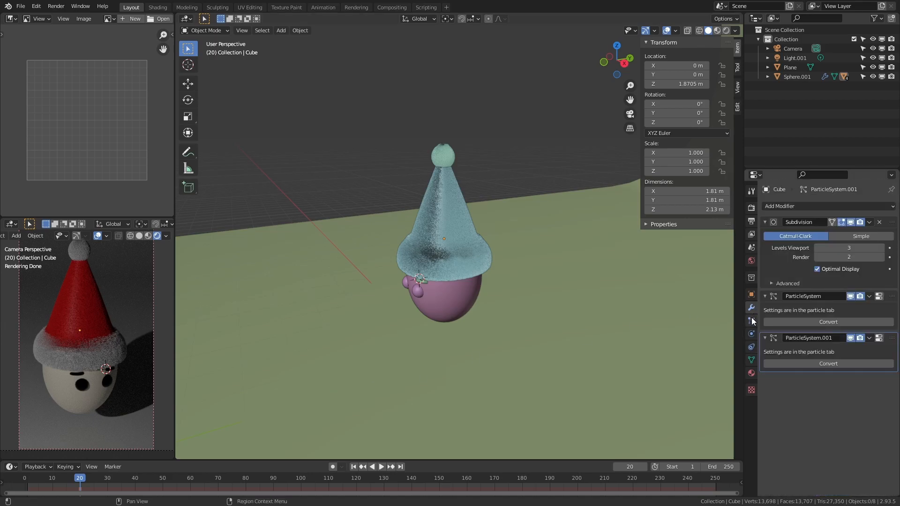
pyautogui.click(751, 320)
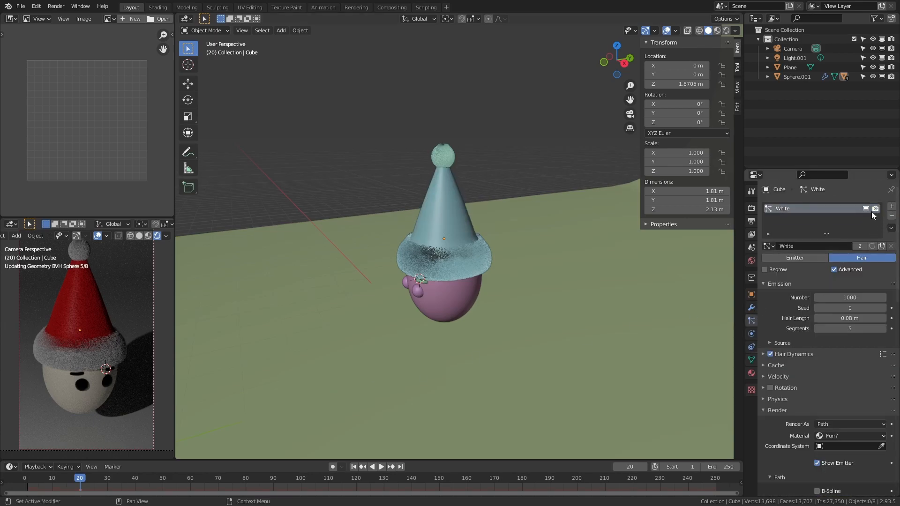
pyautogui.click(892, 216)
pyautogui.click(459, 152)
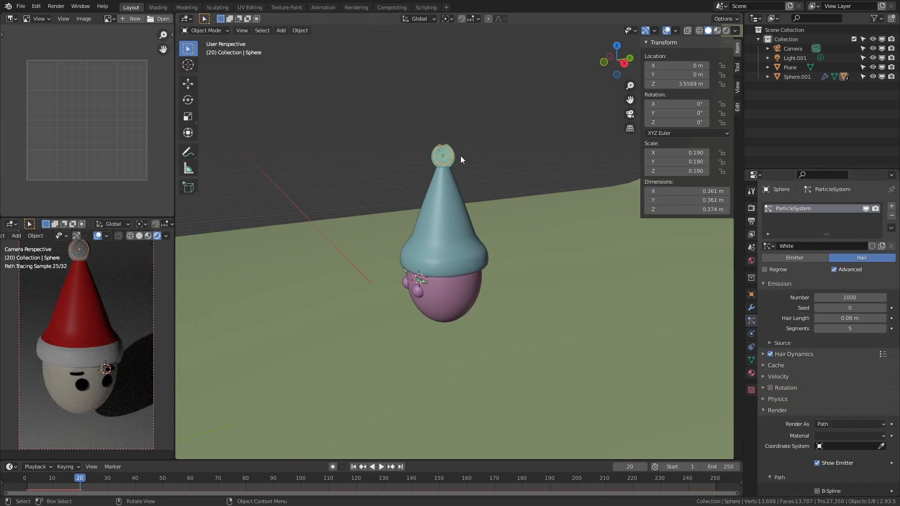
pyautogui.click(891, 216)
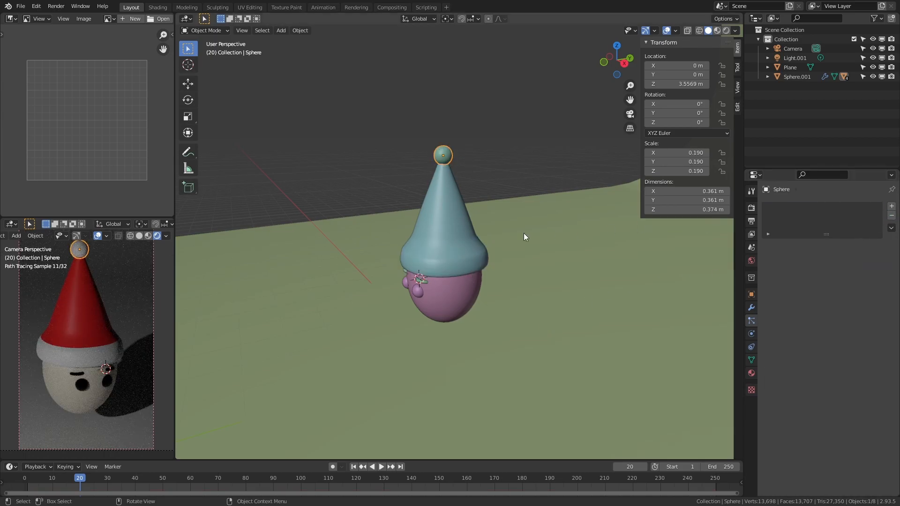
# Apply flat shading to the hat and the pom-pom sphere.
pyautogui.click(441, 219)
pyautogui.rightClick(443, 211)
pyautogui.click(435, 220)
pyautogui.click(440, 143)
pyautogui.rightClick(440, 158)
pyautogui.click(430, 149)
# Apply flat shading to the head and set its subdivision level to 1.
pyautogui.click(378, 229)
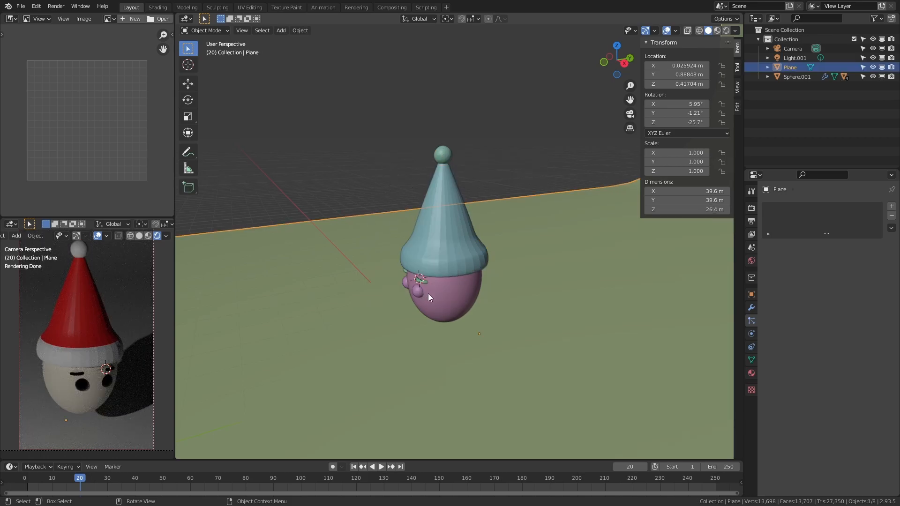
pyautogui.click(429, 293)
pyautogui.rightClick(431, 295)
pyautogui.click(414, 298)
pyautogui.scroll(4, 383, 323)
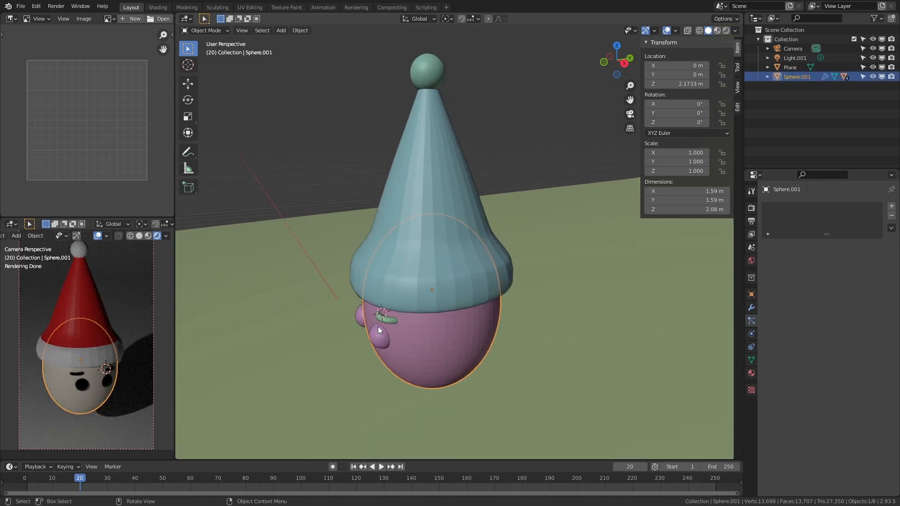
pyautogui.moveTo(389, 349); pyautogui.dragTo(469, 357, button='middle')
pyautogui.hotkey('ctrl', '1')
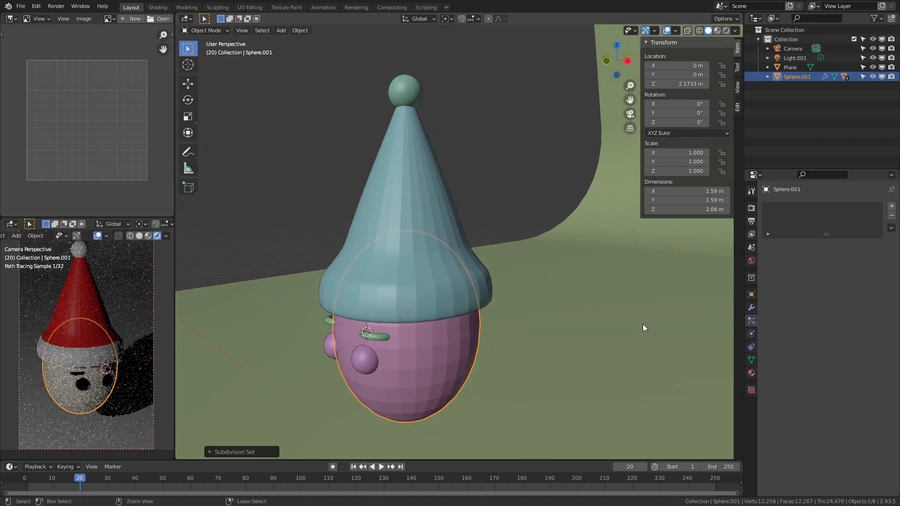
# Apply flat shading to the character's eyes.
pyautogui.moveTo(401, 347); pyautogui.dragTo(421, 283, button='middle')
pyautogui.click(358, 325)
pyautogui.rightClick(360, 324)
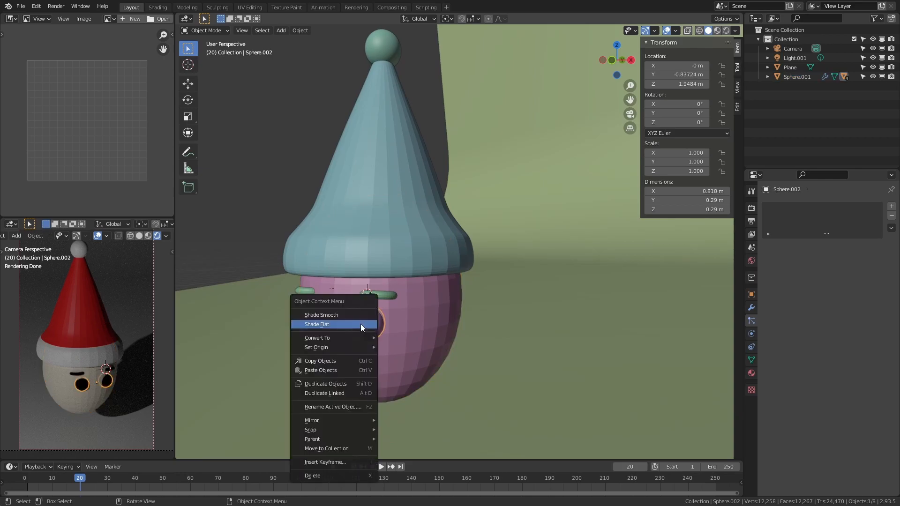
pyautogui.click(353, 322)
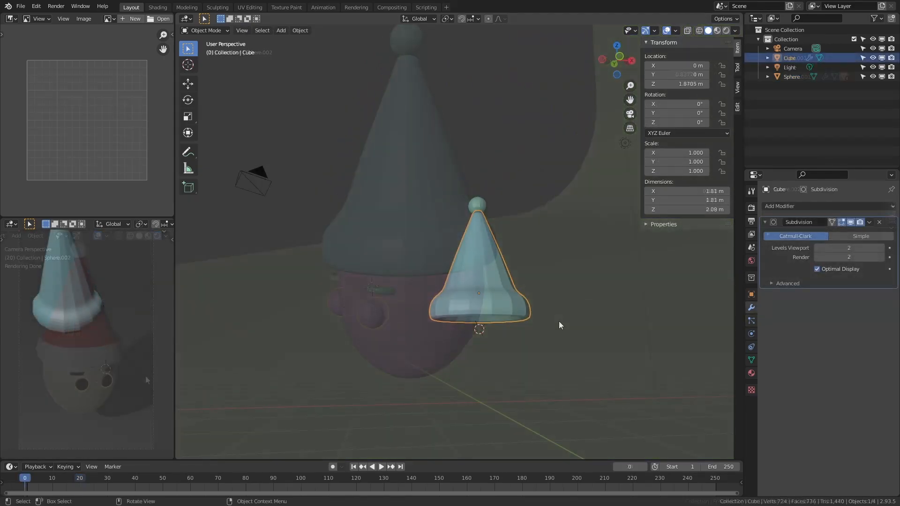
# Add a UV sphere beneath the hat for the head and scale its mesh to about 1.67 m across.
pyautogui.hotkey('shift', 'a')
pyautogui.click(502, 333)
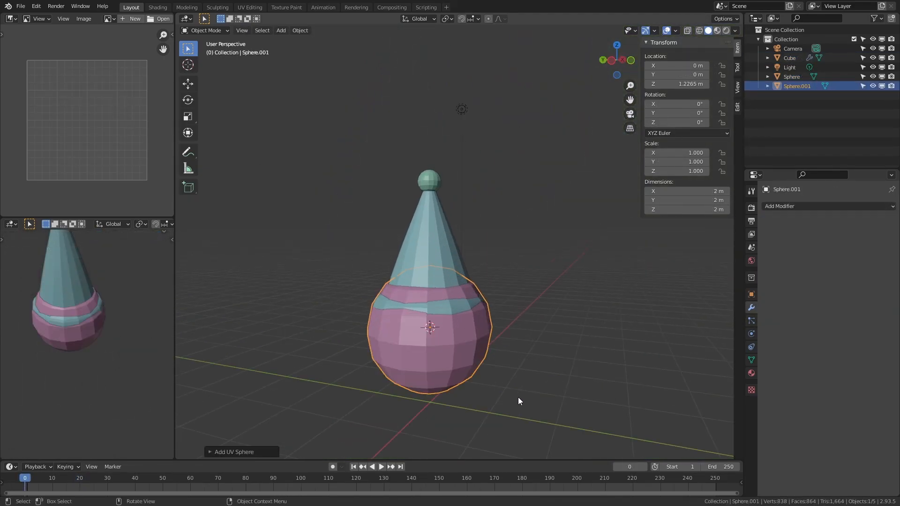
pyautogui.press('Tab')
pyautogui.press('s')
pyautogui.click(581, 341)
pyautogui.press('Tab')
# Parent the pom-pom to the hat and the hat to the head sphere.
pyautogui.moveTo(306, 348); pyautogui.dragTo(501, 202)
pyautogui.click(456, 116)
pyautogui.keyDown('shift'); pyautogui.click(461, 187); pyautogui.keyUp('shift')
pyautogui.hotkey('ctrl', 'p')
pyautogui.click(468, 188)
pyautogui.click(446, 170)
pyautogui.keyDown('shift'); pyautogui.click(459, 275); pyautogui.keyUp('shift')
pyautogui.click(463, 291)
# Raise the head together with its parented hat along Z to 2.1733 m.
pyautogui.press('g')
pyautogui.press('z')
pyautogui.click(534, 258)
pyautogui.keyDown('shift'); pyautogui.moveTo(540, 264); pyautogui.dragTo(569, 288, button='middle'); pyautogui.keyUp('shift')
pyautogui.press('r')
pyautogui.rightClick(584, 221)
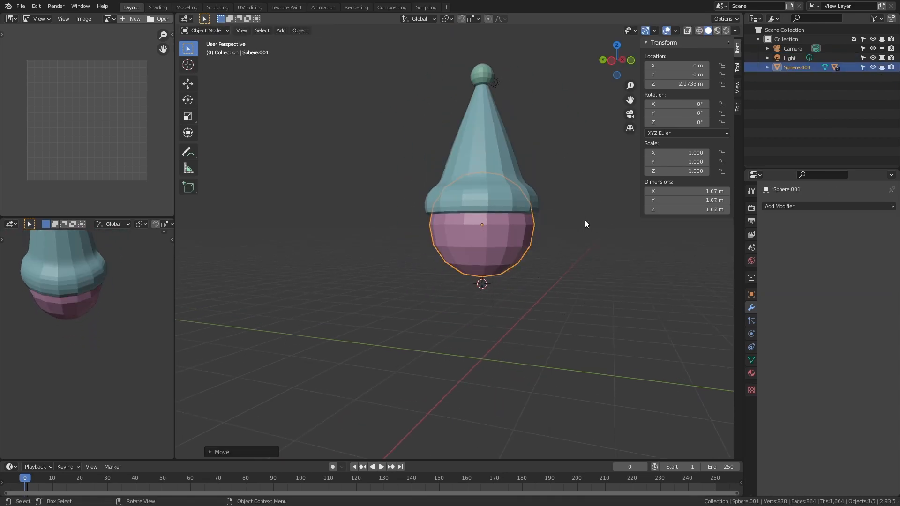
# Stretch the head's mesh along Z to about 2.12 m tall.
pyautogui.scroll(-2, 584, 220)
pyautogui.scroll(4, 518, 295)
pyautogui.press('Tab')
pyautogui.press('s')
pyautogui.press('z')
pyautogui.click(568, 297)
pyautogui.press('Tab')
# Shift the head's mesh slightly downward relative to its origin and inspect the shape below the hat.
pyautogui.moveTo(634, 311); pyautogui.dragTo(511, 243, button='middle')
pyautogui.click(552, 261)
pyautogui.press('Tab')
pyautogui.click(548, 345)
pyautogui.press('Tab')
pyautogui.press('Tab')
pyautogui.press('Tab')
pyautogui.click(580, 314)
pyautogui.moveTo(580, 314); pyautogui.dragTo(469, 243, button='middle')
pyautogui.click(468, 243)
# Snap the 3D cursor to the selected geometry at the centre of the head's front.
pyautogui.press('KP_1')
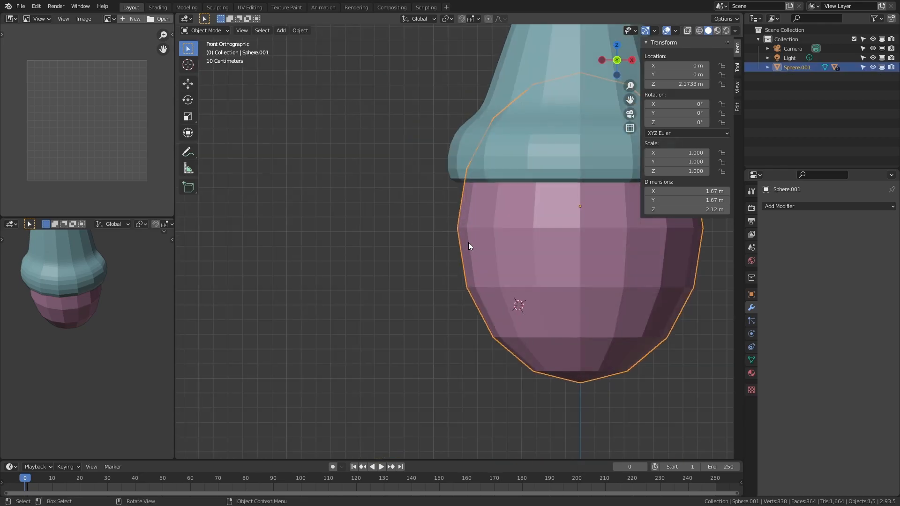
pyautogui.scroll(2, 468, 243)
pyautogui.keyDown('shift'); pyautogui.moveTo(599, 236); pyautogui.dragTo(464, 241, button='middle'); pyautogui.keyUp('shift')
pyautogui.press('Tab')
pyautogui.keyDown('alt'); pyautogui.click(464, 241); pyautogui.keyUp('alt')
pyautogui.hotkey('shift', 's')
pyautogui.press('Tab')
# Add a UV sphere at the 3D cursor for an eye and scale its mesh to about 0.29 m.
pyautogui.hotkey('shift', 'a')
pyautogui.moveTo(516, 247)
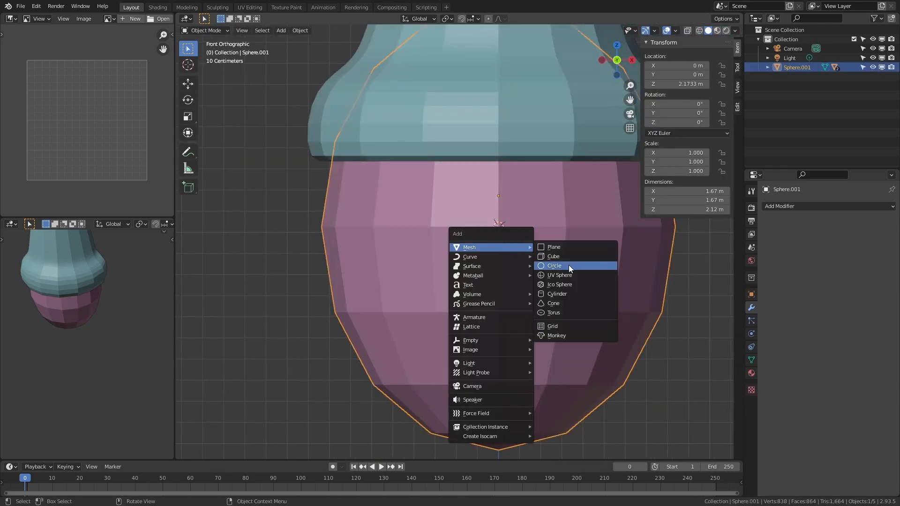
pyautogui.click(584, 276)
pyautogui.press('Tab')
pyautogui.press('s')
pyautogui.click(529, 236)
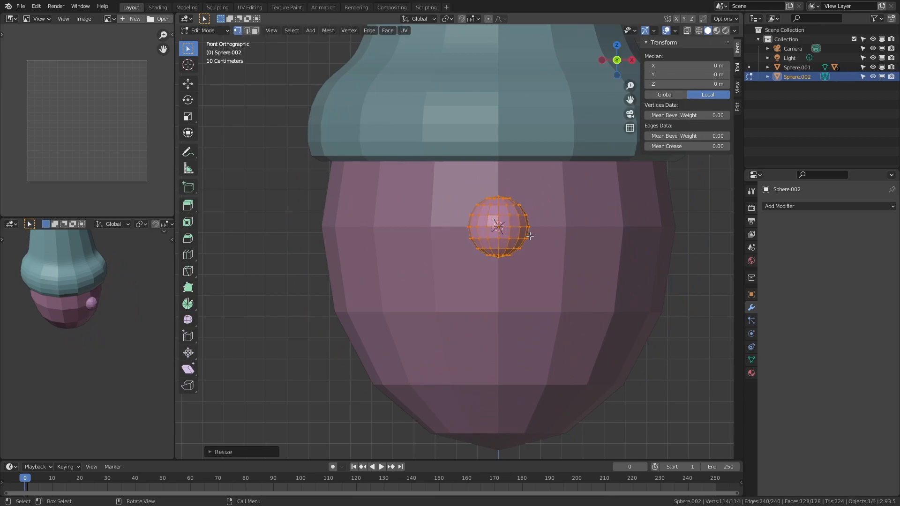
# Add a Mirror modifier on the X axis to the eye sphere.
pyautogui.press('Tab')
pyautogui.rightClick(516, 236)
pyautogui.click(553, 275)
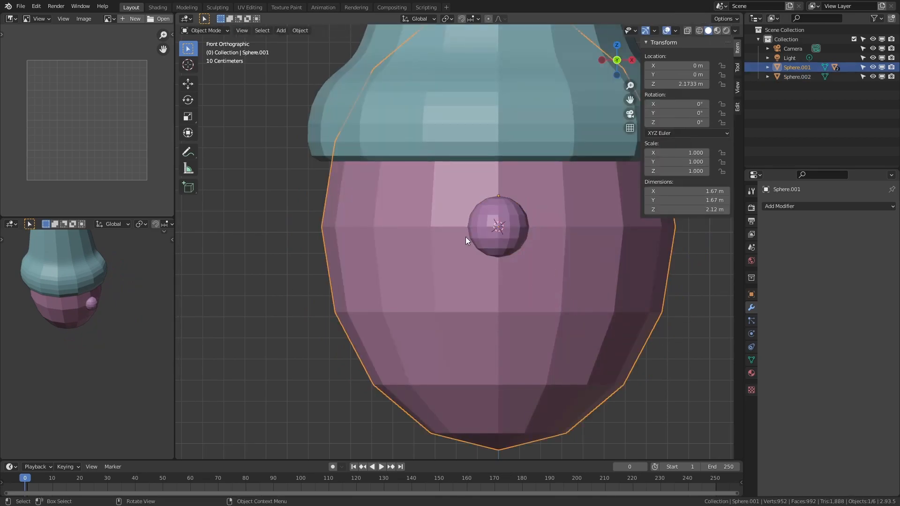
pyautogui.rightClick(578, 259)
pyautogui.click(789, 206)
pyautogui.click(705, 315)
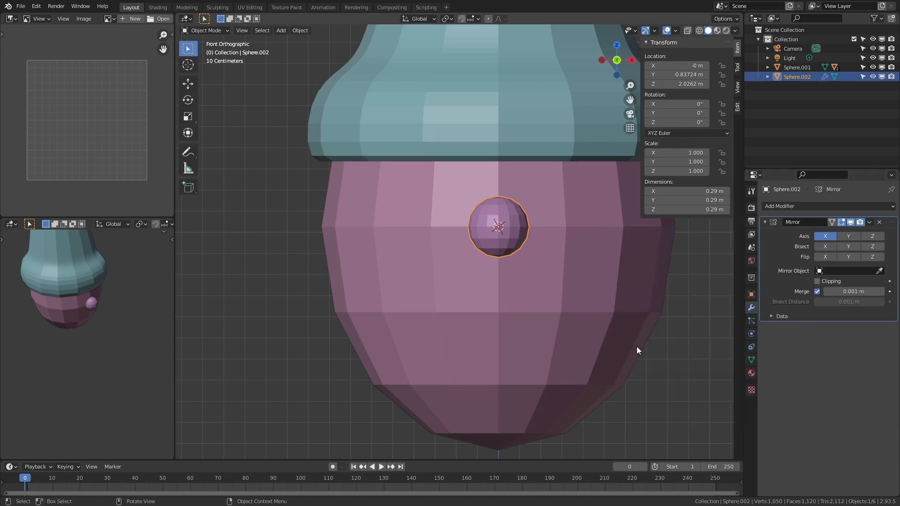
# Move the eye mesh off centre to about 0.264 m on X and -0.042 m on Z.
pyautogui.press('Tab')
pyautogui.press('g')
pyautogui.click(607, 364)
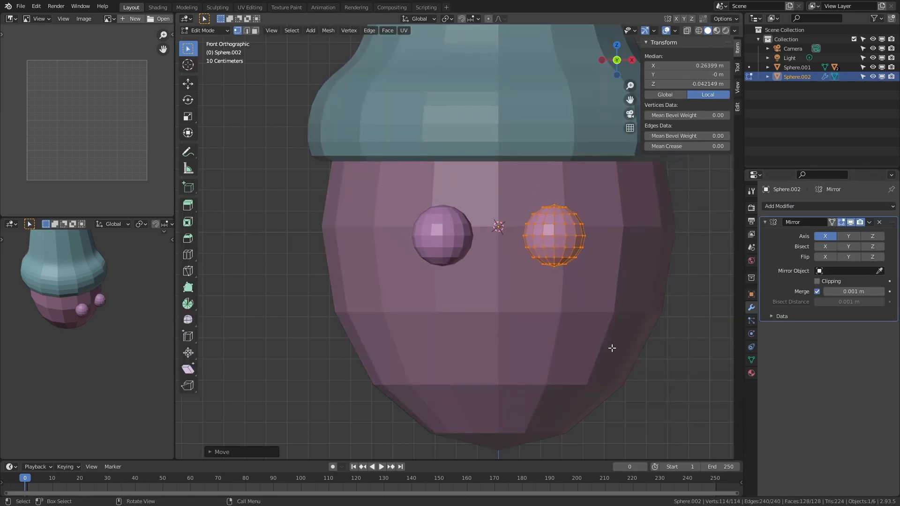
# Push the eye mesh about 0.138 m along Y into the head and return to the front view in Object Mode.
pyautogui.press('KP_3')
pyautogui.press('g')
pyautogui.press('y')
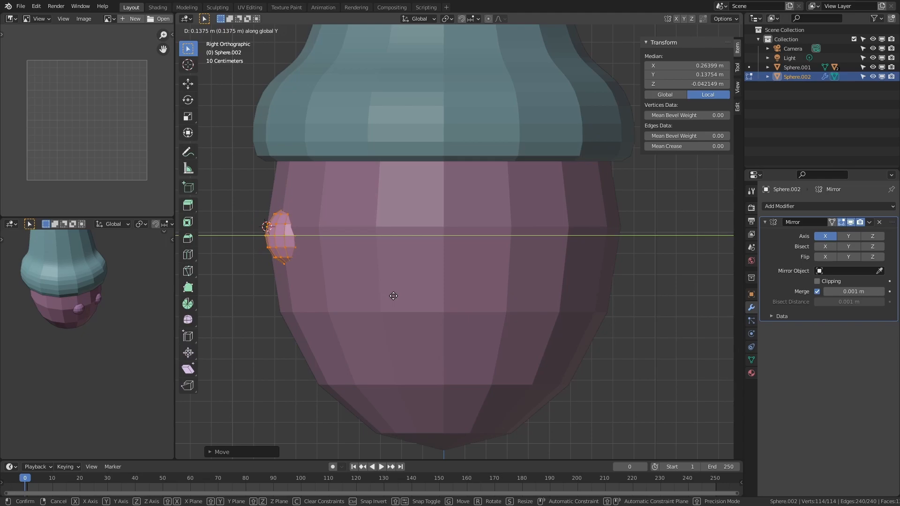
pyautogui.click(393, 295)
pyautogui.press('Tab')
pyautogui.press('KP_1')
pyautogui.scroll(3, 439, 339)
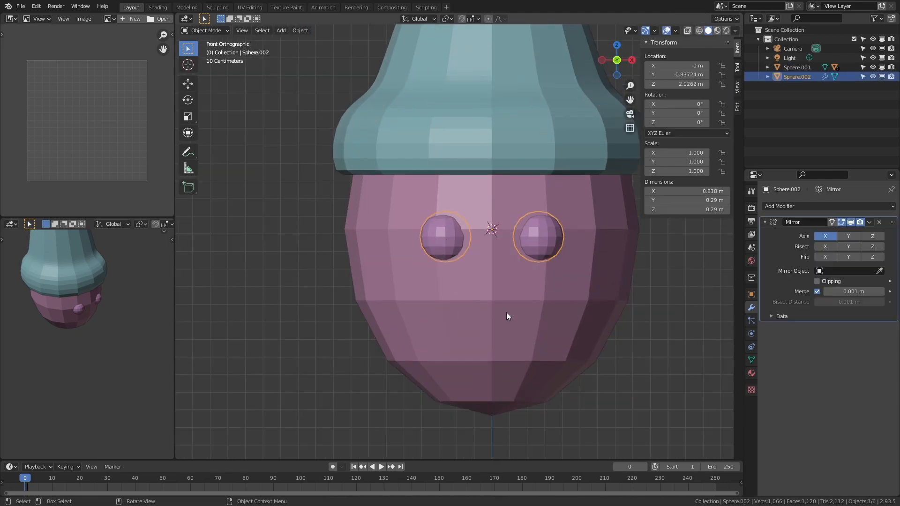
# Add a torus above one eye within the mirrored face mesh and scale it down to eyebrow size.
pyautogui.keyDown('shift'); pyautogui.moveTo(542, 349); pyautogui.dragTo(511, 291, button='middle'); pyautogui.keyUp('shift')
pyautogui.click(557, 201)
pyautogui.scroll(-5, 364, 282)
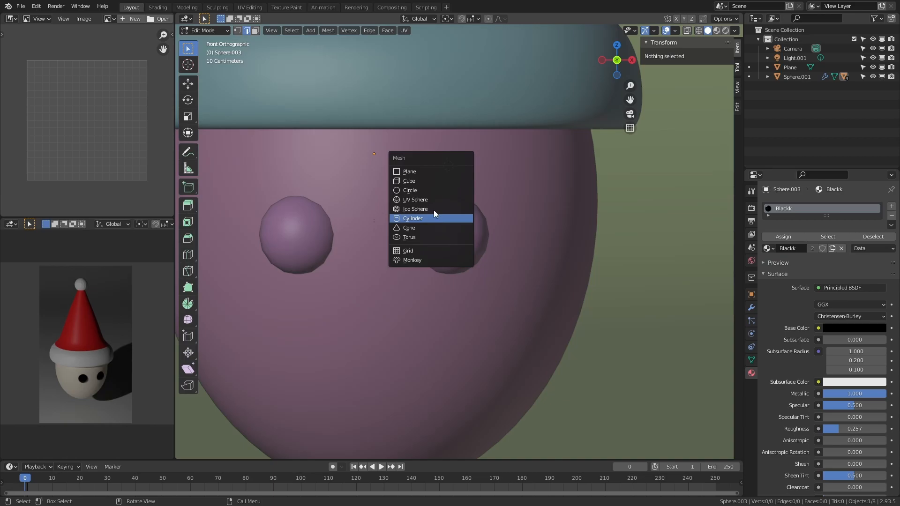
pyautogui.click(409, 237)
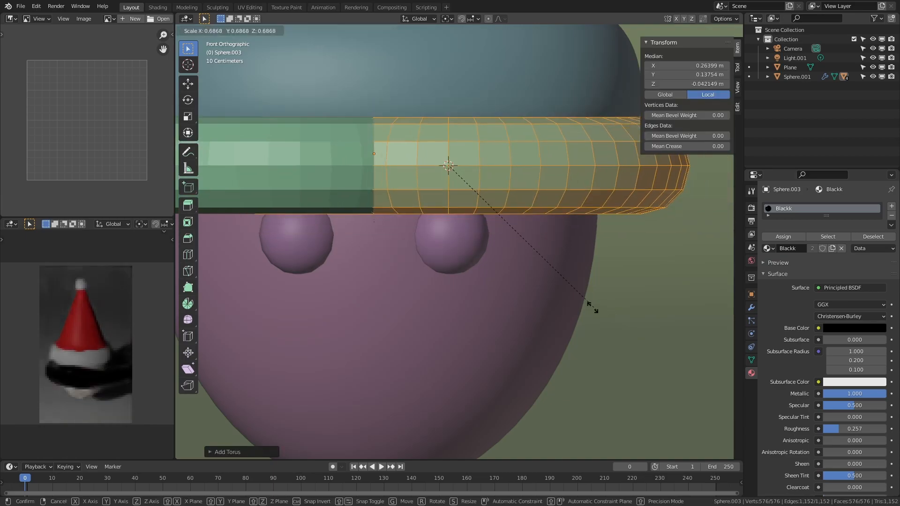
pyautogui.press('s')
pyautogui.click(466, 201)
# Move the eyebrow torus outward to about 0.329 m on X and rotate it so its outer end points slightly up.
pyautogui.press('r')
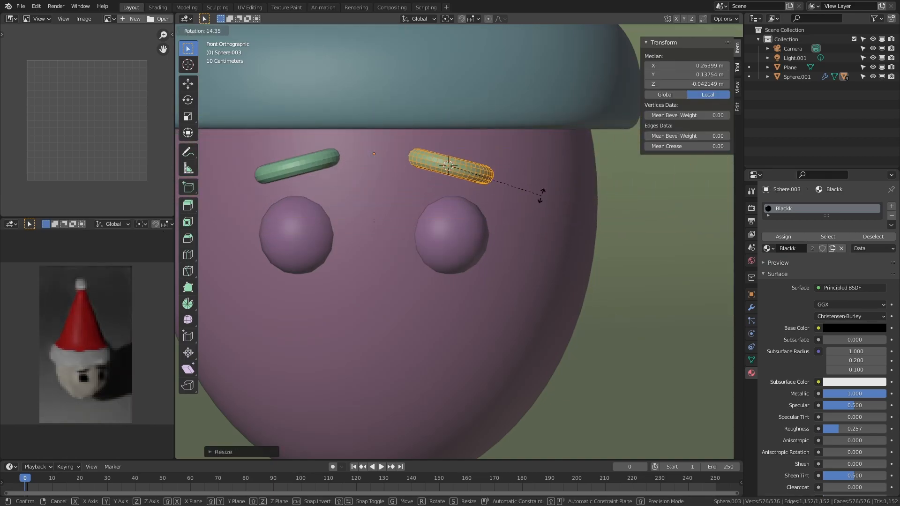
pyautogui.click(528, 209)
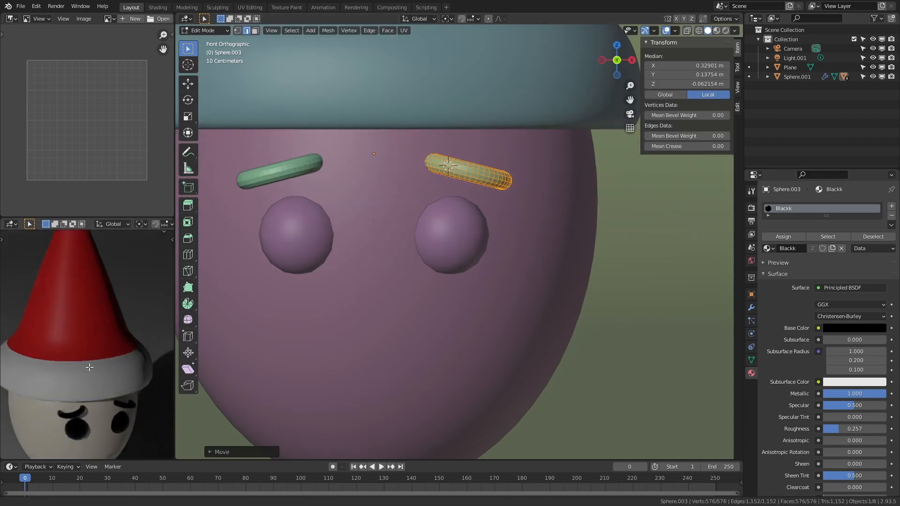
pyautogui.press('r')
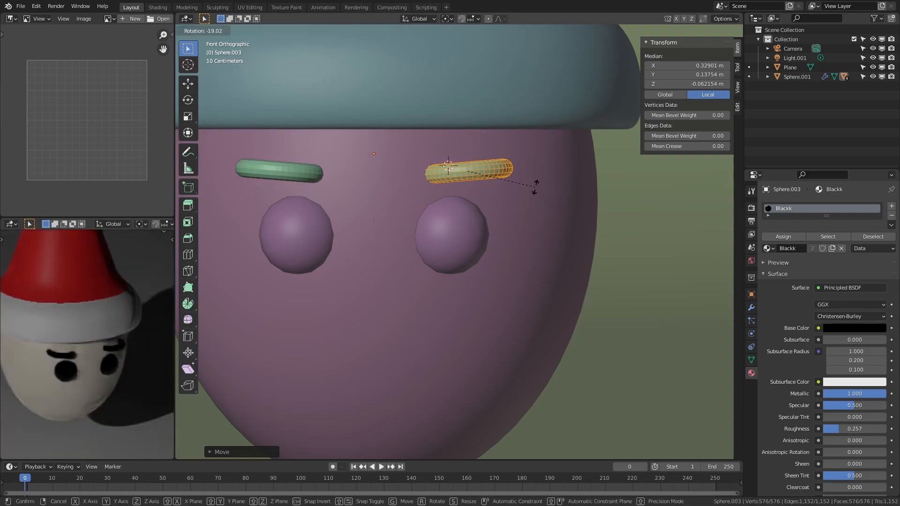
pyautogui.click(535, 188)
pyautogui.press('KP_3')
pyautogui.rightClick(536, 193)
# Try to delete part of the eyebrow torus in the wireframe side view, then undo the deletion.
pyautogui.keyDown('shift'); pyautogui.moveTo(351, 210); pyautogui.dragTo(397, 233, button='middle'); pyautogui.keyUp('shift')
pyautogui.scroll(4, 398, 233)
pyautogui.hotkey('shift', 'z')
pyautogui.keyDown('shift'); pyautogui.moveTo(349, 249); pyautogui.dragTo(415, 275, button='middle'); pyautogui.keyUp('shift')
pyautogui.moveTo(423, 165); pyautogui.dragTo(330, 258)
pyautogui.press('x')
pyautogui.click(329, 257)
pyautogui.moveTo(376, 159); pyautogui.dragTo(310, 261)
pyautogui.hotkey('alt', 'a')
pyautogui.hotkey('ctrl', 'z')
pyautogui.hotkey('ctrl', 'z')
pyautogui.hotkey('ctrl', 'z')
# Move the whole eyebrow torus about 0.08 m along Y into the head and rotate it in the side view.
pyautogui.press('Tab')
pyautogui.scroll(1, 316, 218)
pyautogui.keyDown('shift'); pyautogui.moveTo(288, 248); pyautogui.dragTo(414, 248, button='middle'); pyautogui.keyUp('shift')
pyautogui.press('Tab')
pyautogui.press('a')
pyautogui.press('g')
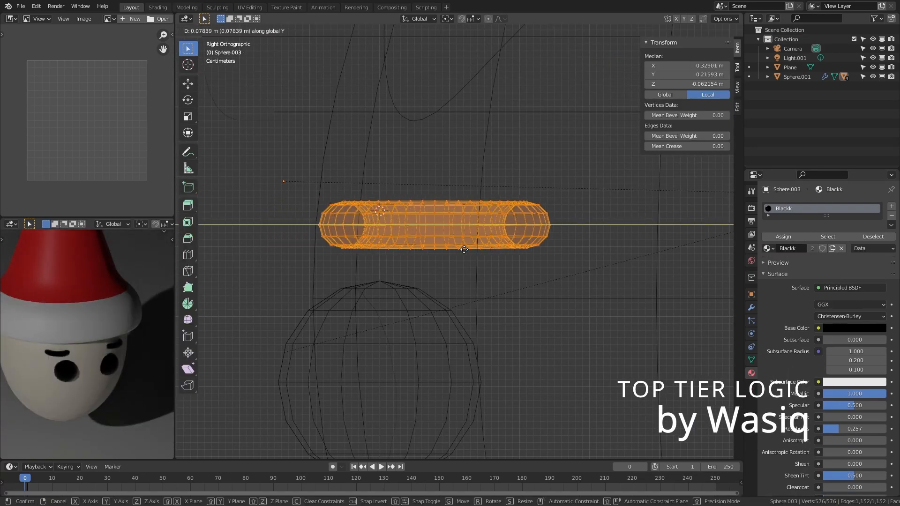
pyautogui.click(470, 248)
pyautogui.press('r')
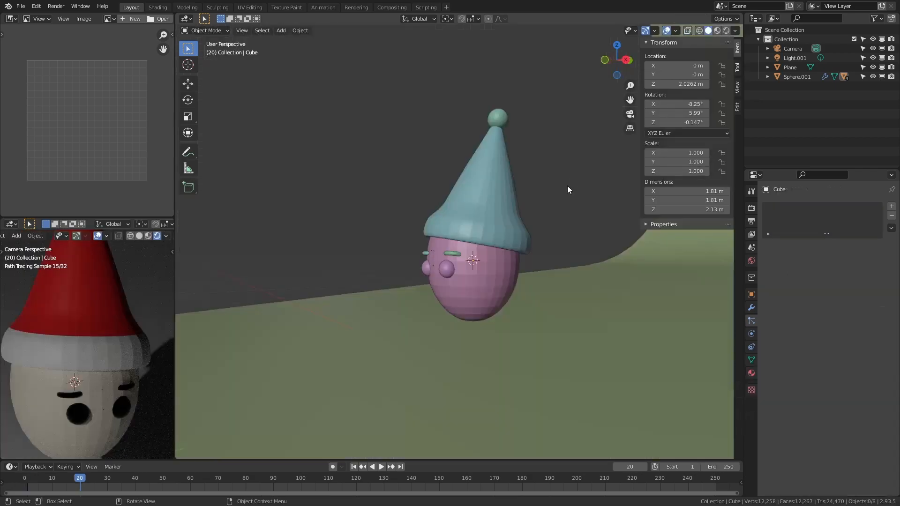
# Select the lowest vertex of the head mesh in Edit Mode and snap the 3D cursor to it.
pyautogui.scroll(-4, 567, 186)
pyautogui.moveTo(315, 195); pyautogui.dragTo(398, 239, button='middle')
pyautogui.scroll(6, 467, 264)
pyautogui.click(444, 279)
pyautogui.scroll(3, 483, 283)
pyautogui.keyDown('shift'); pyautogui.moveTo(473, 322); pyautogui.dragTo(504, 267, button='middle'); pyautogui.keyUp('shift')
pyautogui.scroll(2, 464, 300)
pyautogui.keyDown('shift'); pyautogui.moveTo(464, 302); pyautogui.dragTo(418, 330, button='middle'); pyautogui.keyUp('shift')
pyautogui.press('Tab')
pyautogui.keyDown('shift'); pyautogui.click(410, 330); pyautogui.keyUp('shift')
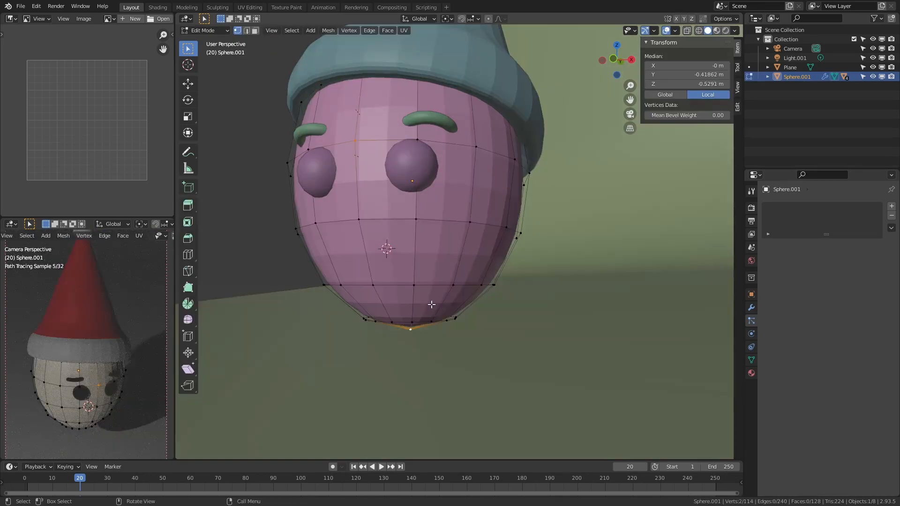
pyautogui.hotkey('shift', 's')
pyautogui.click(448, 309)
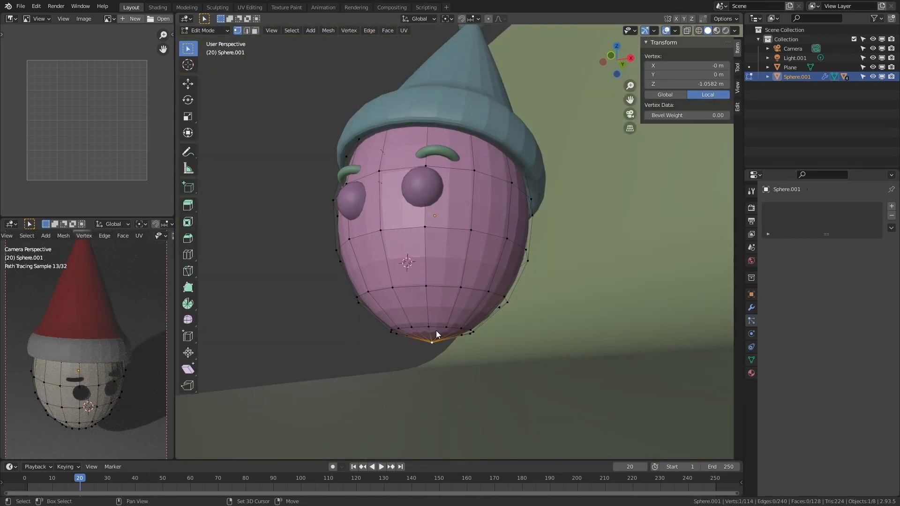
# Duplicate the faces around the head's lower tip in place and separate them into their own object.
pyautogui.press('Tab')
pyautogui.scroll(3, 464, 328)
pyautogui.scroll(-3, 465, 325)
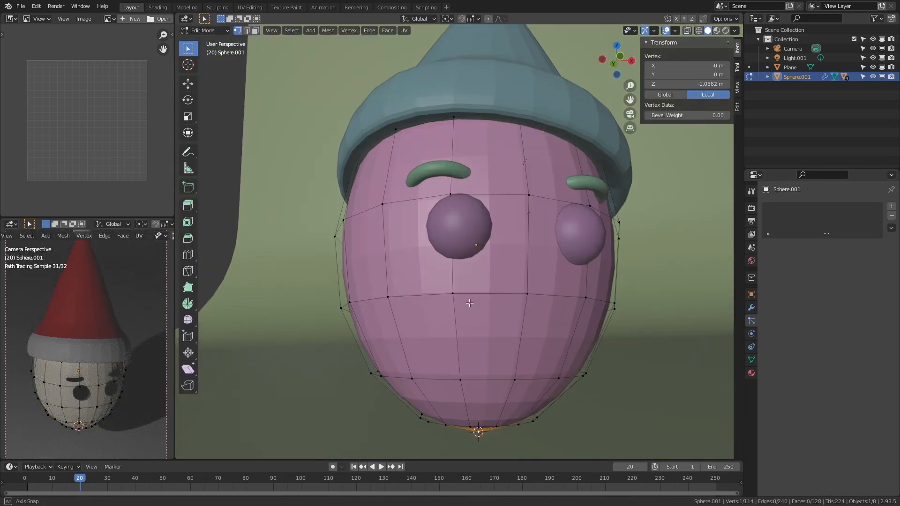
pyautogui.hotkey('shift', 'd')
pyautogui.rightClick(561, 398)
pyautogui.press('p')
pyautogui.click(561, 398)
pyautogui.press('Tab')
# Extrude all faces of the separated lower cap outward to give it thickness around the chin.
pyautogui.moveTo(539, 358); pyautogui.dragTo(509, 270, button='middle')
pyautogui.click(523, 313)
pyautogui.click(508, 265)
pyautogui.press('Tab')
pyautogui.press('F3')
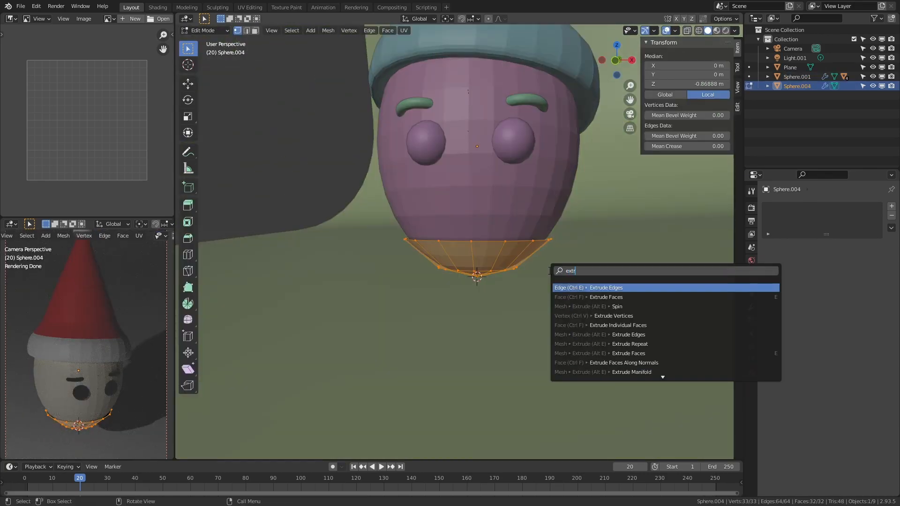
pyautogui.press('Return')
pyautogui.click(580, 266)
pyautogui.press('Tab')
# Select the faces around the lower cap's bottom vertex and extrude them down to about -1.29 m on Z.
pyautogui.scroll(-1, 578, 310)
pyautogui.moveTo(607, 293)
pyautogui.mouseDown(button='middle')
pyautogui.moveTo(588, 313)
pyautogui.moveTo(589, 291)
pyautogui.mouseUp(button='middle')
pyautogui.scroll(-2, 539, 286)
pyautogui.moveTo(478, 263); pyautogui.dragTo(495, 247, button='middle')
pyautogui.scroll(2, 487, 282)
pyautogui.keyDown('shift'); pyautogui.moveTo(526, 286); pyautogui.dragTo(528, 236, button='middle'); pyautogui.keyUp('shift')
pyautogui.scroll(1, 496, 249)
pyautogui.press('Tab')
pyautogui.click(483, 253)
pyautogui.press('ctrl+KP_Add')
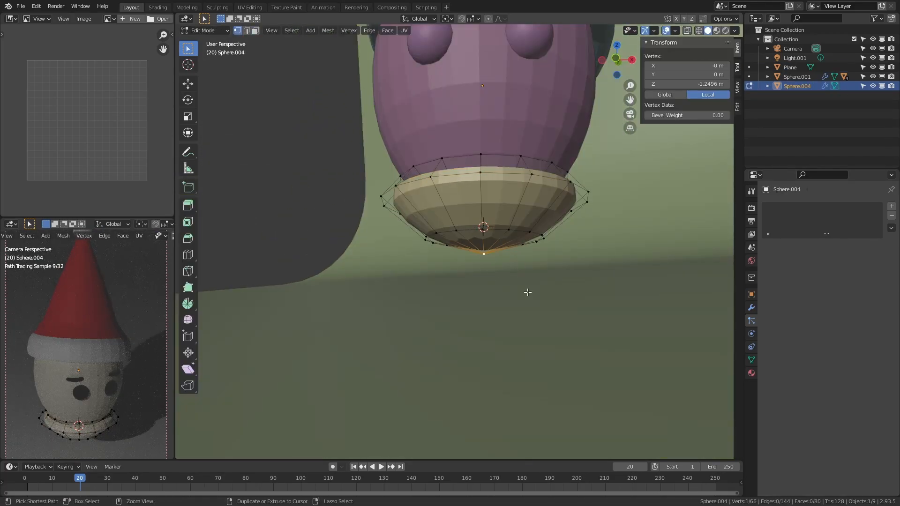
pyautogui.press('e')
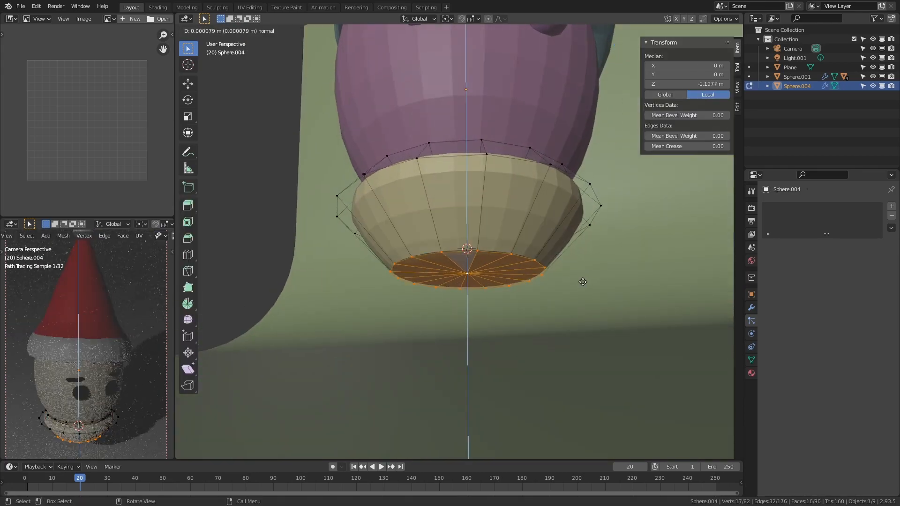
pyautogui.scroll(1, 584, 305)
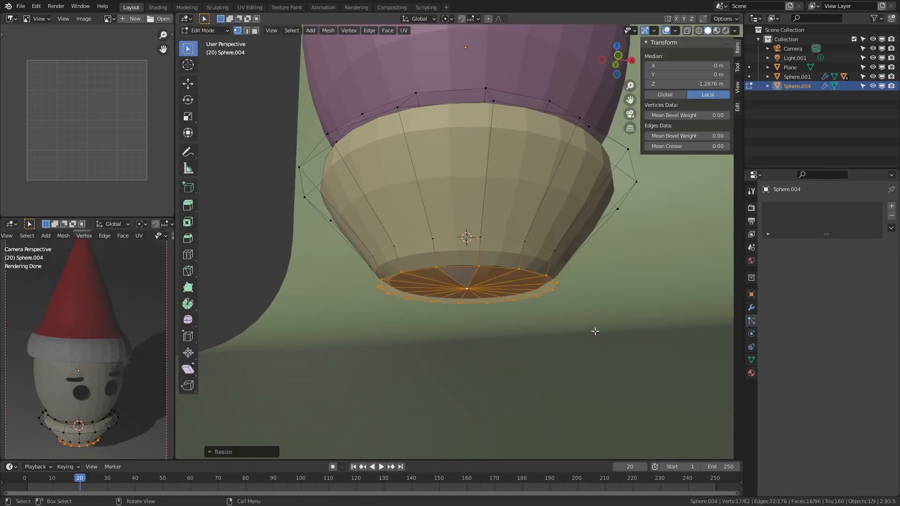
# Inset the cap's underside faces and extrude them up into the body to about -1.21 m on Z.
pyautogui.press('i')
pyautogui.click(556, 404)
pyautogui.press('e')
pyautogui.click(559, 374)
pyautogui.scroll(-1, 560, 366)
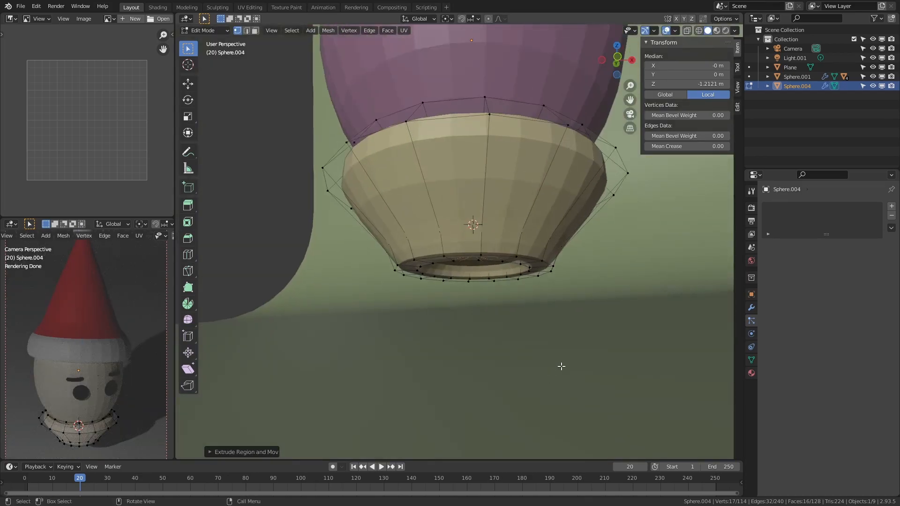
# Hide the backdrop plane and return to editing the lower cap, seen from below.
pyautogui.press('Tab')
pyautogui.click(558, 361)
pyautogui.press('Tab')
pyautogui.press('Tab')
pyautogui.click(505, 261)
pyautogui.click(539, 334)
pyautogui.press('h')
pyautogui.moveTo(509, 399); pyautogui.dragTo(504, 333, button='middle')
pyautogui.keyDown('shift'); pyautogui.moveTo(483, 387); pyautogui.dragTo(477, 332, button='middle'); pyautogui.keyUp('shift')
pyautogui.click(477, 331)
pyautogui.press('Tab')
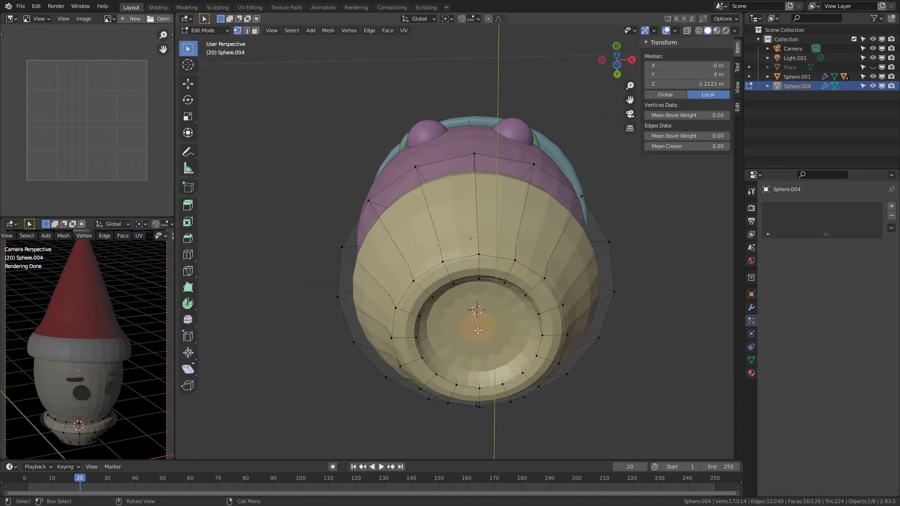
# Assign a new material named Emission to the recessed underside faces, with orange base and emission colours.
pyautogui.click(751, 373)
pyautogui.click(892, 206)
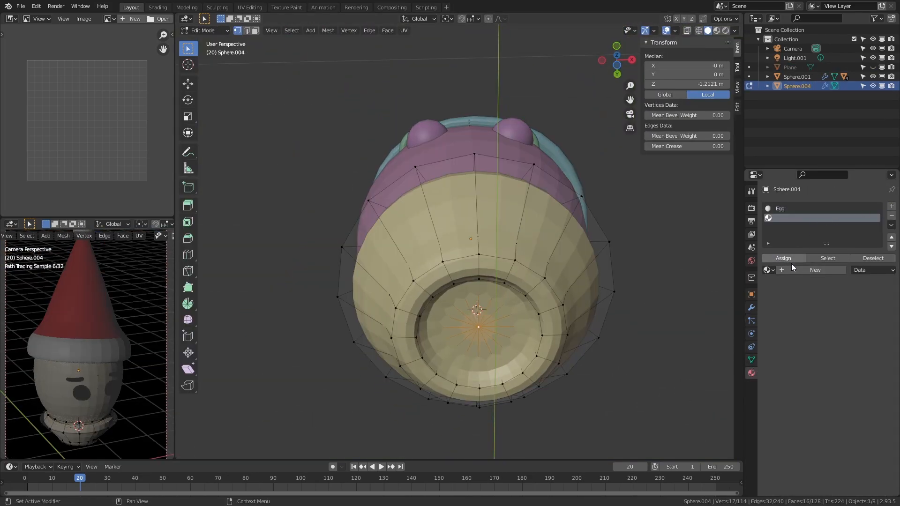
pyautogui.click(790, 268)
pyautogui.doubleClick(789, 268)
pyautogui.write('Emission')
pyautogui.press('Return')
pyautogui.click(854, 349)
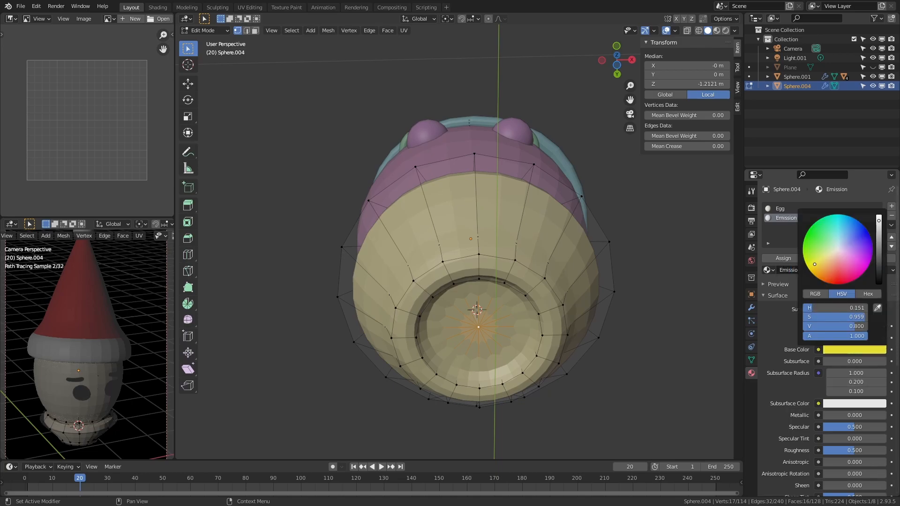
pyautogui.scroll(-10, 819, 349)
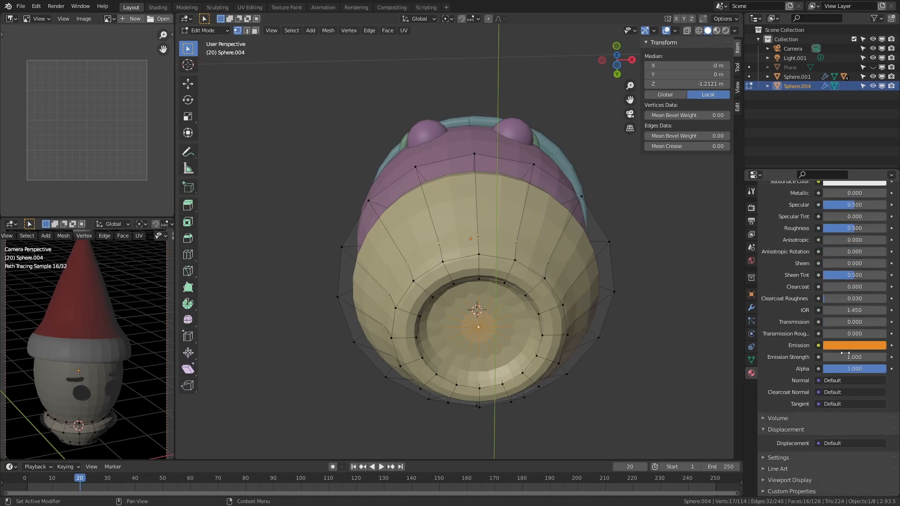
# Leave Edit Mode and unhide the backdrop plane.
pyautogui.moveTo(434, 286); pyautogui.dragTo(372, 429, button='middle')
pyautogui.scroll(-9, 371, 429)
pyautogui.click(508, 327)
pyautogui.press('Tab')
pyautogui.hotkey('alt', 'h')
pyautogui.scroll(4, 500, 308)
pyautogui.moveTo(499, 308); pyautogui.dragTo(495, 224, button='middle')
pyautogui.scroll(3, 494, 237)
# Set the Emission material's emission strength to 5.
pyautogui.click(851, 357)
pyautogui.write('5')
pyautogui.click(424, 316)
pyautogui.scroll(-3, 448, 216)
# Create a vertex group on the lower cap and assign the recessed underside faces to it.
pyautogui.click(446, 224)
pyautogui.scroll(9, 443, 198)
pyautogui.scroll(-2, 495, 224)
pyautogui.scroll(4, 496, 224)
pyautogui.press('Tab')
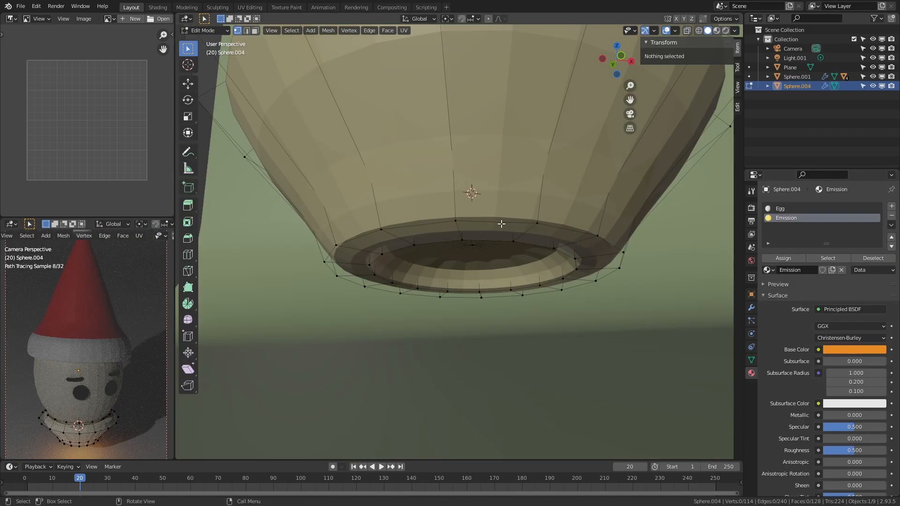
pyautogui.click(475, 249)
pyautogui.press('ctrl+KP_Add')
pyautogui.click(751, 321)
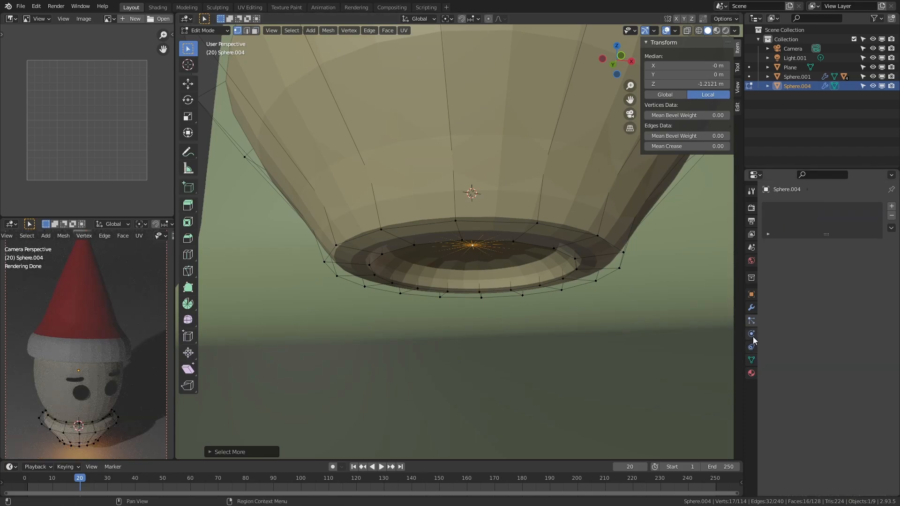
pyautogui.click(751, 359)
pyautogui.click(891, 234)
pyautogui.click(779, 294)
pyautogui.press('Tab')
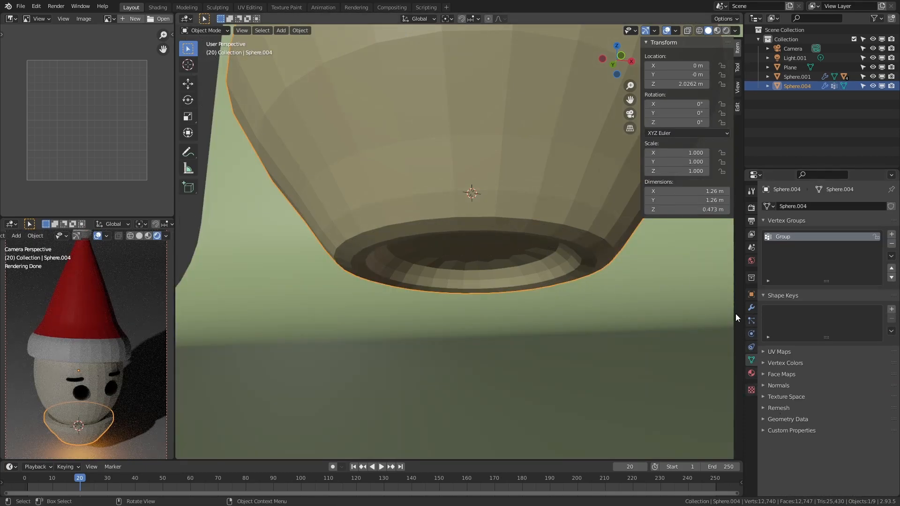
# Add a particle system to the lower cap and use the vertex group Group as its density.
pyautogui.click(751, 321)
pyautogui.click(891, 205)
pyautogui.press('space')
pyautogui.press('space')
pyautogui.scroll(-2, 792, 328)
pyautogui.scroll(-13, 787, 469)
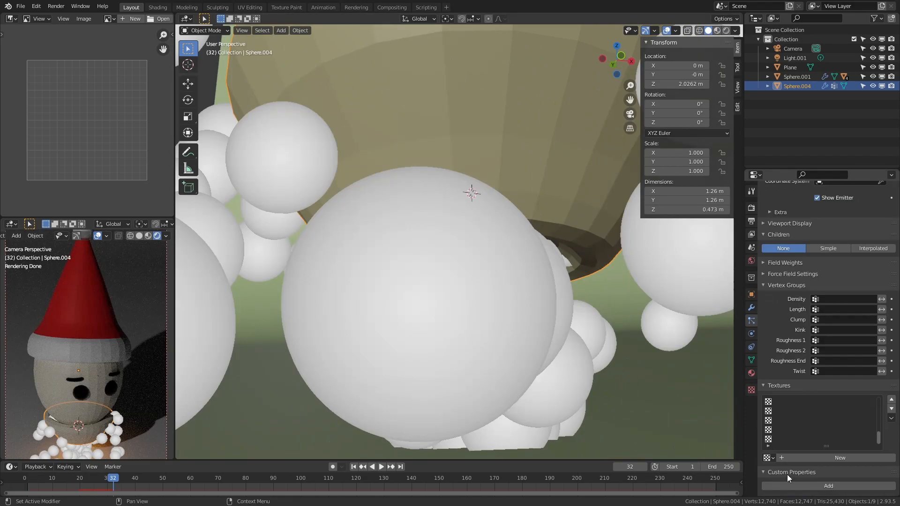
pyautogui.press('space')
pyautogui.scroll(12, 802, 308)
# Set the particles' render scale to 0.010 and their material to Emission.
pyautogui.click(824, 364)
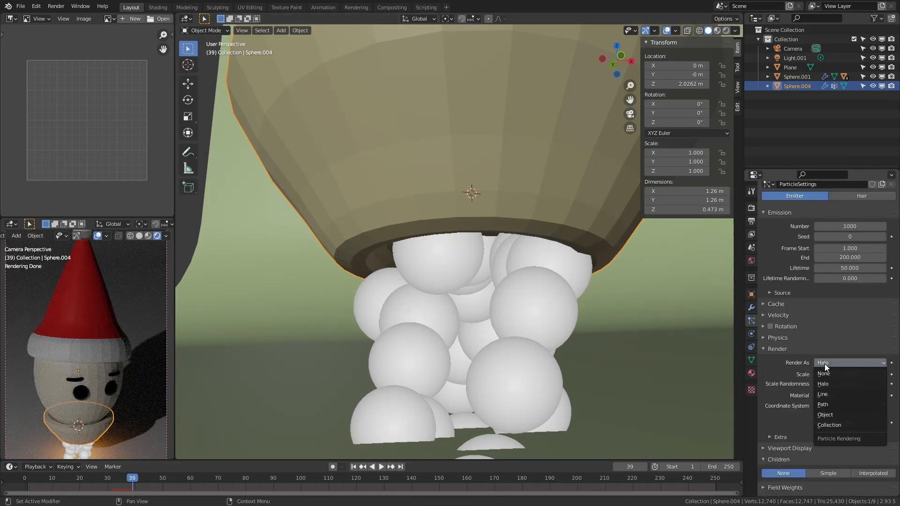
pyautogui.moveTo(841, 375); pyautogui.dragTo(852, 374)
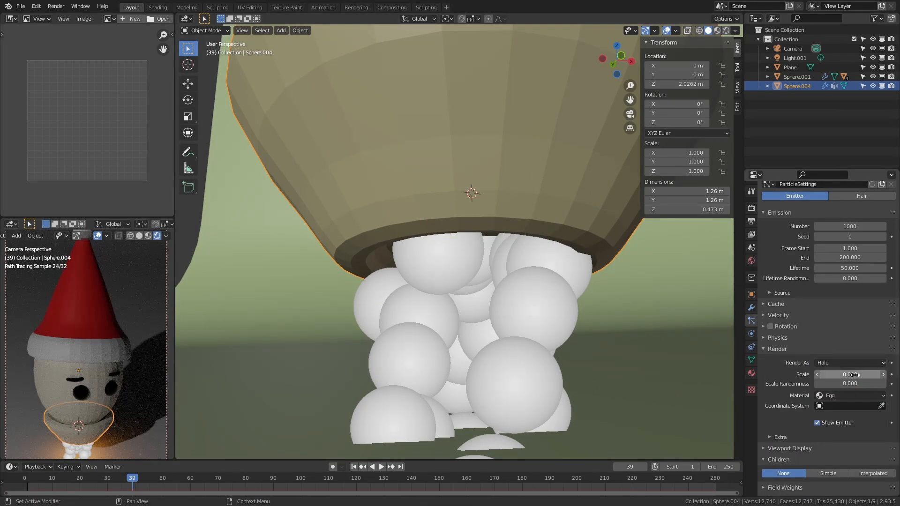
pyautogui.click(363, 466)
pyautogui.click(355, 466)
pyautogui.press('space')
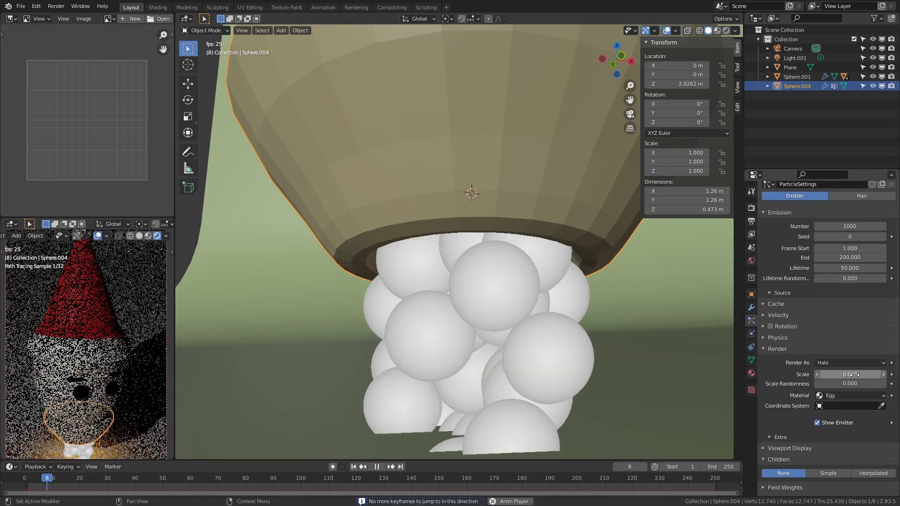
pyautogui.scroll(-5, 792, 384)
pyautogui.scroll(-2, 525, 375)
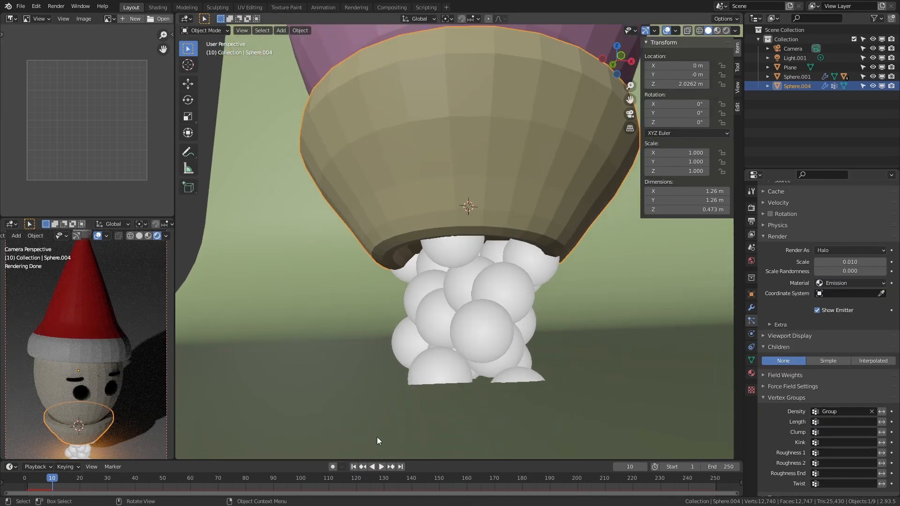
# Replay the particle animation from the first frame to check the emission from the underside.
pyautogui.click(355, 466)
pyautogui.press('space')
pyautogui.press('space')
pyautogui.click(779, 237)
pyautogui.click(780, 237)
pyautogui.press('space')
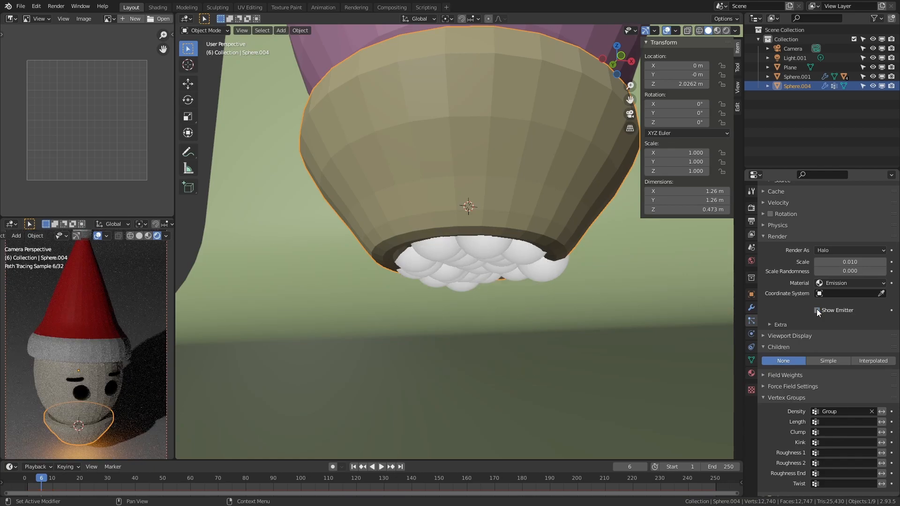
# Set the particle system to render as Object.
pyautogui.scroll(5, 816, 309)
pyautogui.scroll(-4, 815, 370)
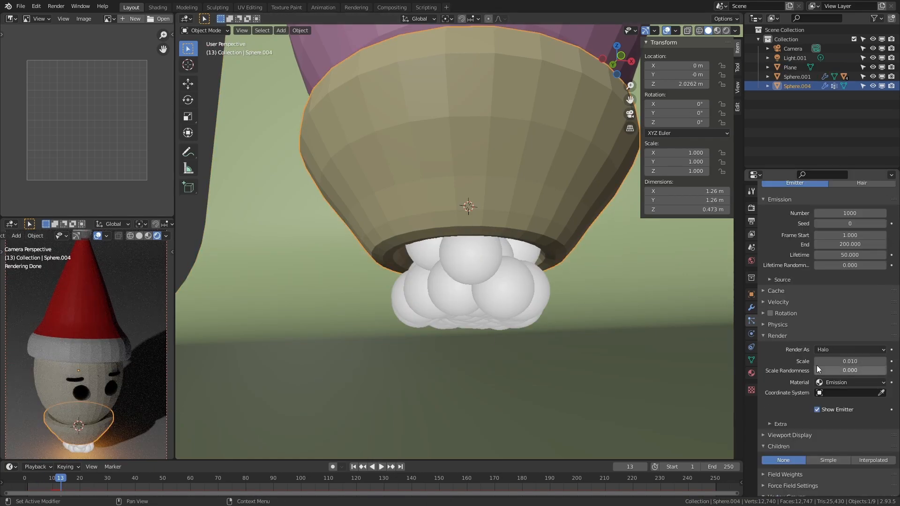
pyautogui.click(825, 401)
# Add a UV sphere with 8 segments far from the character and name it Particle.
pyautogui.scroll(-8, 555, 314)
pyautogui.hotkey('shift', 'a')
pyautogui.moveTo(297, 200)
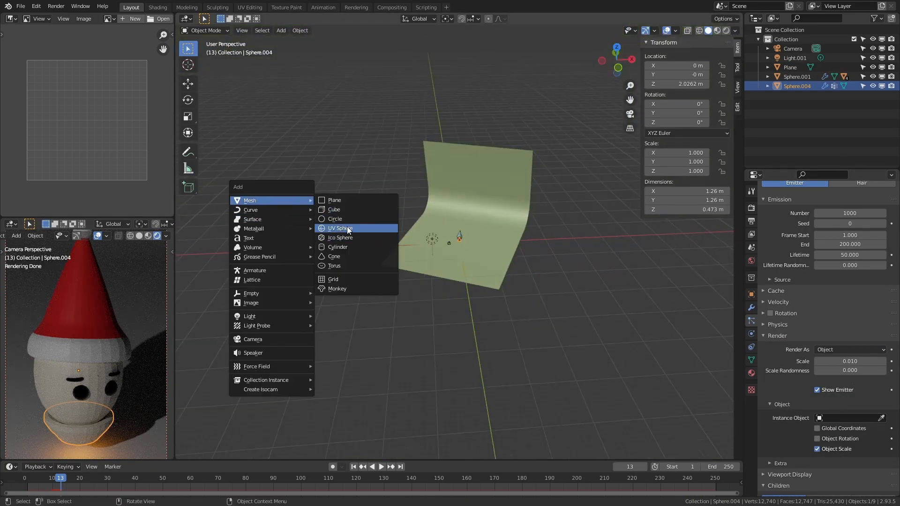
pyautogui.click(341, 228)
pyautogui.press('F9')
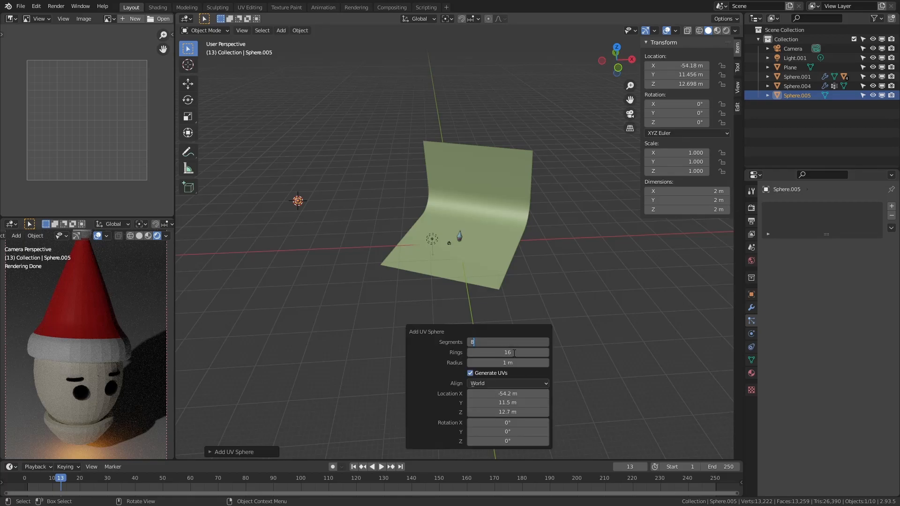
pyautogui.press('Return')
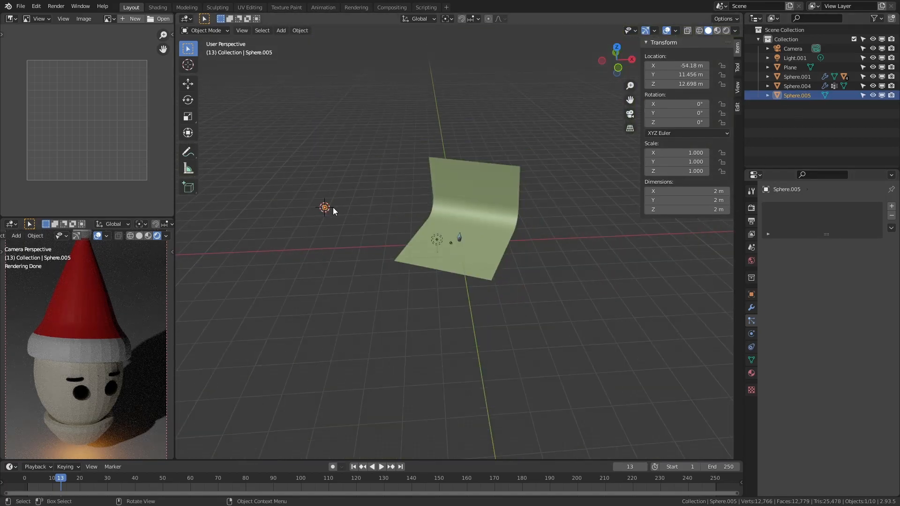
pyautogui.write('Particle')
pyautogui.press('Return')
# Use Particle as the instance object of the lower cap's particle system, with a scale of about 0.022.
pyautogui.click(80, 429)
pyautogui.press('KP_Decimal')
pyautogui.moveTo(530, 252); pyautogui.dragTo(538, 187, button='middle')
pyautogui.scroll(-5, 830, 427)
pyautogui.click(848, 380)
pyautogui.click(819, 419)
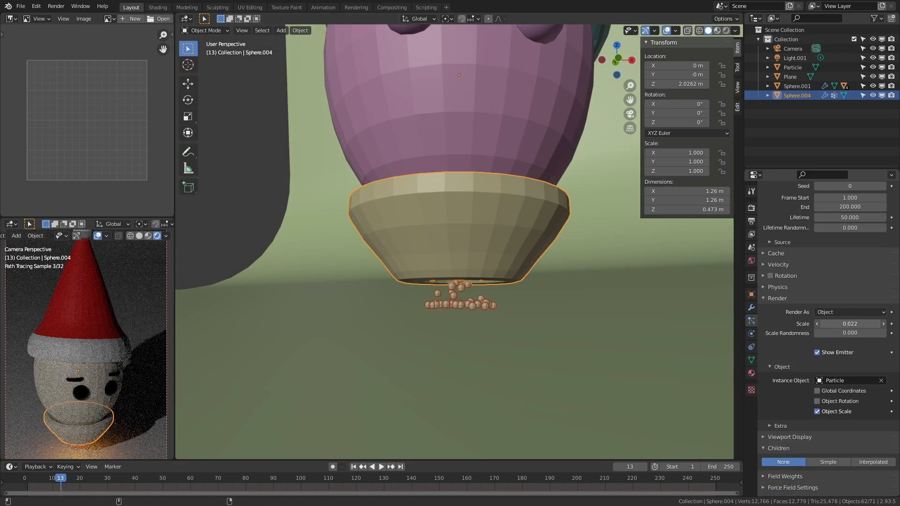
pyautogui.click(447, 376)
pyautogui.hotkey('ctrl', 'z')
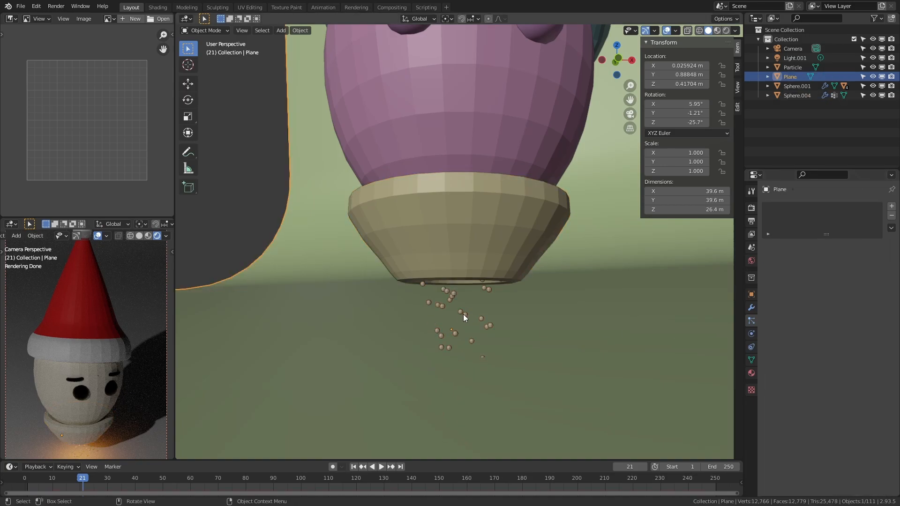
# Assign the existing Emission material to the Particle sphere.
pyautogui.click(792, 67)
pyautogui.click(781, 268)
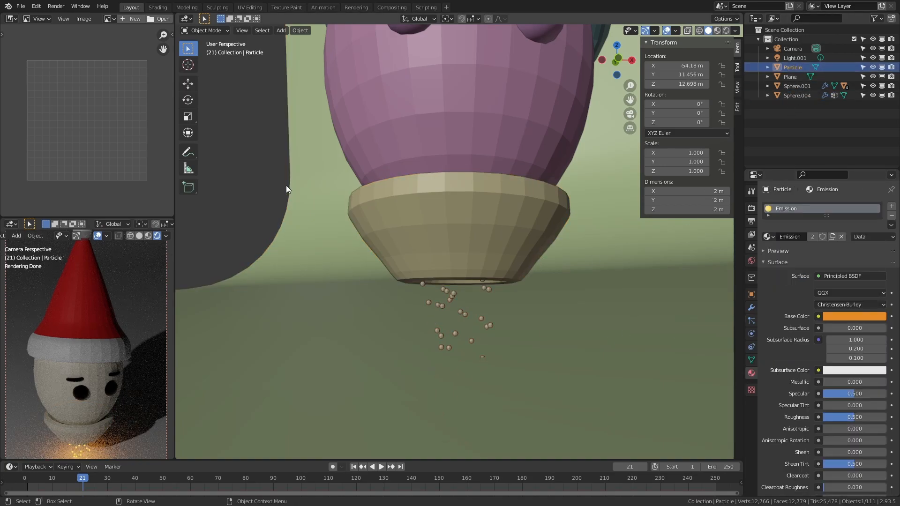
pyautogui.scroll(-8, 460, 272)
# Parent the lower cap to the head and raise the character along Z.
pyautogui.click(398, 213)
pyautogui.click(440, 205)
pyautogui.press('g')
pyautogui.press('z')
pyautogui.click(454, 267)
pyautogui.press('space')
pyautogui.press('space')
pyautogui.click(281, 206)
pyautogui.moveTo(282, 211); pyautogui.dragTo(361, 269, button='middle')
# Make the lower cap's Egg material a separate copy and rename it Jet.
pyautogui.click(398, 225)
pyautogui.scroll(3, 399, 234)
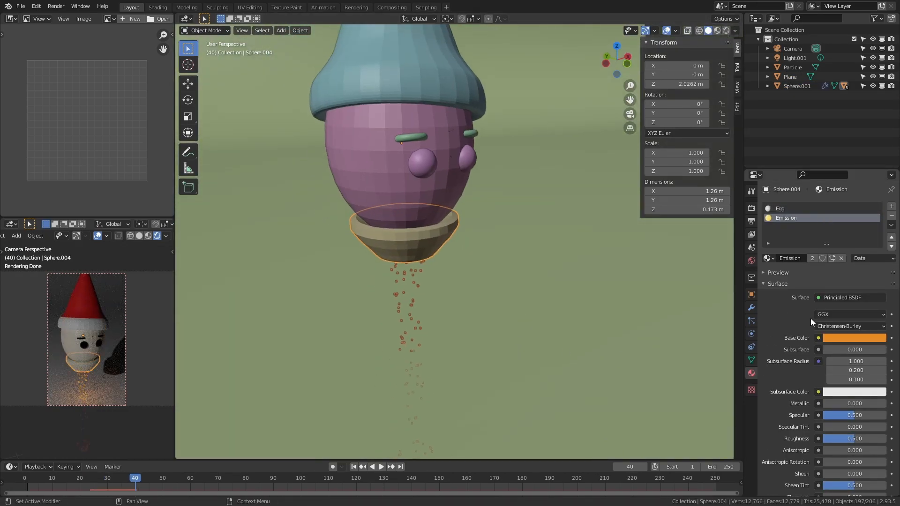
pyautogui.click(891, 206)
pyautogui.click(892, 216)
pyautogui.click(798, 209)
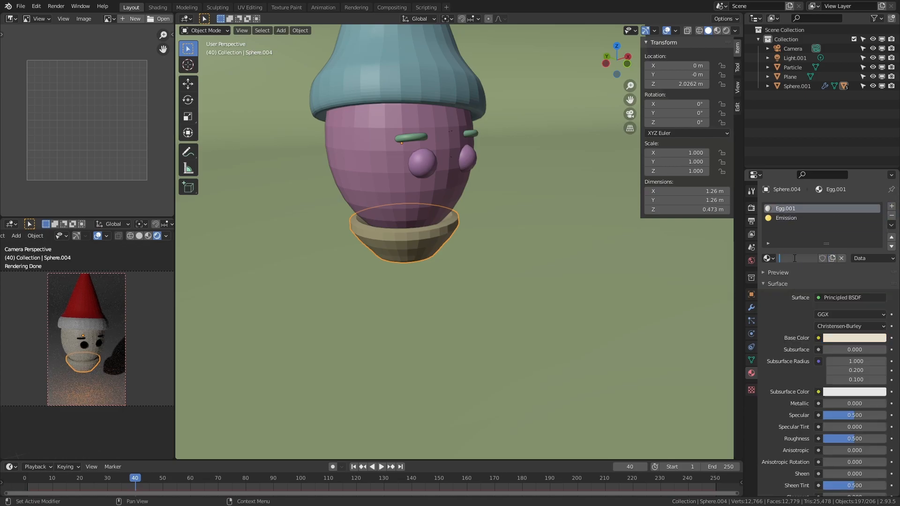
# Darken the Jet material's base color, set Metallic to 1.000 and adjust its roughness.
pyautogui.click(864, 337)
pyautogui.moveTo(842, 404); pyautogui.dragTo(890, 403)
pyautogui.scroll(7, 69, 373)
pyautogui.keyDown('shift'); pyautogui.moveTo(71, 375); pyautogui.dragTo(83, 319, button='middle'); pyautogui.keyUp('shift')
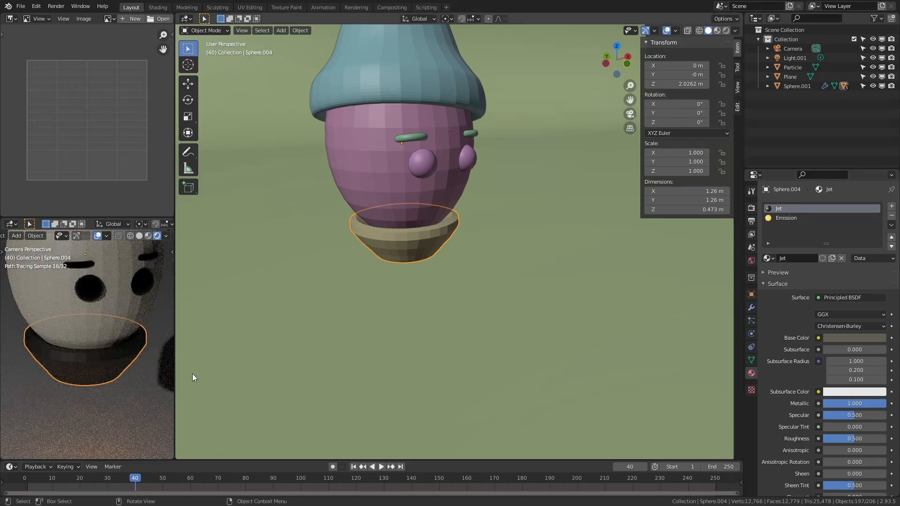
pyautogui.press('space')
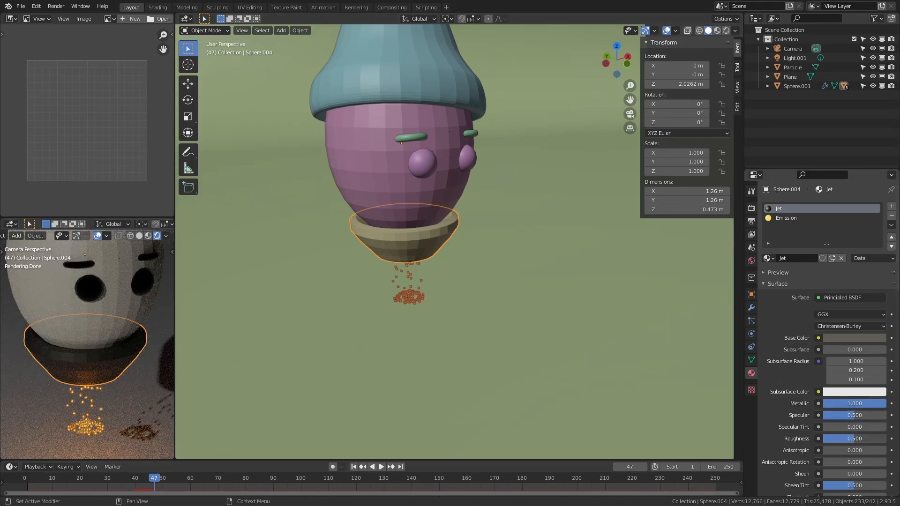
pyautogui.moveTo(825, 439); pyautogui.dragTo(837, 439)
# Add a circle on the floor beside the character and fill it with a face.
pyautogui.click(88, 281)
pyautogui.scroll(-3, 76, 330)
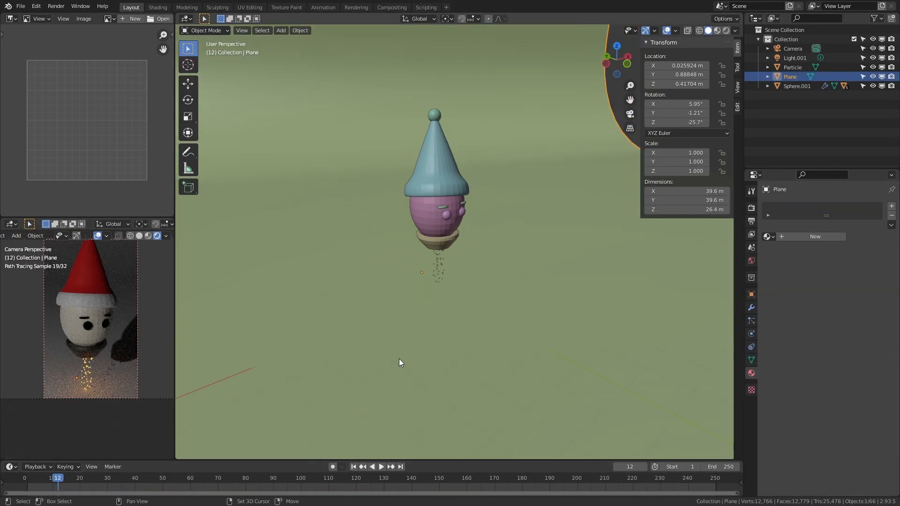
pyautogui.scroll(-4, 398, 358)
pyautogui.scroll(3, 466, 261)
pyautogui.moveTo(530, 269)
pyautogui.mouseDown(button='middle')
pyautogui.moveTo(552, 279)
pyautogui.moveTo(483, 272)
pyautogui.moveTo(464, 232)
pyautogui.moveTo(462, 248)
pyautogui.moveTo(544, 302)
pyautogui.moveTo(499, 291)
pyautogui.moveTo(522, 267)
pyautogui.mouseUp(button='middle')
pyautogui.hotkey('shift', 'a')
pyautogui.moveTo(471, 252)
pyautogui.click(537, 269)
pyautogui.press('Tab')
pyautogui.press('f')
pyautogui.press('e')
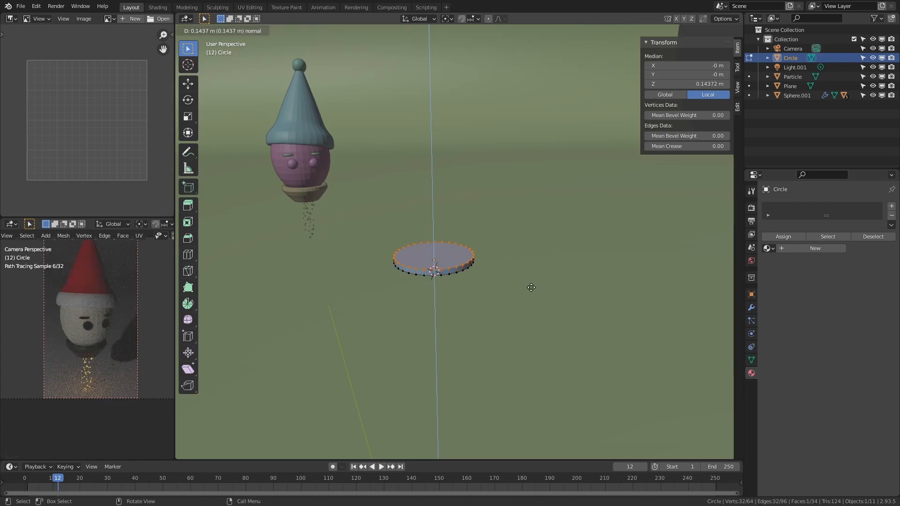
pyautogui.click(531, 287)
pyautogui.press('s')
pyautogui.click(548, 274)
pyautogui.scroll(3, 547, 274)
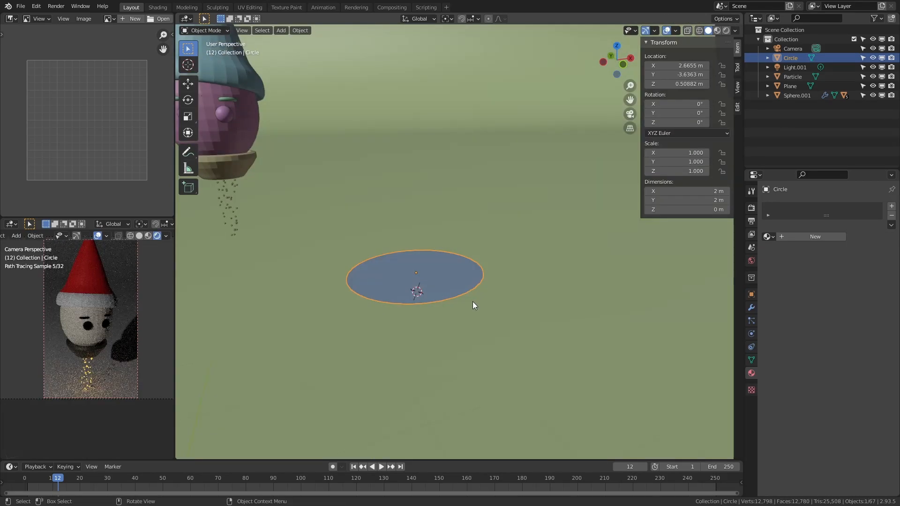
# Extrude the disc outward to about 1.4 times its size and extrude it again into a raised, widened rim.
pyautogui.press('2')
pyautogui.press('e')
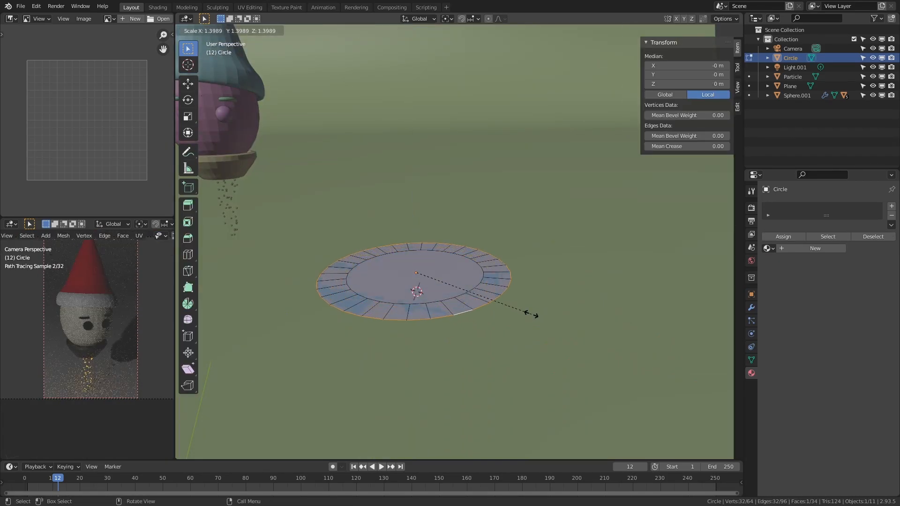
pyautogui.moveTo(543, 312); pyautogui.dragTo(470, 281, button='middle')
pyautogui.press('e')
pyautogui.click(558, 293)
pyautogui.press('s')
pyautogui.click(605, 280)
# Delete the face covering the dish's opening.
pyautogui.press('3')
pyautogui.click(437, 256)
pyautogui.press('x')
pyautogui.click(438, 276)
pyautogui.press('Tab')
pyautogui.press('Tab')
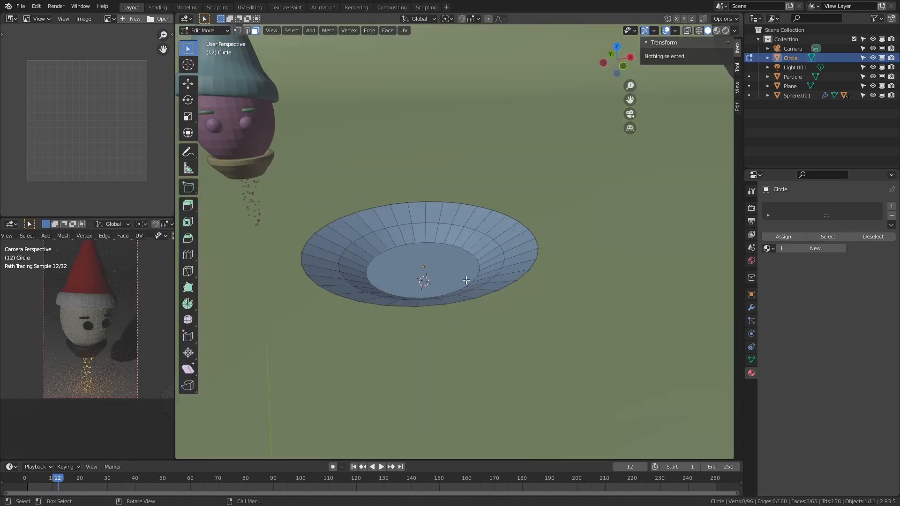
# Slide the dish's middle edge loop inward by about 0.82, close to the base.
pyautogui.scroll(2, 470, 281)
pyautogui.press('1')
pyautogui.press('3')
pyautogui.keyDown('alt'); pyautogui.click(476, 258); pyautogui.keyUp('alt')
pyautogui.keyDown('alt'); pyautogui.click(523, 272); pyautogui.keyUp('alt')
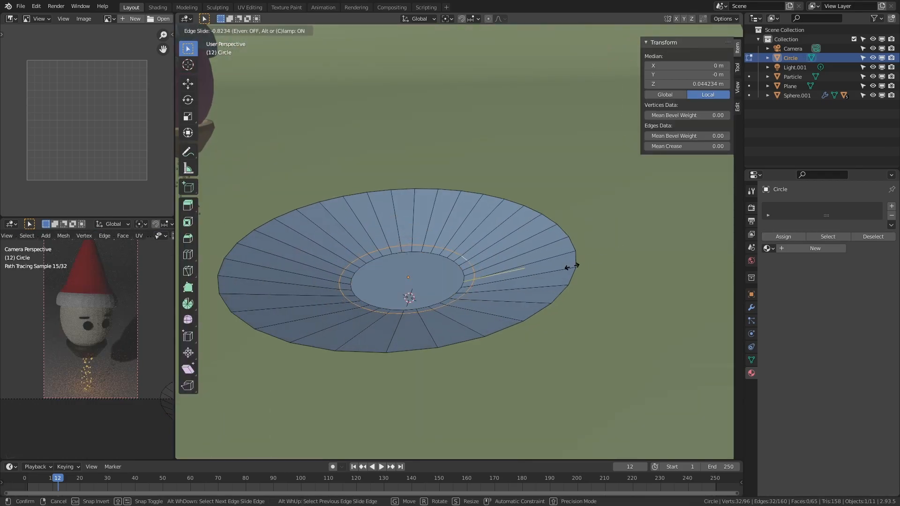
# Narrow the dish's outer rim loop and lower it along Z.
pyautogui.keyDown('alt'); pyautogui.click(576, 243); pyautogui.keyUp('alt')
pyautogui.click(576, 263)
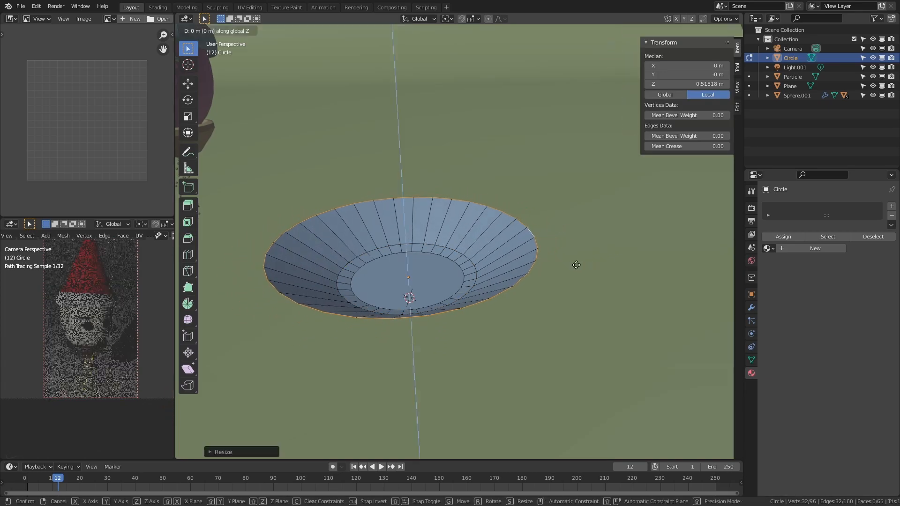
pyautogui.press('g')
pyautogui.press('z')
pyautogui.click(581, 279)
pyautogui.press('Tab')
# Shade the dish smooth and add a Solidify modifier with a thickness of 0.046 m.
pyautogui.moveTo(501, 302)
pyautogui.mouseDown(button='middle')
pyautogui.moveTo(470, 293)
pyautogui.moveTo(586, 296)
pyautogui.moveTo(514, 311)
pyautogui.mouseUp(button='middle')
pyautogui.press('q')
pyautogui.click(428, 310)
pyautogui.click(752, 307)
pyautogui.scroll(-3, 569, 290)
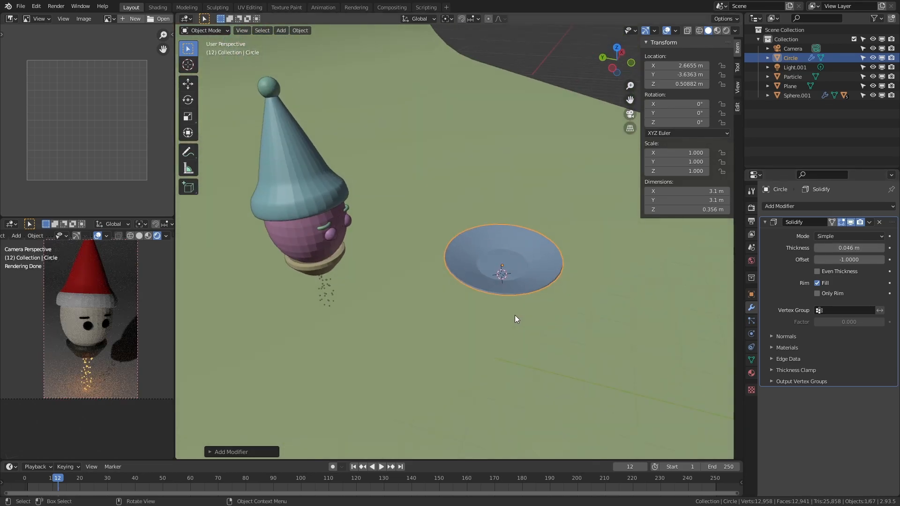
# Move the dish in front of the character and scale it to 1.520.
pyautogui.press('KP_7')
pyautogui.press('g')
pyautogui.click(383, 282)
pyautogui.moveTo(383, 281); pyautogui.dragTo(515, 267, button='middle')
pyautogui.press('s')
pyautogui.click(547, 272)
pyautogui.moveTo(398, 269); pyautogui.dragTo(420, 271, button='middle')
# Align the camera to the current view, fly it back to include the character and dish, and set the render region around the frame.
pyautogui.scroll(3, 426, 288)
pyautogui.scroll(4, 425, 287)
pyautogui.scroll(-1, 400, 303)
pyautogui.press('ctrl+alt+KP_0')
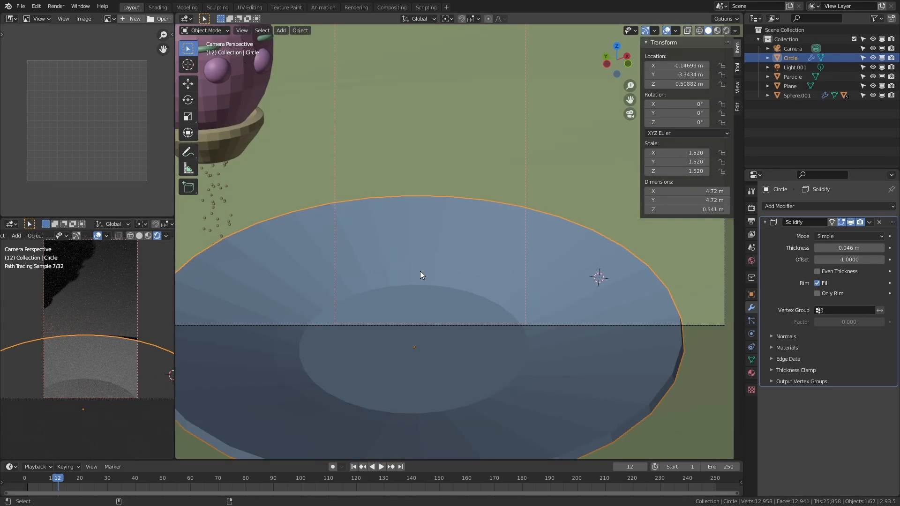
pyautogui.scroll(-4, 419, 271)
pyautogui.hotkey('shift', '`')
pyautogui.hotkey('shift', '`')
pyautogui.press('s')
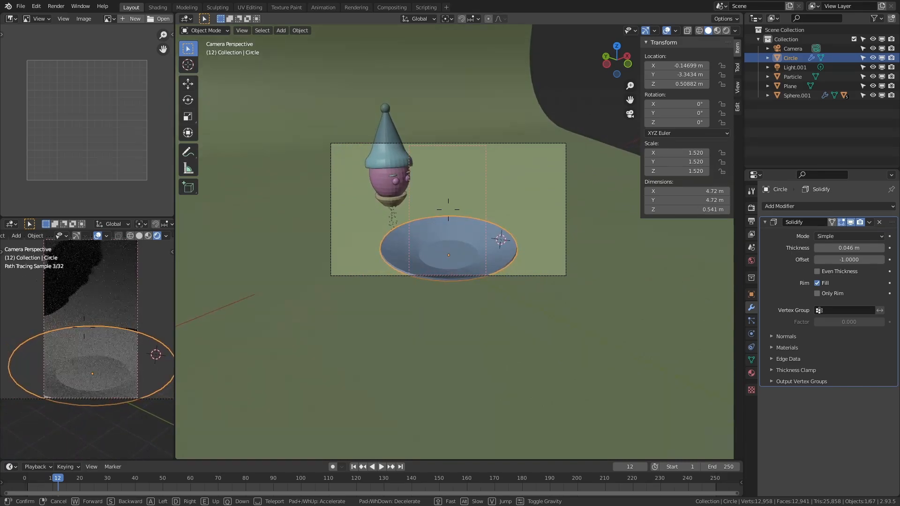
pyautogui.click(448, 210)
pyautogui.hotkey('ctrl', 'b')
pyautogui.moveTo(305, 131); pyautogui.dragTo(589, 310)
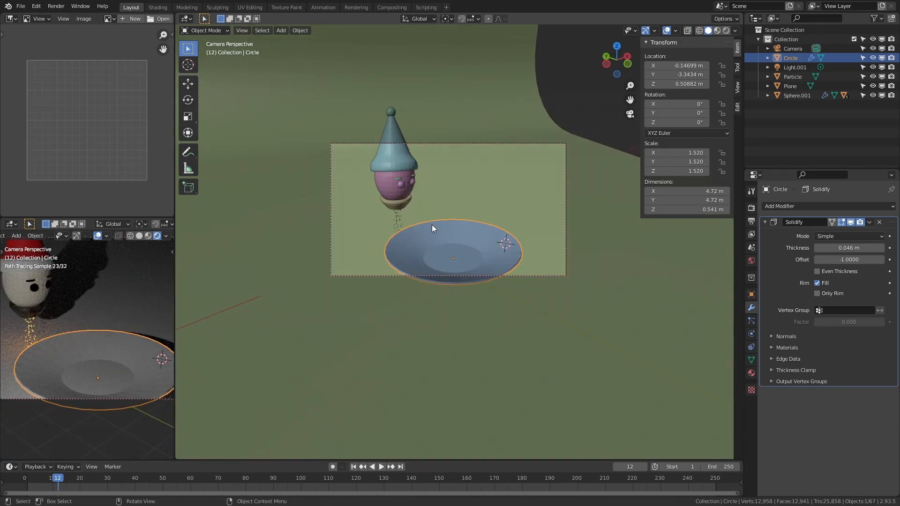
# Fly the camera to fine-tune the framing of the character and dish.
pyautogui.hotkey('shift', '`')
pyautogui.press('s')
pyautogui.press('w')
pyautogui.press('s')
pyautogui.press('w')
pyautogui.click(448, 210)
pyautogui.click(475, 275)
pyautogui.scroll(2, 494, 317)
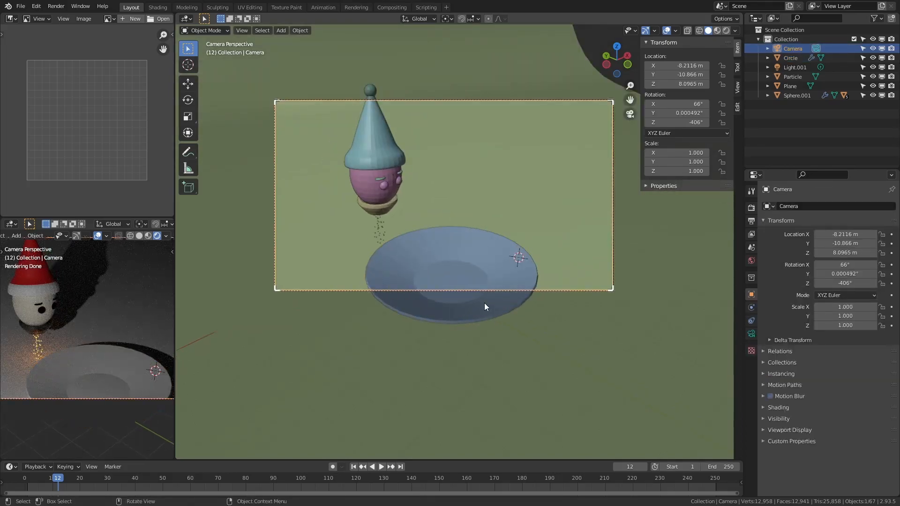
# Enable face snapping and move the dish across the floor in front of the character.
pyautogui.click(495, 311)
pyautogui.moveTo(539, 257); pyautogui.dragTo(505, 231, button='middle')
pyautogui.click(473, 19)
pyautogui.click(461, 76)
pyautogui.hotkey('shift', 'Tab')
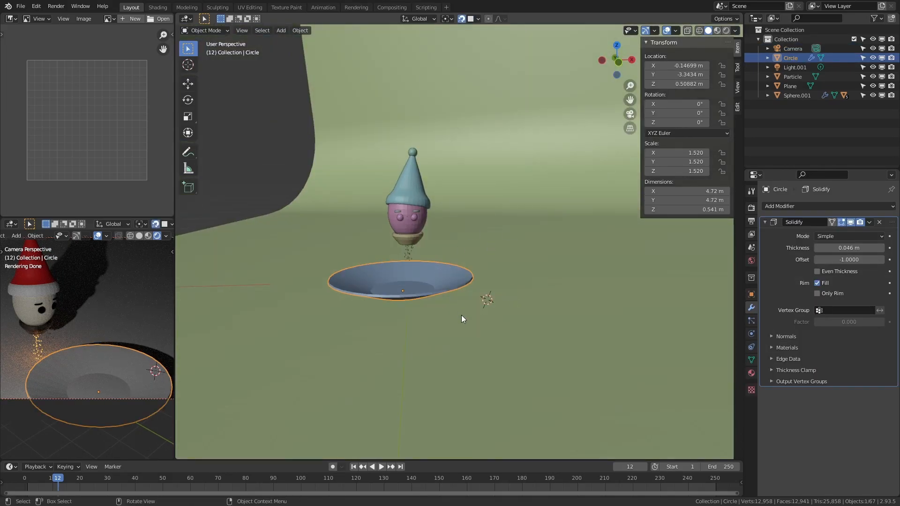
pyautogui.press('g')
pyautogui.click(461, 305)
# Adjust the dish's height along Z so its base sits at the backdrop floor.
pyautogui.hotkey('shift', 'Tab')
pyautogui.press('g')
pyautogui.press('z')
pyautogui.click(478, 254)
pyautogui.hotkey('shift', 'Tab')
pyautogui.press('g')
pyautogui.press('z')
pyautogui.click(445, 289)
pyautogui.moveTo(483, 256); pyautogui.dragTo(516, 268, button='middle')
pyautogui.click(516, 268)
pyautogui.click(444, 287)
pyautogui.scroll(4, 469, 295)
# Show the dish in wireframe and scale its centre face down to about 0.62.
pyautogui.moveTo(501, 303); pyautogui.dragTo(493, 268, button='middle')
pyautogui.press('Tab')
pyautogui.scroll(-5, 494, 267)
pyautogui.press('z')
pyautogui.click(440, 265)
pyautogui.scroll(4, 515, 273)
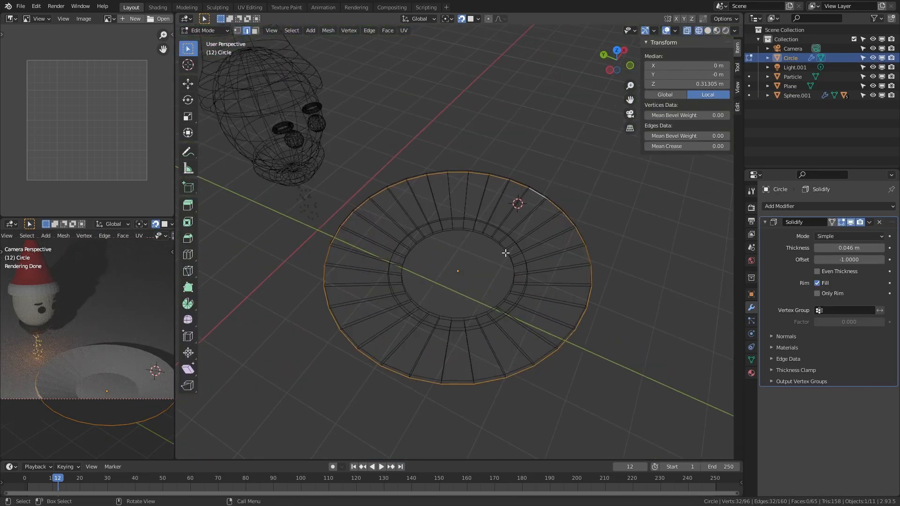
pyautogui.click(509, 253)
pyautogui.press('s')
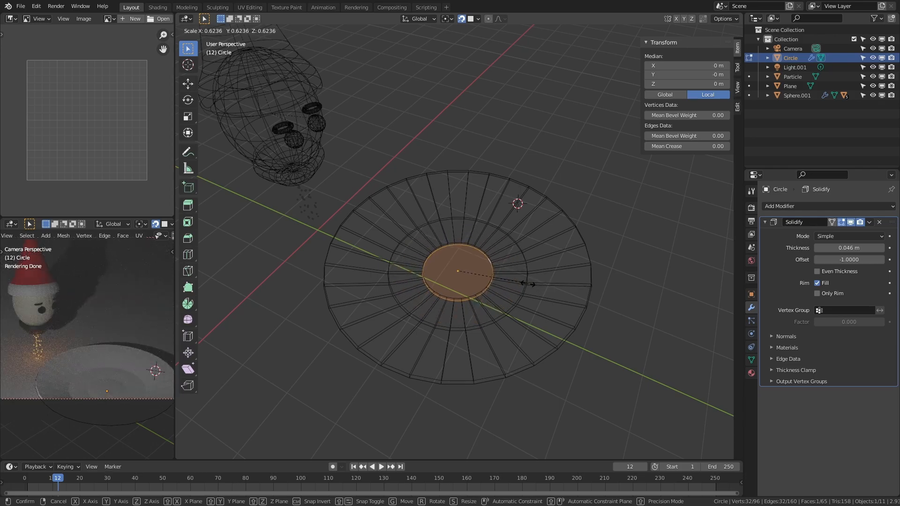
pyautogui.click(531, 284)
# Slide the dish's middle edge loop outward toward the rim.
pyautogui.hotkey('alt', 'a')
pyautogui.keyDown('alt'); pyautogui.click(513, 242); pyautogui.keyUp('alt')
pyautogui.press('g')
pyautogui.press('g')
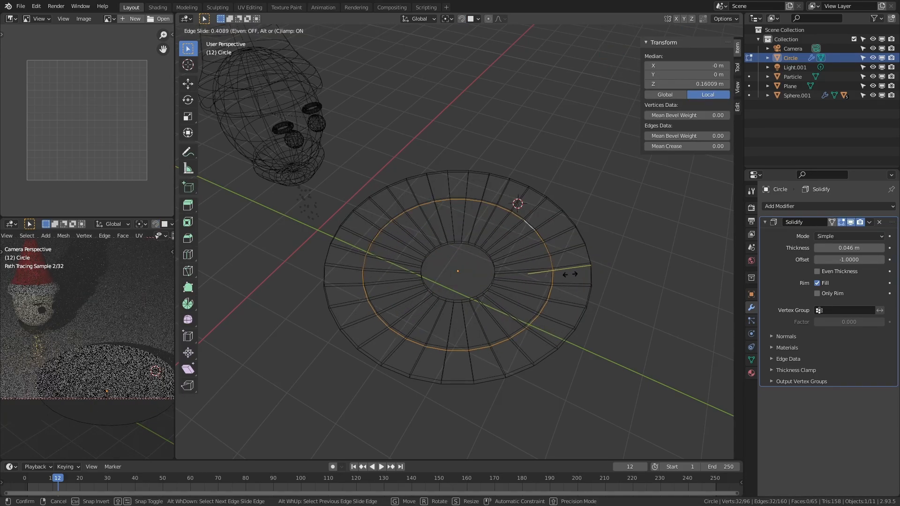
pyautogui.click(588, 277)
pyautogui.press('Tab')
# Snap the 3D cursor to the dish and delete the dish.
pyautogui.moveTo(519, 274); pyautogui.dragTo(516, 225, button='middle')
pyautogui.press('x')
pyautogui.hotkey('shift', 's')
pyautogui.click(515, 275)
pyautogui.press('Tab')
pyautogui.press('Tab')
pyautogui.press('x')
pyautogui.click(521, 237)
# Add a six-vertex circle at the 3D cursor and adjust its height along Z in solid view.
pyautogui.hotkey('shift', 'a')
pyautogui.click(579, 256)
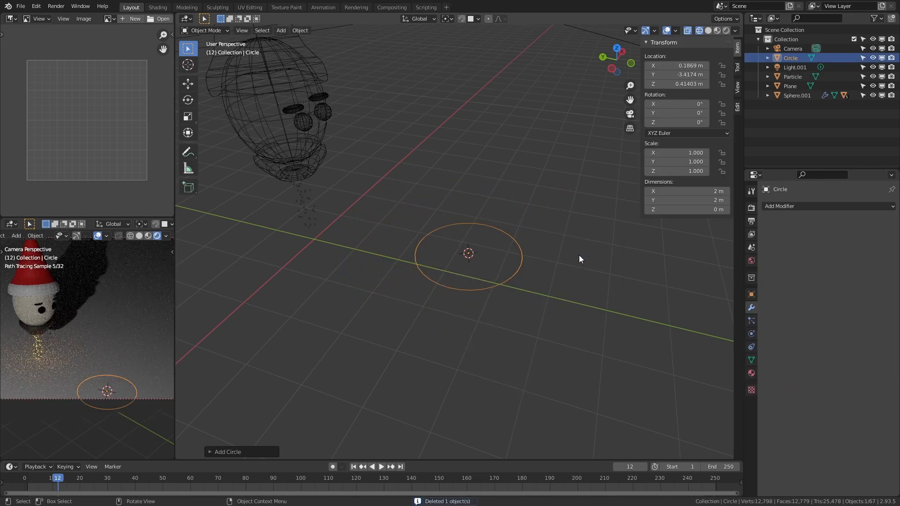
pyautogui.press('F9')
pyautogui.click(691, 271)
pyautogui.write('85')
pyautogui.moveTo(518, 258)
pyautogui.mouseDown(button='middle')
pyautogui.moveTo(468, 251)
pyautogui.moveTo(507, 281)
pyautogui.moveTo(489, 231)
pyautogui.moveTo(449, 284)
pyautogui.mouseUp(button='middle')
pyautogui.hotkey('shift', 'z')
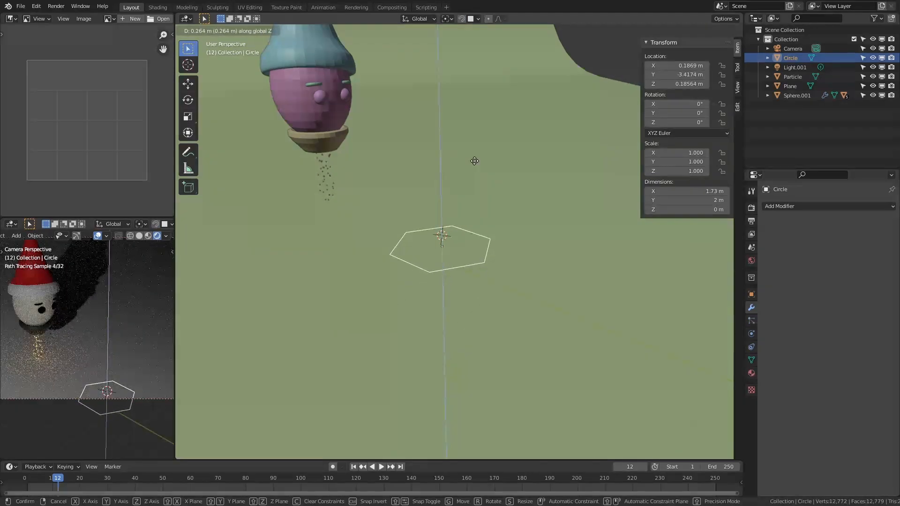
# Delete the curved backdrop plane.
pyautogui.press('KP_3')
pyautogui.press('r')
pyautogui.click(566, 148)
pyautogui.press('x')
pyautogui.click(471, 167)
# Reset the 3D cursor to the world origin and add a plane there.
pyautogui.moveTo(471, 167); pyautogui.dragTo(468, 195, button='middle')
pyautogui.hotkey('shift', 's')
pyautogui.hotkey('shift', 's')
pyautogui.click(396, 248)
pyautogui.hotkey('shift', 'a')
pyautogui.moveTo(357, 246)
pyautogui.click(438, 249)
# Scale the plane's mesh up to about 44.5 m square as the new floor.
pyautogui.press('Tab')
pyautogui.press('s')
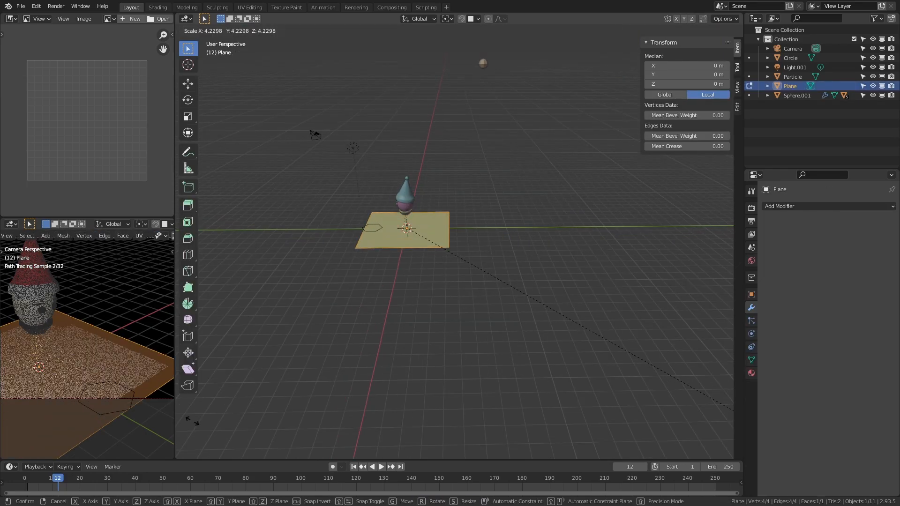
pyautogui.click(403, 125)
pyautogui.press('Tab')
pyautogui.scroll(-5, 516, 248)
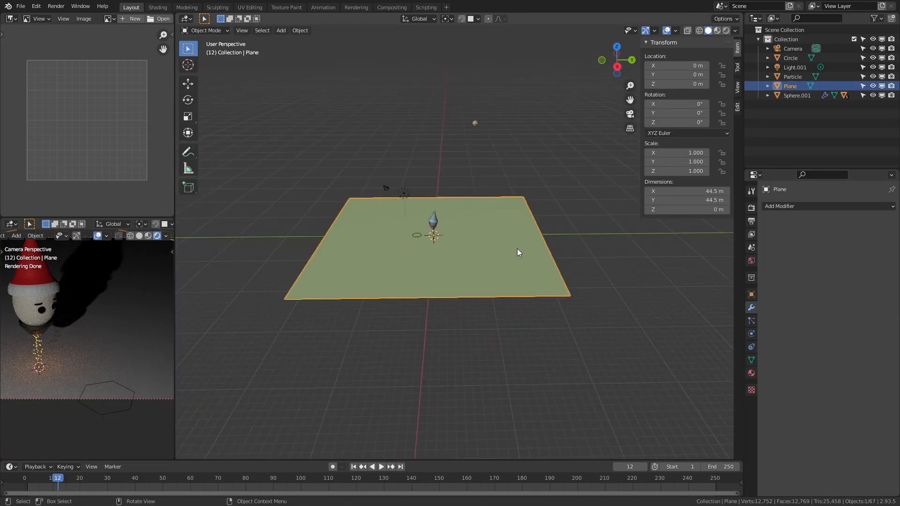
# Turn the floor plane in top view and extrude one of its edges upward into a back wall.
pyautogui.press('KP_7')
pyautogui.press('r')
pyautogui.click(606, 243)
pyautogui.press('Tab')
pyautogui.click(574, 231)
pyautogui.moveTo(642, 389); pyautogui.dragTo(591, 314, button='middle')
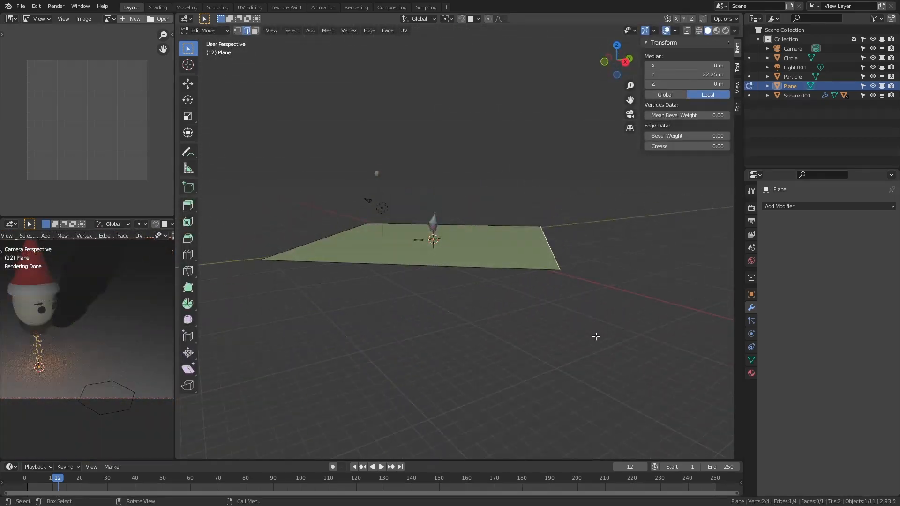
pyautogui.click(591, 186)
# Bevel the corner edge between floor and back wall with 12 segments and shade the backdrop smooth.
pyautogui.click(548, 242)
pyautogui.moveTo(548, 242); pyautogui.dragTo(575, 270, button='middle')
pyautogui.hotkey('ctrl', 'b')
pyautogui.scroll(11, 619, 319)
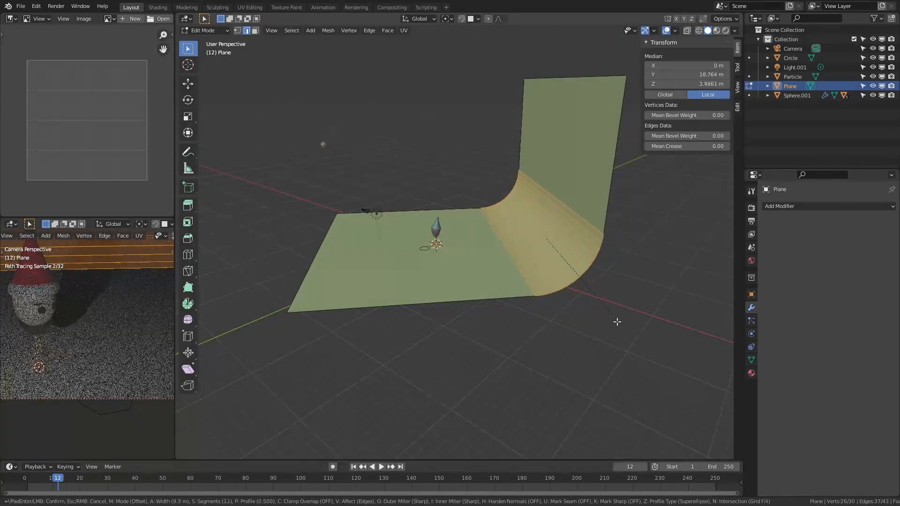
pyautogui.press('Tab')
pyautogui.rightClick(539, 253)
pyautogui.click(539, 253)
# Pull the camera slightly back in camera view with walk navigation.
pyautogui.click(459, 356)
pyautogui.press('KP_0')
pyautogui.hotkey('shift', '`')
pyautogui.press('s')
pyautogui.click(470, 261)
# Extrude the hexagonal circle's edges outward to about 3.61 by 4.16 m and raise the outer rim about 0.25 m along Z.
pyautogui.keyDown('shift'); pyautogui.moveTo(549, 276); pyautogui.dragTo(487, 316, button='middle'); pyautogui.keyUp('shift')
pyautogui.scroll(2, 476, 279)
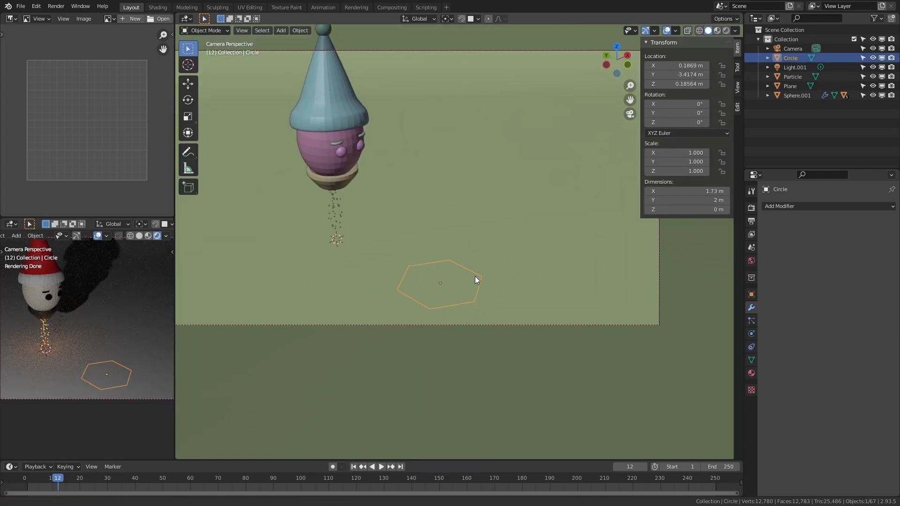
pyautogui.press('Tab')
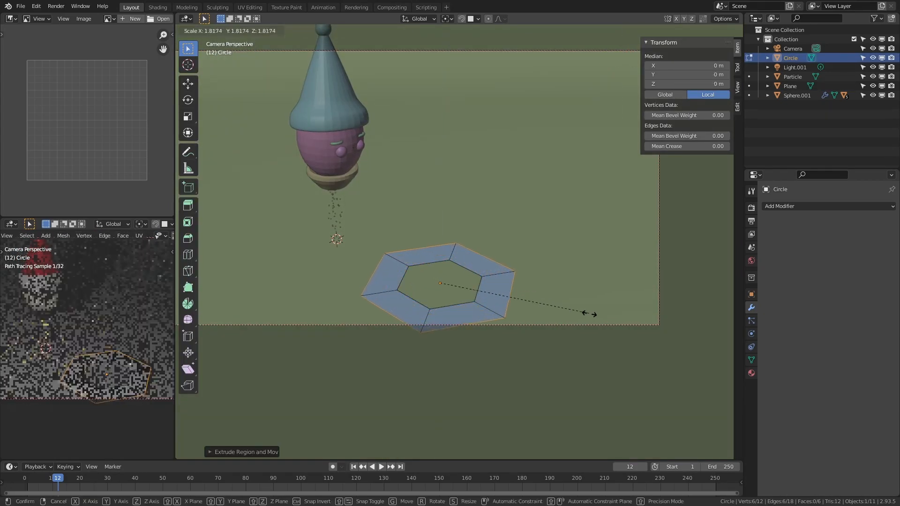
pyautogui.click(609, 322)
pyautogui.press('g')
pyautogui.press('z')
pyautogui.click(607, 314)
pyautogui.press('Tab')
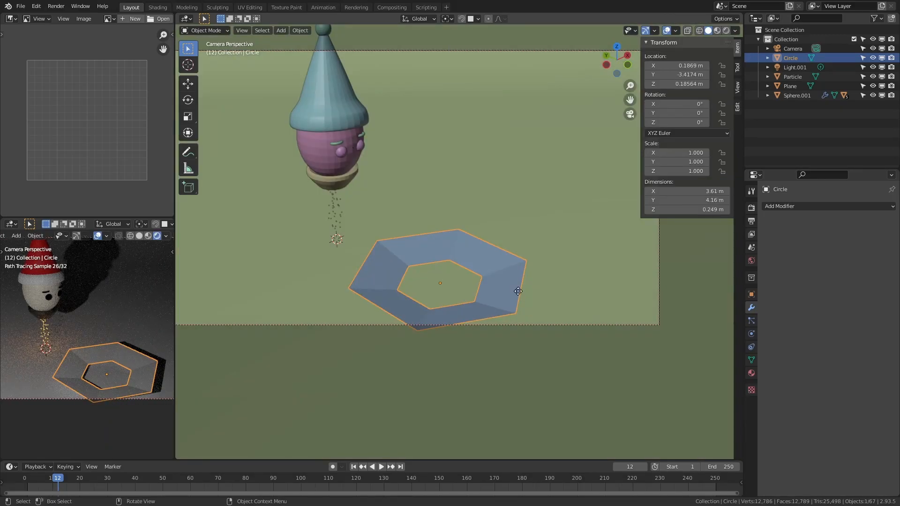
pyautogui.click(520, 292)
pyautogui.press('Tab')
pyautogui.keyDown('alt'); pyautogui.keyDown('shift'); pyautogui.click(474, 268); pyautogui.keyUp('shift'); pyautogui.keyUp('alt')
pyautogui.press('f')
pyautogui.press('Tab')
pyautogui.press('Tab')
pyautogui.hotkey('ctrl', 'z')
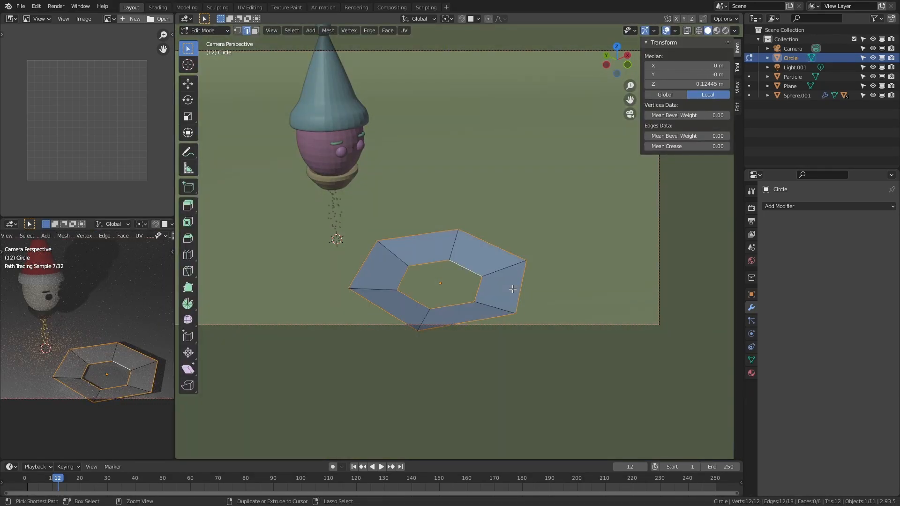
# Fill the inner edge loop of the hexagonal ring with a face to close the dish's bottom.
pyautogui.keyDown('alt'); pyautogui.click(468, 270); pyautogui.keyUp('alt')
pyautogui.press('f')
pyautogui.press('Tab')
# Rotate the hexagonal dish by about 18° around Z and reposition it horizontally on the floor.
pyautogui.scroll(-2, 472, 330)
pyautogui.click(471, 330)
pyautogui.scroll(4, 473, 329)
pyautogui.click(530, 301)
pyautogui.press('r')
pyautogui.press('z')
pyautogui.click(544, 213)
pyautogui.press('g')
pyautogui.hotkey('shift', 'z')
pyautogui.click(538, 199)
# Add a Solidify modifier with a thickness of 0.052 m to the hexagonal dish.
pyautogui.scroll(-5, 519, 338)
pyautogui.moveTo(519, 338); pyautogui.dragTo(532, 333, button='middle')
pyautogui.scroll(4, 531, 333)
pyautogui.press('q')
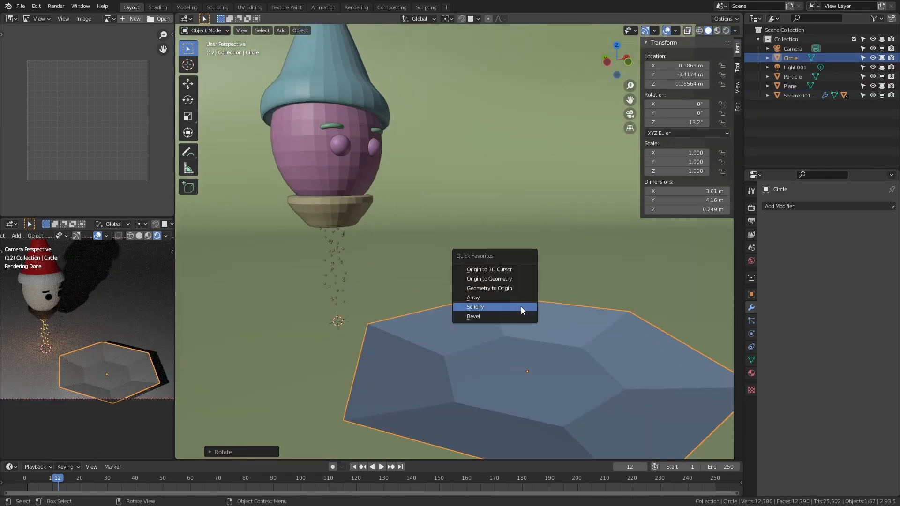
pyautogui.click(521, 307)
pyautogui.press('KP_0')
# Add a metaball ball at the dish's centre and scale it down to 0.182.
pyautogui.hotkey('shift', 'a')
pyautogui.moveTo(475, 237)
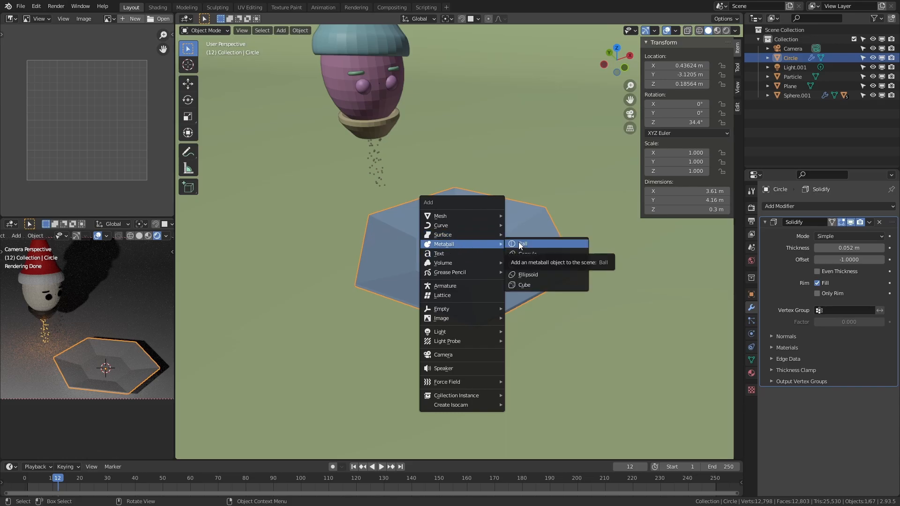
pyautogui.click(519, 243)
pyautogui.scroll(4, 572, 336)
pyautogui.scroll(-5, 573, 336)
pyautogui.press('s')
# Duplicate the small metaball eleven times around the dish's centre in top view to form a merged lump.
pyautogui.press('KP_7')
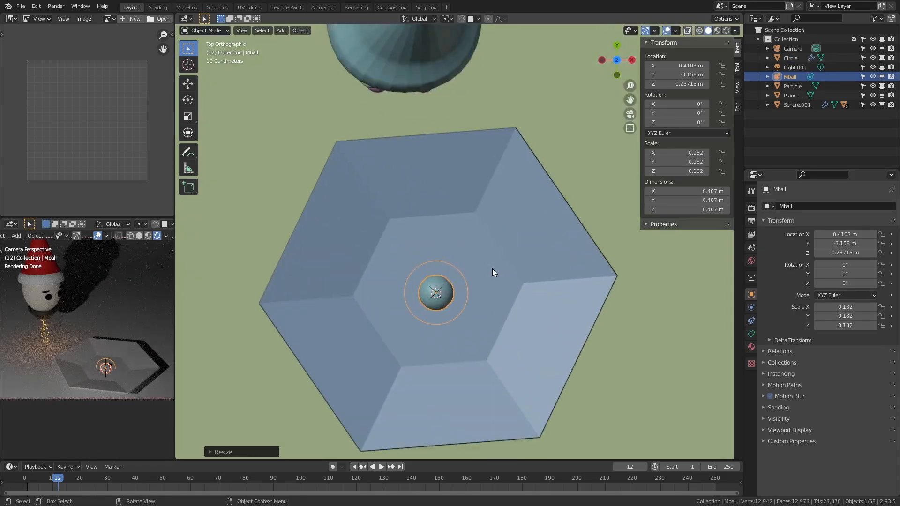
pyautogui.scroll(7, 452, 298)
pyautogui.hotkey('shift', 'd')
pyautogui.click(478, 151)
pyautogui.hotkey('shift', 'd')
pyautogui.click(381, 88)
pyautogui.hotkey('shift', 'd')
pyautogui.click(300, 123)
pyautogui.scroll(-3, 397, 239)
pyautogui.keyDown('shift'); pyautogui.moveTo(400, 219); pyautogui.dragTo(421, 164, button='middle'); pyautogui.keyUp('shift')
pyautogui.hotkey('shift', 'd')
pyautogui.click(414, 247)
pyautogui.hotkey('shift', 'd')
pyautogui.click(445, 280)
pyautogui.hotkey('shift', 'd')
pyautogui.click(500, 326)
pyautogui.hotkey('shift', 'd')
pyautogui.click(461, 352)
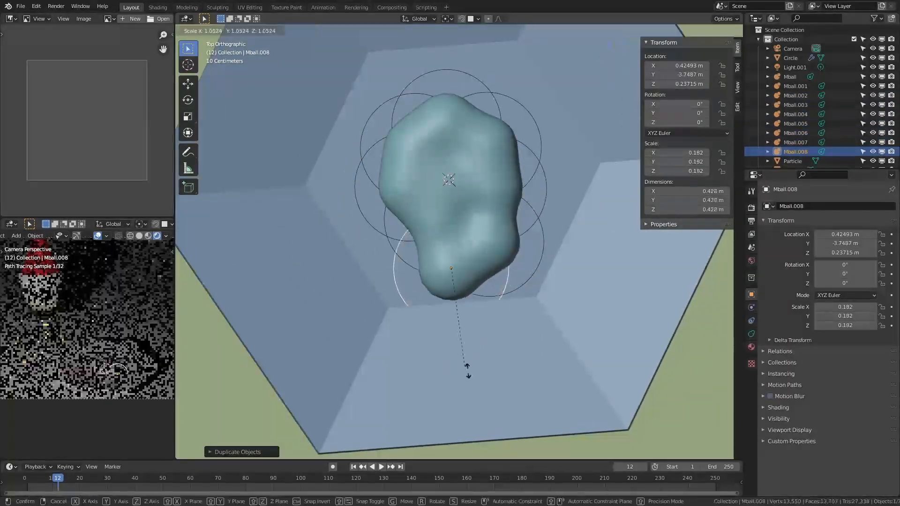
pyautogui.hotkey('shift', 'd')
pyautogui.click(385, 262)
pyautogui.hotkey('shift', 'd')
pyautogui.hotkey('shift', 'd')
pyautogui.click(378, 141)
pyautogui.moveTo(379, 142); pyautogui.dragTo(385, 152)
pyautogui.moveTo(406, 185); pyautogui.dragTo(463, 104, button='middle')
pyautogui.click(243, 352)
pyautogui.click(435, 199)
pyautogui.press('KP_7')
pyautogui.click(539, 226)
pyautogui.click(541, 229)
# Add another metaball ball at full size and move it beside the dish.
pyautogui.scroll(-4, 587, 364)
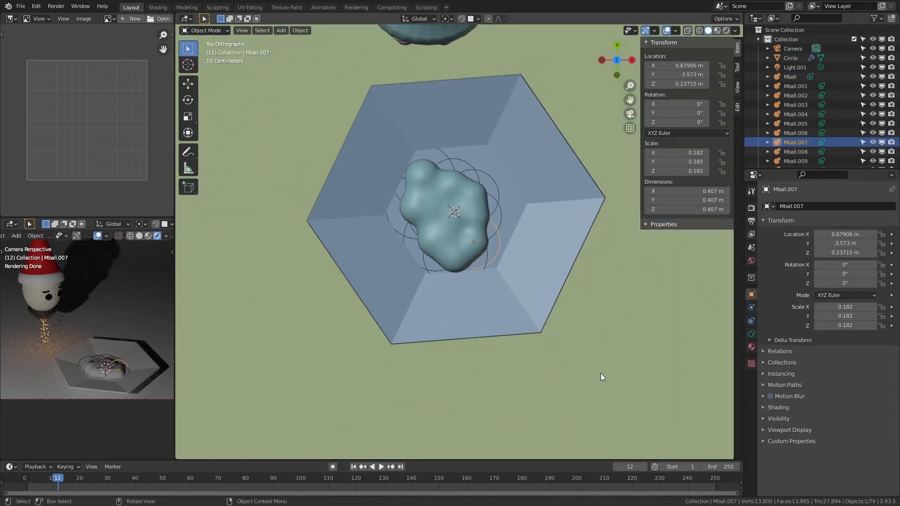
pyautogui.hotkey('shift', 'a')
pyautogui.moveTo(449, 201)
pyautogui.click(507, 200)
pyautogui.press('g')
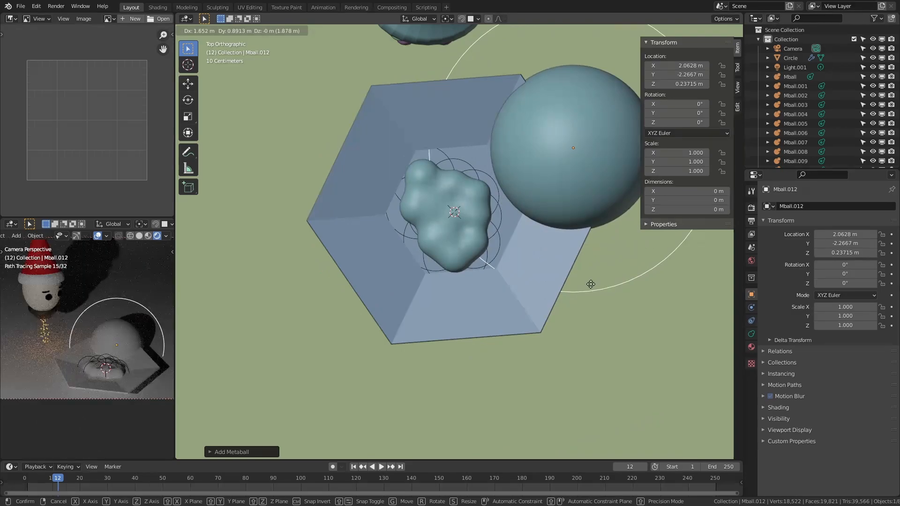
pyautogui.click(652, 377)
# Move the large metaball into a new collection named Collection 2.
pyautogui.click(752, 334)
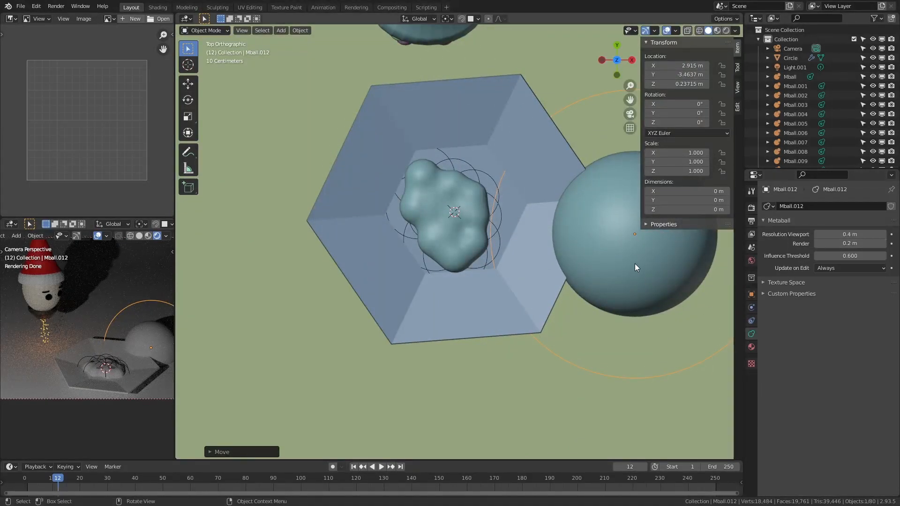
pyautogui.scroll(-3, 616, 260)
pyautogui.click(578, 245)
pyautogui.click(584, 273)
# Scale the large metaball down to 0.449 and place it over the lump in the dish.
pyautogui.press('g')
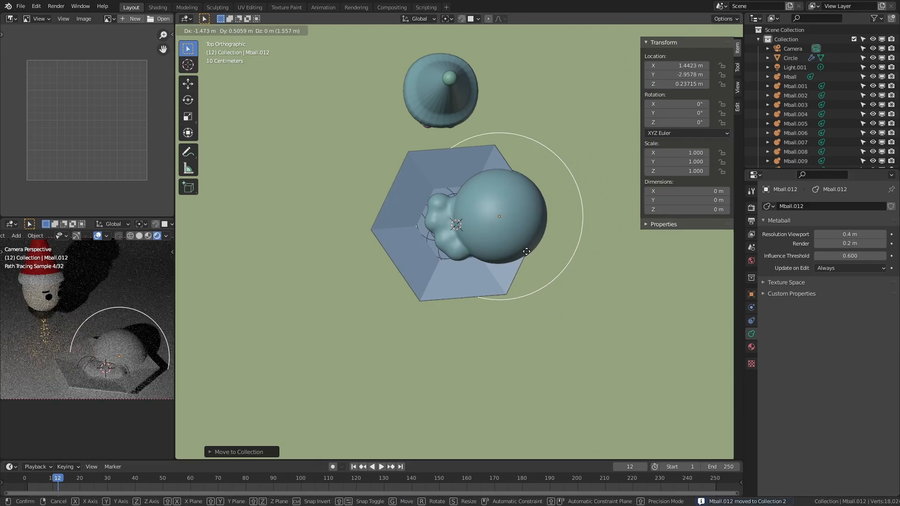
pyautogui.click(553, 315)
pyautogui.press('s')
pyautogui.click(504, 259)
pyautogui.press('g')
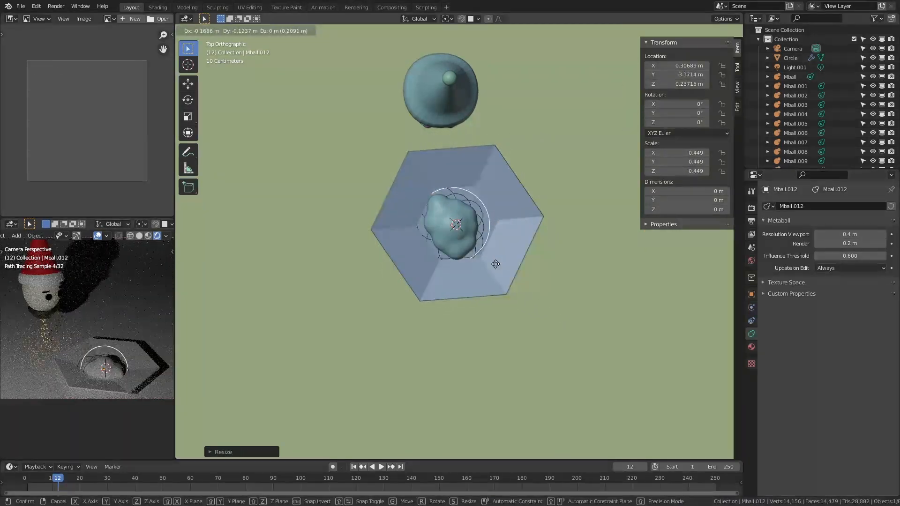
pyautogui.click(496, 264)
# Try a viewport resolution of 0.1 m on the large metaball and set it back to 0.4 m.
pyautogui.scroll(4, 452, 266)
pyautogui.moveTo(452, 266); pyautogui.dragTo(506, 181, button='middle')
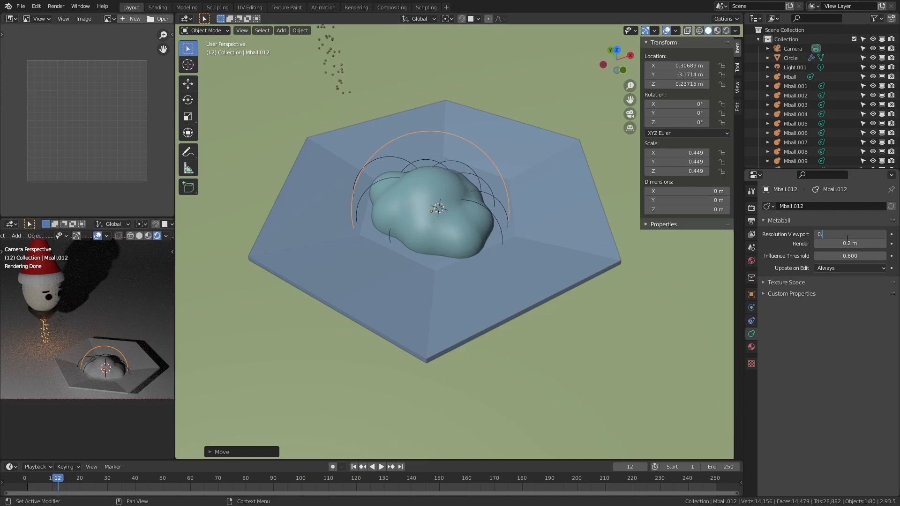
pyautogui.write('0.4')
pyautogui.press('Return')
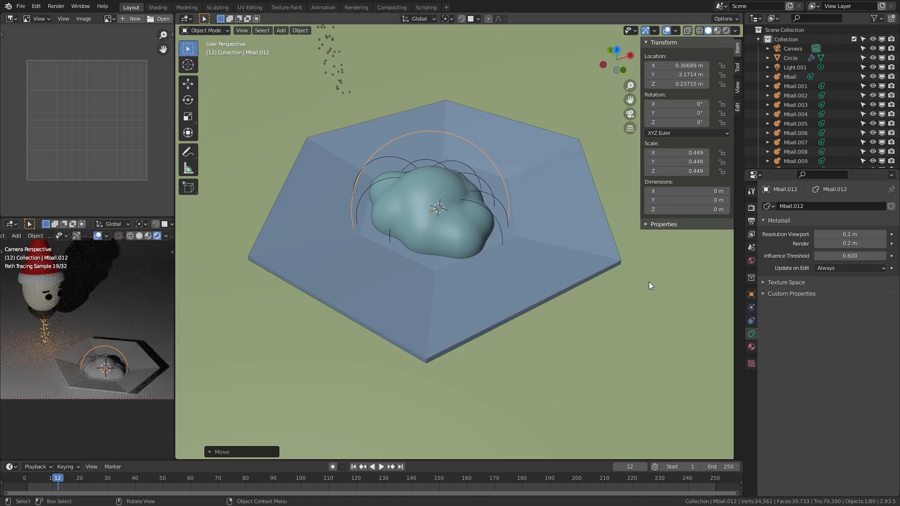
pyautogui.click(782, 282)
pyautogui.click(781, 283)
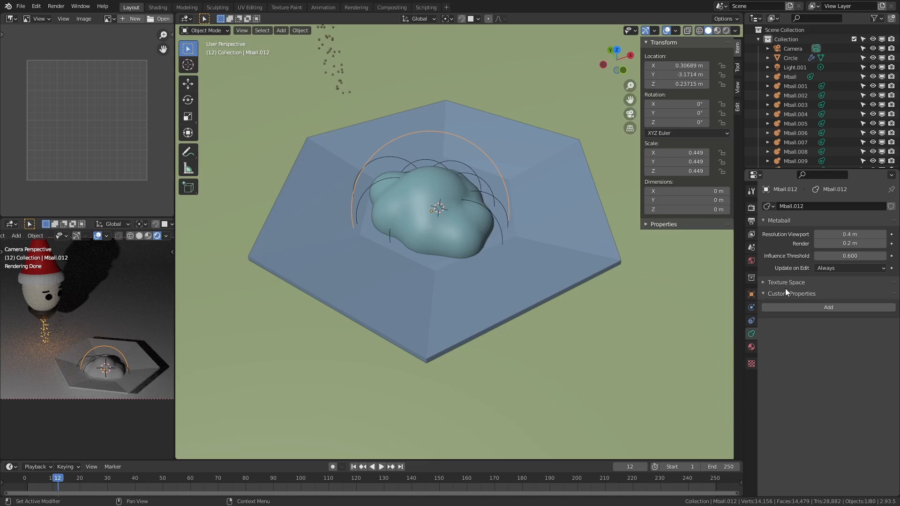
# Add a new material named yolk to the large metaball and open its base colour.
pyautogui.click(751, 347)
pyautogui.click(812, 237)
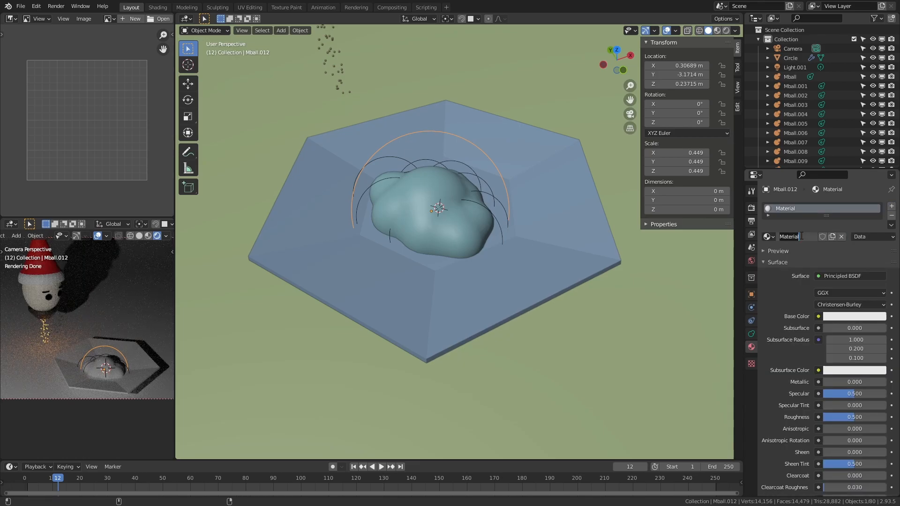
pyautogui.click(802, 236)
pyautogui.write('ud')
pyautogui.press('Return')
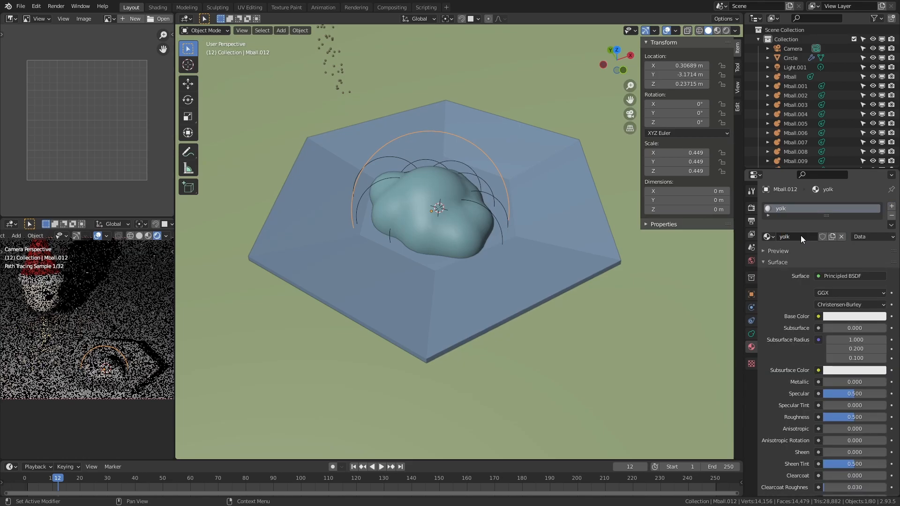
pyautogui.click(854, 316)
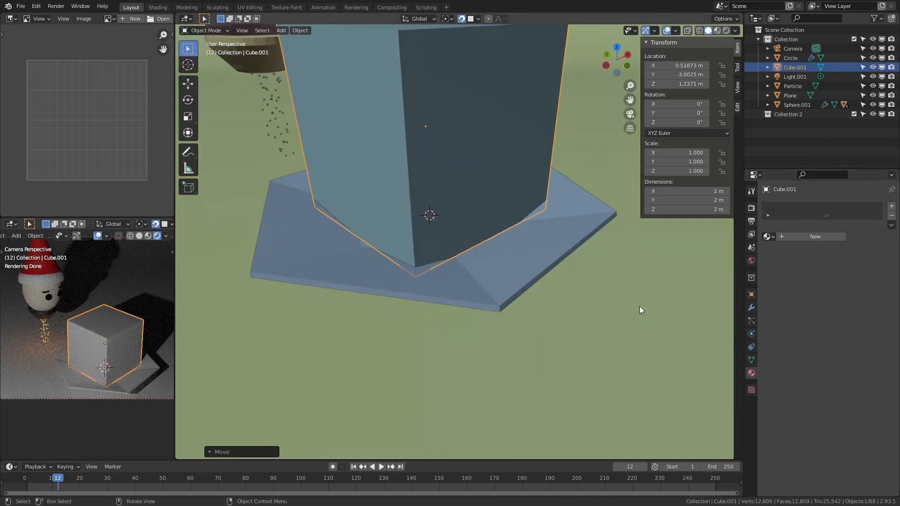
# Lower the cube's top face along Z to leave a slab about 0.24 m thick in the dish.
pyautogui.scroll(-3, 639, 305)
pyautogui.press('s')
pyautogui.press('z')
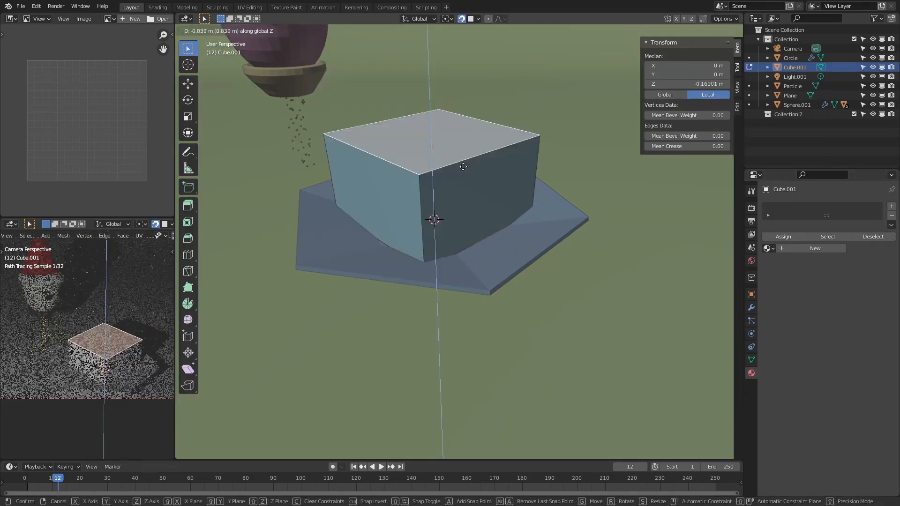
pyautogui.click(502, 224)
# Subdivide all faces of the slab three times.
pyautogui.press('KP_7')
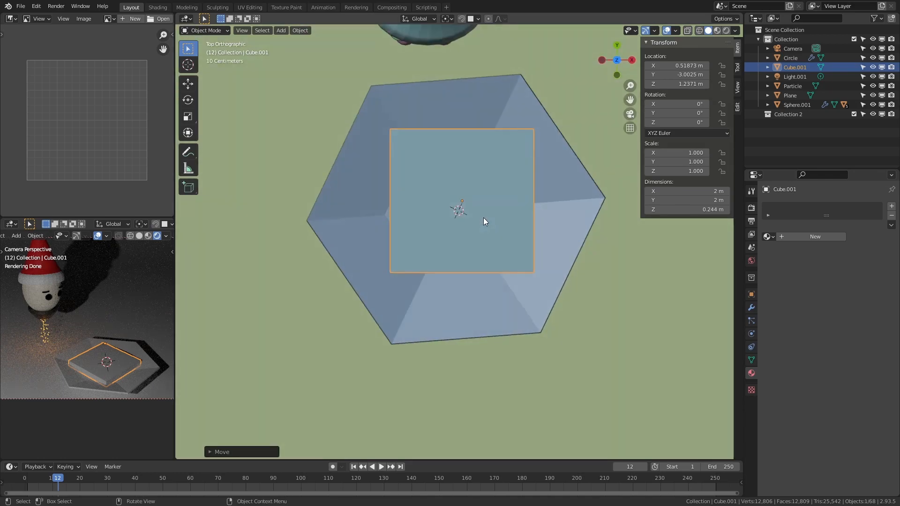
pyautogui.press('Tab')
pyautogui.scroll(2, 537, 206)
pyautogui.press('a')
pyautogui.scroll(1, 478, 206)
pyautogui.rightClick(477, 206)
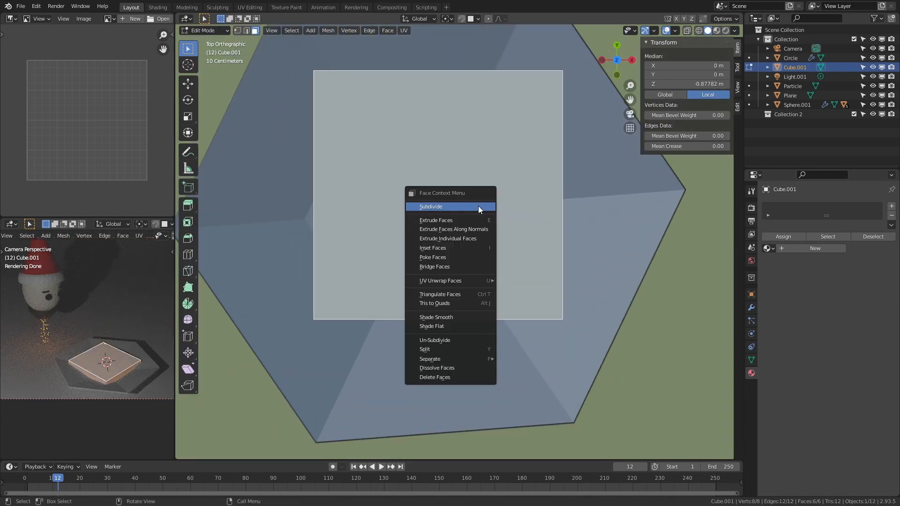
pyautogui.click(478, 206)
pyautogui.rightClick(478, 206)
pyautogui.click(478, 206)
pyautogui.rightClick(478, 206)
pyautogui.click(478, 206)
pyautogui.press('Tab')
# Try to push the slab's corners inward with the Grab brush in the sculpting workspace.
pyautogui.click(218, 8)
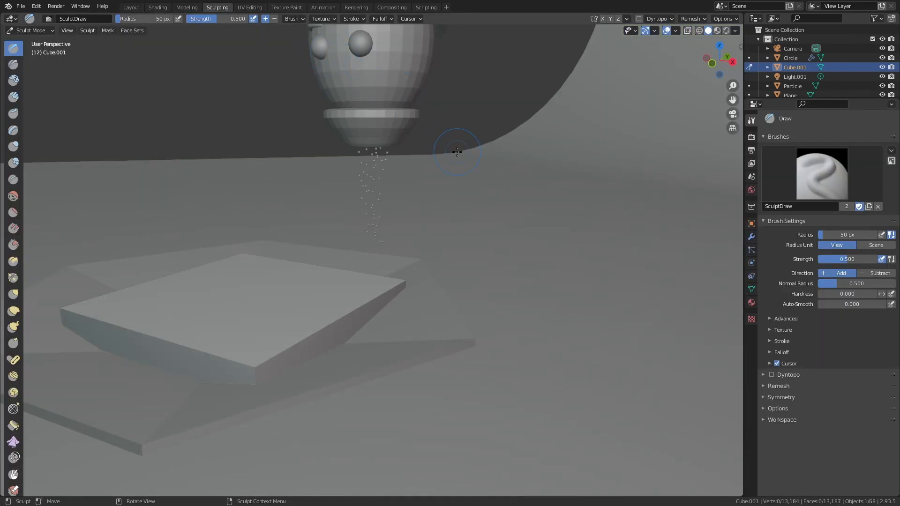
pyautogui.press('KP_7')
pyautogui.press('g')
pyautogui.moveTo(515, 185); pyautogui.dragTo(485, 201)
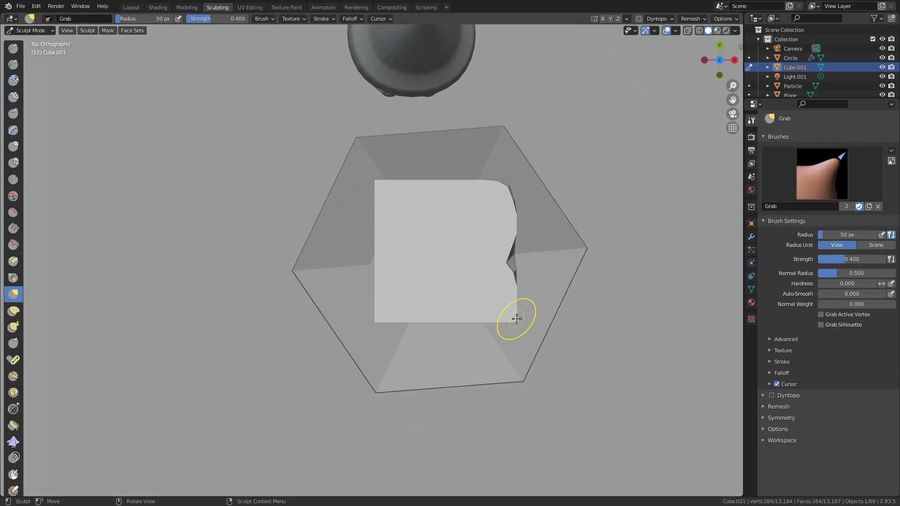
pyautogui.click(466, 267)
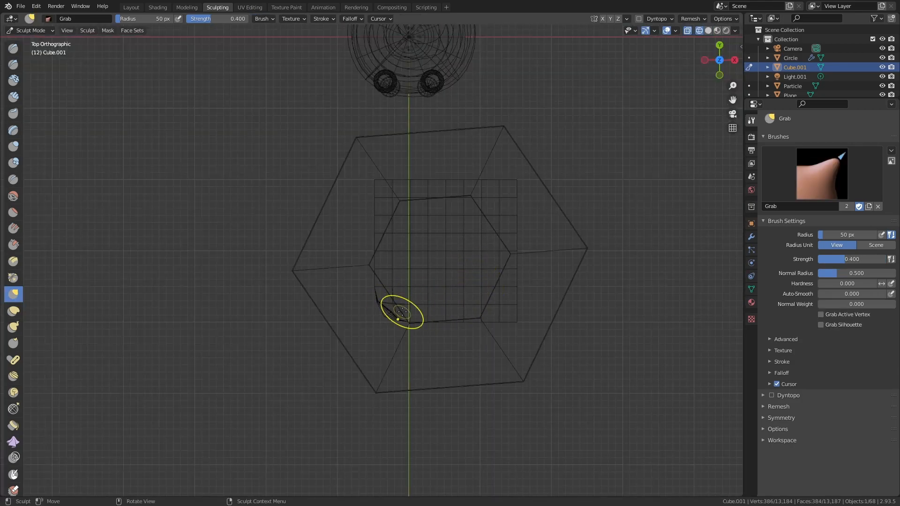
pyautogui.click(586, 252)
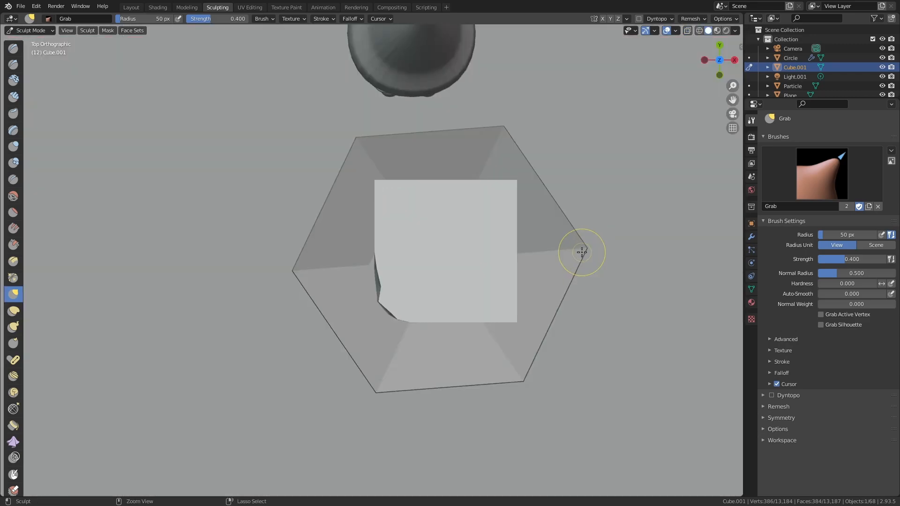
pyautogui.click(132, 7)
# Try to pull the slab's corner vertex inward in top view with smooth proportional editing.
pyautogui.moveTo(444, 234); pyautogui.dragTo(448, 206, button='middle')
pyautogui.press('KP_7')
pyautogui.press('Tab')
pyautogui.press('Tab')
pyautogui.press('z')
pyautogui.press('z')
pyautogui.press('1')
pyautogui.press('Tab')
pyautogui.click(373, 289)
pyautogui.press('o')
pyautogui.click(502, 20)
pyautogui.press('g')
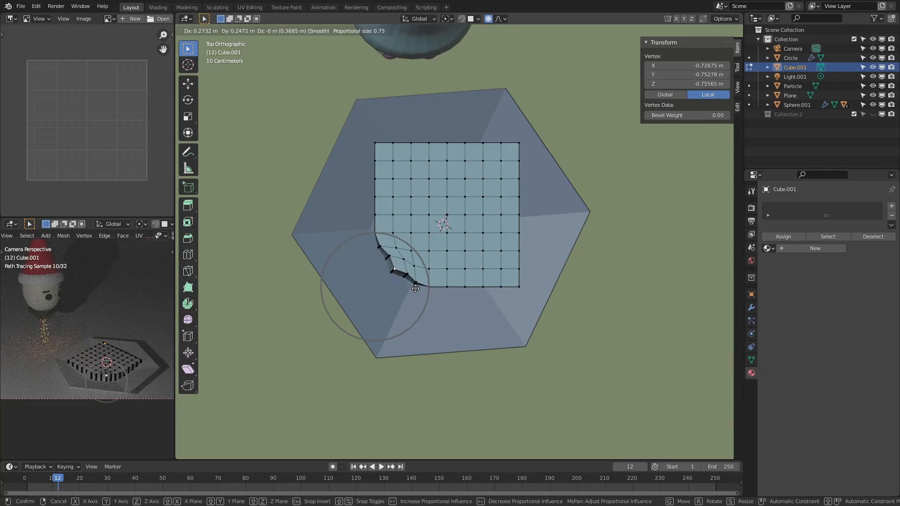
pyautogui.press('Escape')
pyautogui.press('g')
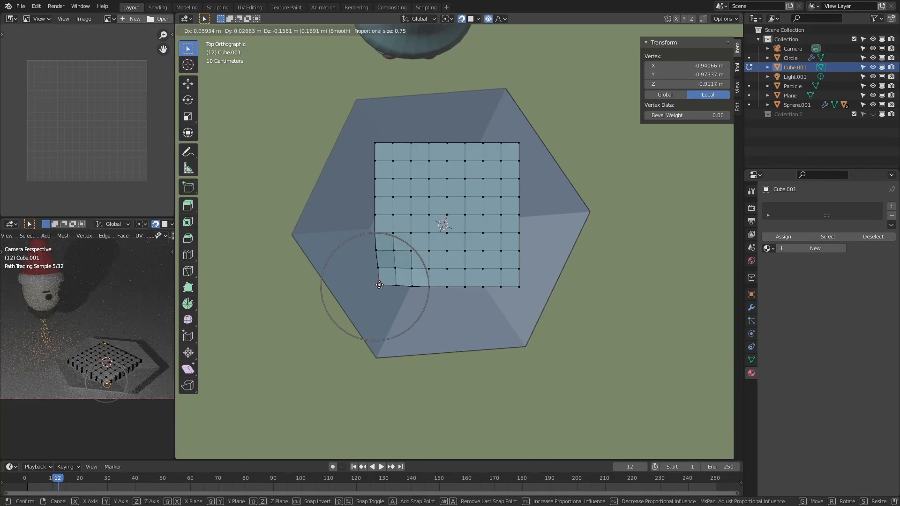
pyautogui.rightClick(379, 285)
# Try hiding the slab's inner faces and edges in wireframe, and undo the last hide.
pyautogui.press('Tab')
pyautogui.press('Tab')
pyautogui.press('2')
pyautogui.click(451, 174)
pyautogui.press('3')
pyautogui.press('z')
pyautogui.click(379, 221)
pyautogui.moveTo(396, 164)
pyautogui.mouseDown()
pyautogui.moveTo(514, 276)
pyautogui.moveTo(505, 274)
pyautogui.mouseUp()
pyautogui.press('h')
pyautogui.press('z')
pyautogui.click(521, 183)
pyautogui.press('2')
pyautogui.press('z')
pyautogui.click(452, 262)
pyautogui.press('h')
pyautogui.hotkey('ctrl', 'z')
# Hide the slab's inner vertices in wireframe and open the proportional editing falloff options.
pyautogui.press('1')
pyautogui.moveTo(383, 154)
pyautogui.mouseDown()
pyautogui.moveTo(483, 226)
pyautogui.moveTo(511, 276)
pyautogui.mouseUp()
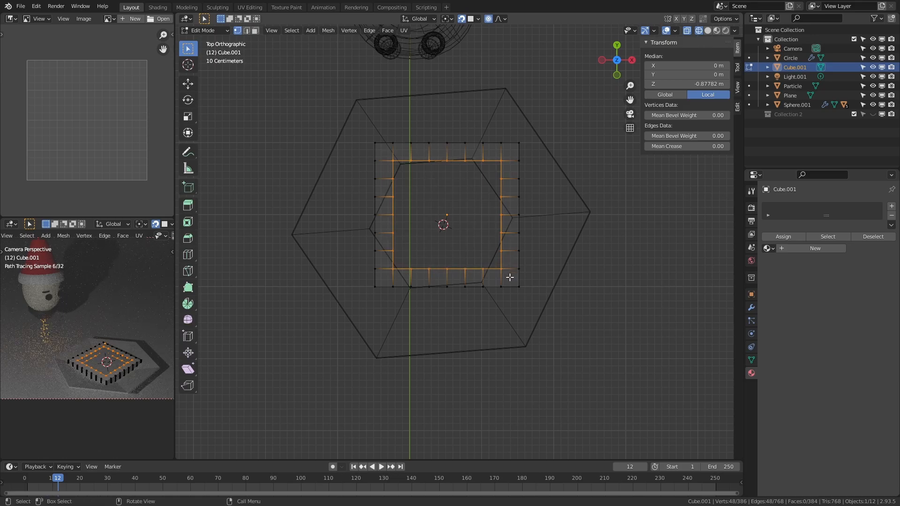
pyautogui.press('h')
pyautogui.press('z')
pyautogui.click(537, 188)
pyautogui.click(450, 149)
pyautogui.click(500, 19)
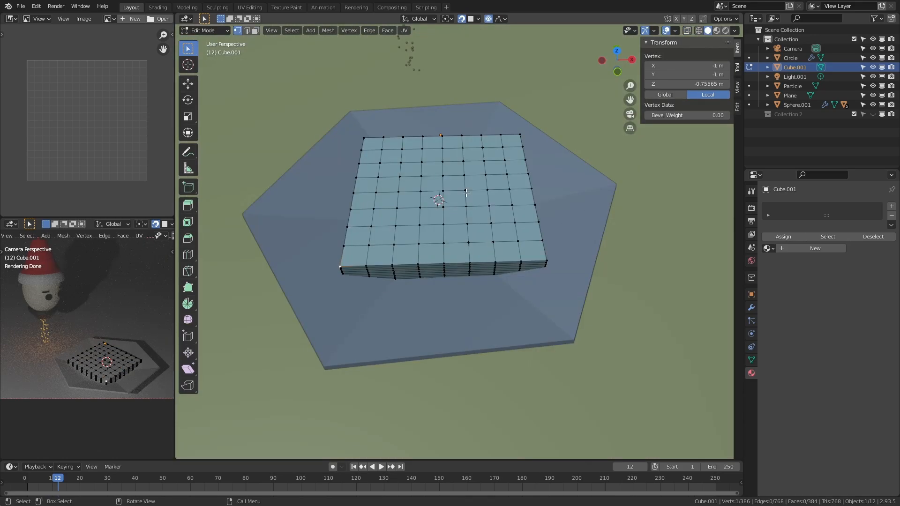
# Delete the whole slab mesh and replace it with a plane subdivided twice.
pyautogui.press('a')
pyautogui.press('x')
pyautogui.click(465, 192)
pyautogui.hotkey('shift', 'a')
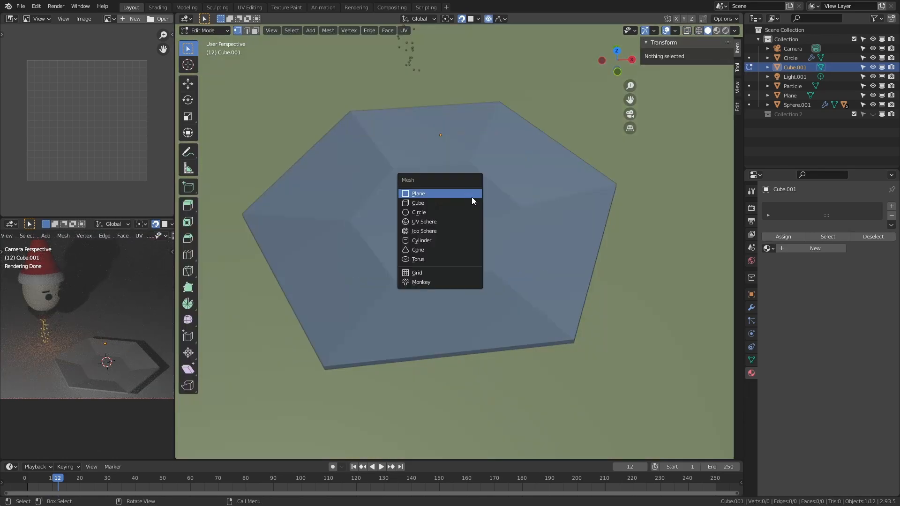
pyautogui.click(466, 193)
pyautogui.rightClick(479, 222)
pyautogui.click(479, 222)
pyautogui.hotkey('shift', 'r')
# Hide the plane's inner vertices and give it a level 1 Subdivision modifier and a Solidify modifier.
pyautogui.press('Tab')
pyautogui.moveTo(479, 222); pyautogui.dragTo(436, 238, button='middle')
pyautogui.hotkey('ctrl', '1')
pyautogui.press('Tab')
pyautogui.hotkey('shift', 'z')
pyautogui.press('h')
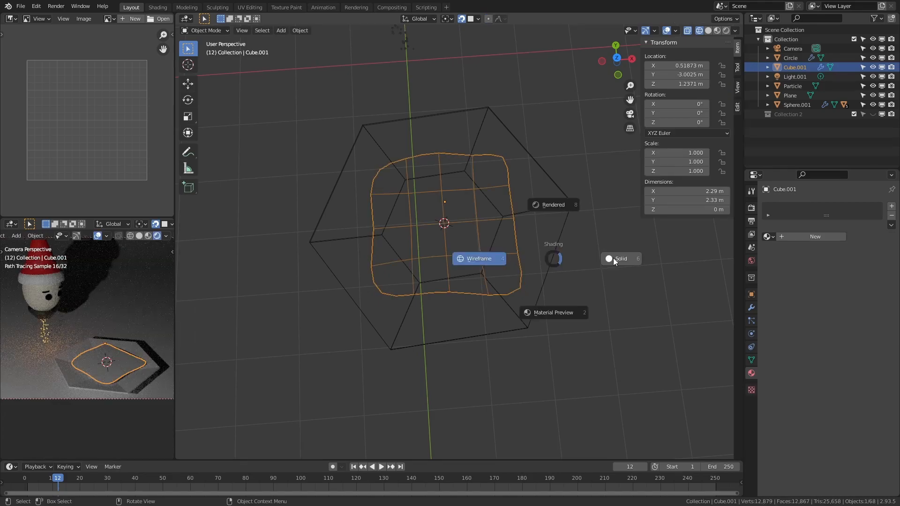
pyautogui.click(613, 257)
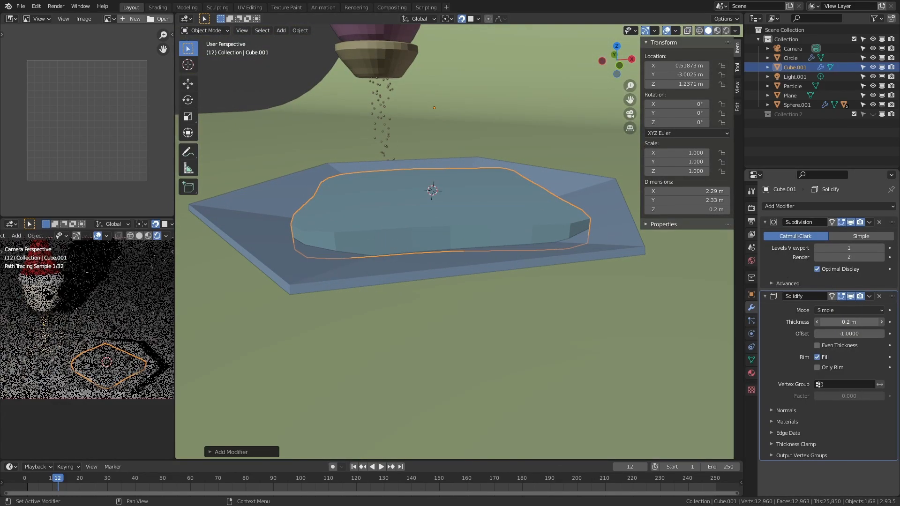
# Reshape the plane's outline into an irregular blob from above with random proportional editing, pulling a left-edge vertex inward.
pyautogui.press('KP_7')
pyautogui.press('Tab')
pyautogui.scroll(3, 562, 304)
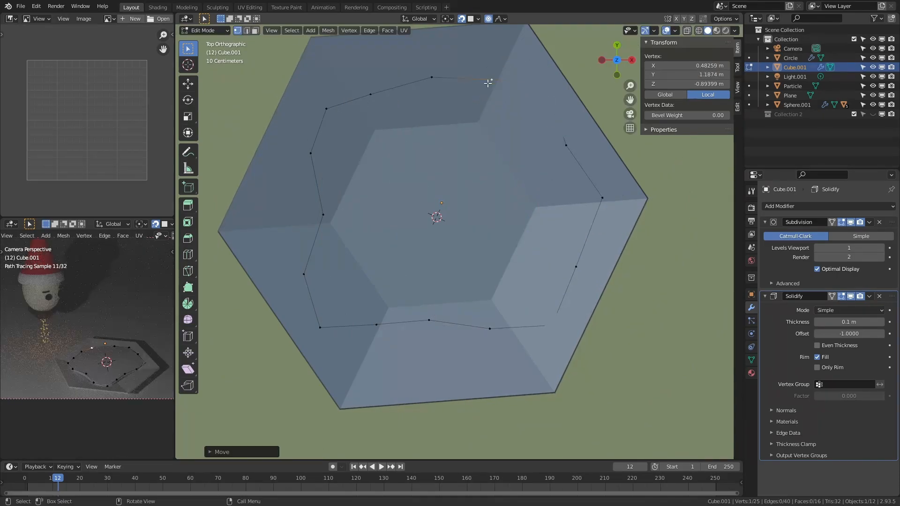
pyautogui.click(570, 112)
pyautogui.click(316, 167)
pyautogui.click(323, 131)
pyautogui.scroll(6, 126, 379)
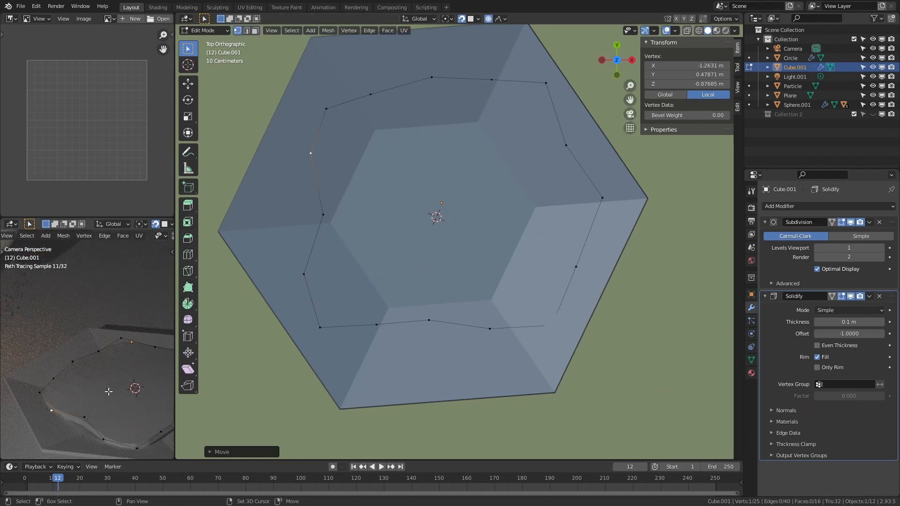
pyautogui.keyDown('shift'); pyautogui.moveTo(131, 387); pyautogui.dragTo(89, 308, button='middle'); pyautogui.keyUp('shift')
pyautogui.click(341, 253)
pyautogui.click(326, 219)
pyautogui.press('g')
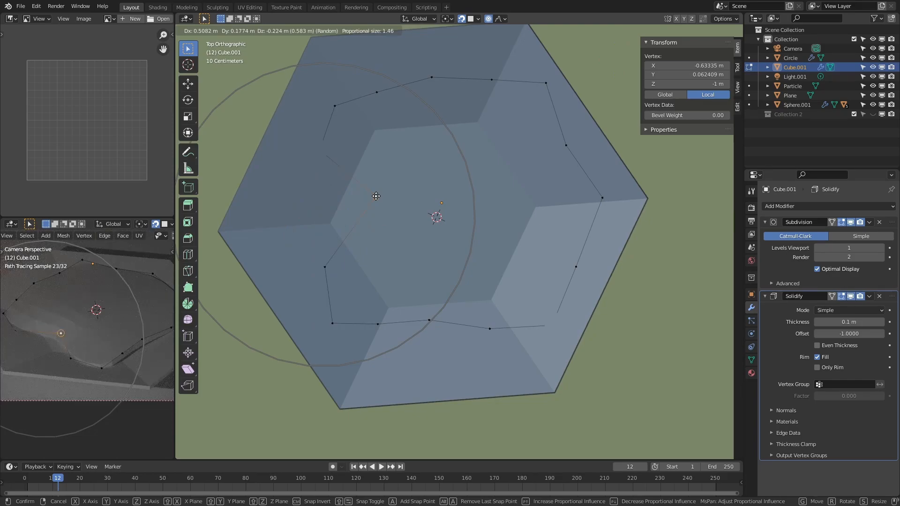
pyautogui.click(376, 196)
# Raise the indented left-edge vertex about 0.17 m along Z, and adjust the height of a far right-edge vertex.
pyautogui.moveTo(355, 209); pyautogui.dragTo(370, 160, button='middle')
pyautogui.press('g')
pyautogui.press('z')
pyautogui.press('g')
pyautogui.press('z')
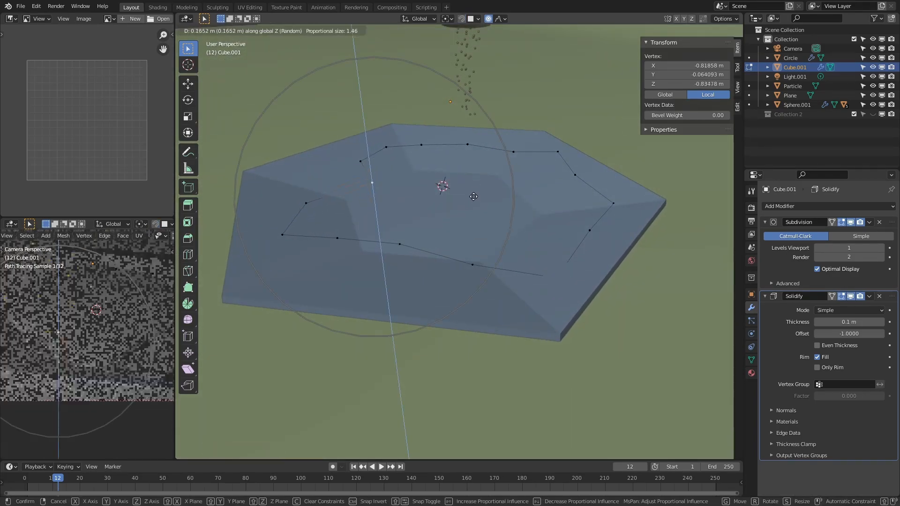
pyautogui.click(470, 195)
pyautogui.click(572, 175)
pyautogui.press('g')
pyautogui.press('z')
pyautogui.click(569, 167)
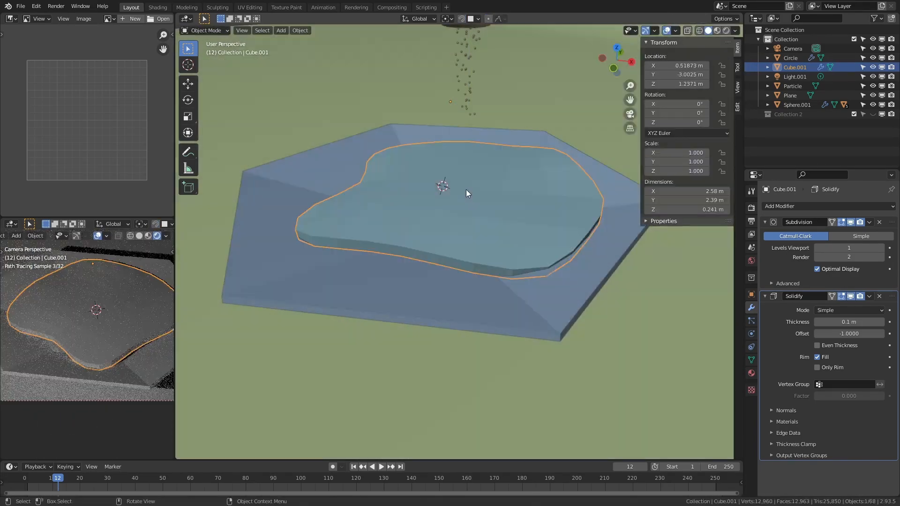
# Reveal the hidden inner vertices and raise the centre of the egg white about 0.13 m along Z.
pyautogui.moveTo(466, 189); pyautogui.dragTo(435, 225, button='middle')
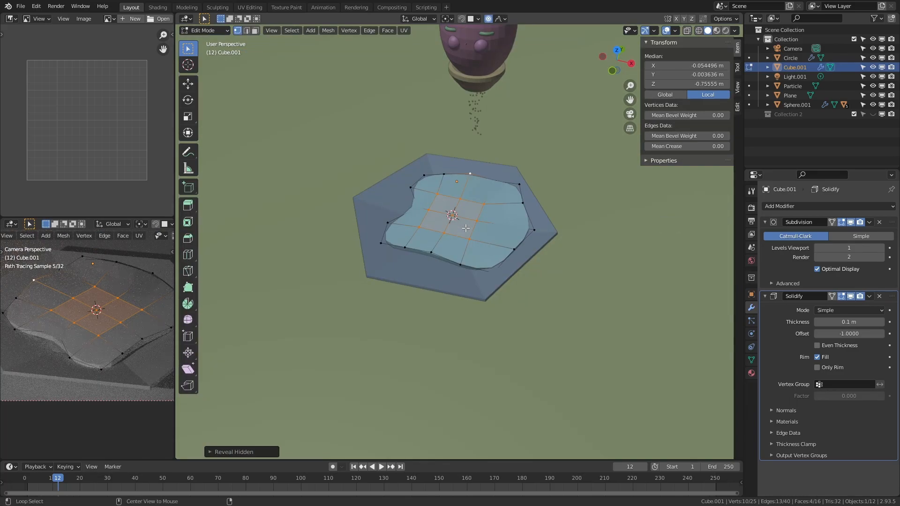
pyautogui.press('g')
pyautogui.press('z')
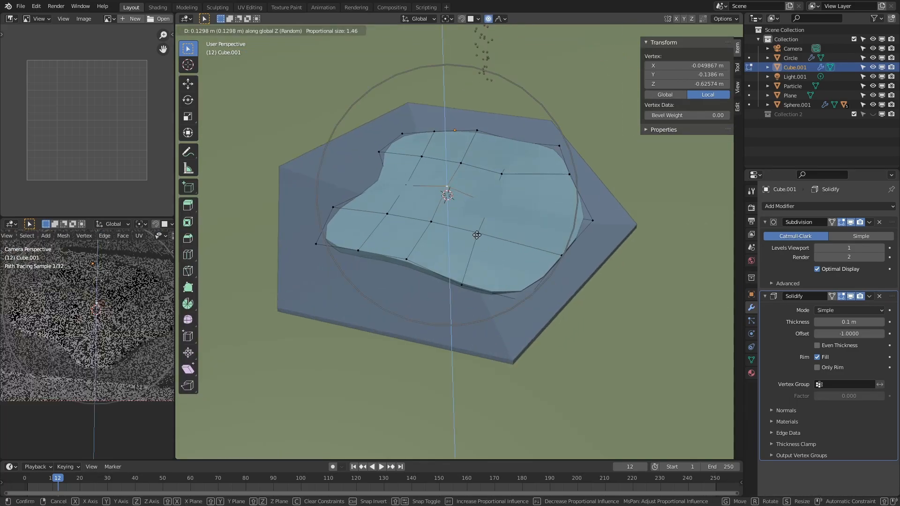
pyautogui.click(478, 227)
pyautogui.click(510, 175)
pyautogui.press('g')
pyautogui.press('Tab')
# Set the egg white's Subdivision levels to 1 for both viewport and render.
pyautogui.moveTo(500, 195); pyautogui.dragTo(362, 225, button='middle')
pyautogui.scroll(-4, 462, 207)
pyautogui.press('KP_0')
pyautogui.scroll(-3, 149, 298)
pyautogui.scroll(1, 446, 260)
pyautogui.click(446, 261)
pyautogui.click(446, 261)
pyautogui.scroll(2, 426, 265)
pyautogui.hotkey('ctrl', '1')
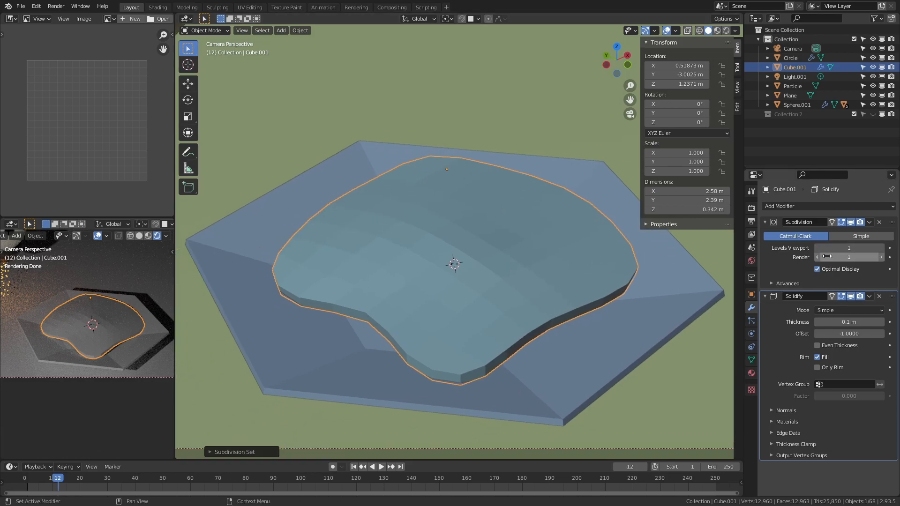
# Reduce the Santa hat's viewport Subdivision level for a lower-poly look.
pyautogui.scroll(-7, 473, 202)
pyautogui.click(361, 137)
pyautogui.click(869, 251)
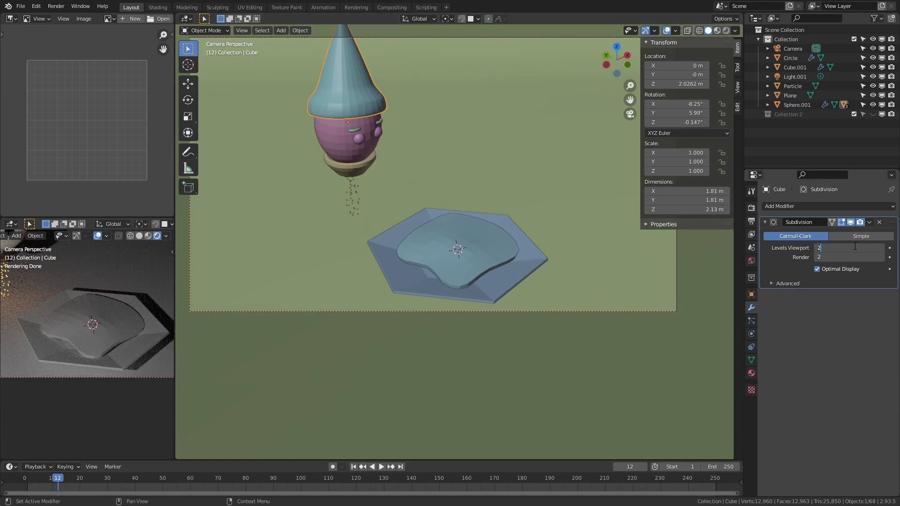
pyautogui.click(323, 169)
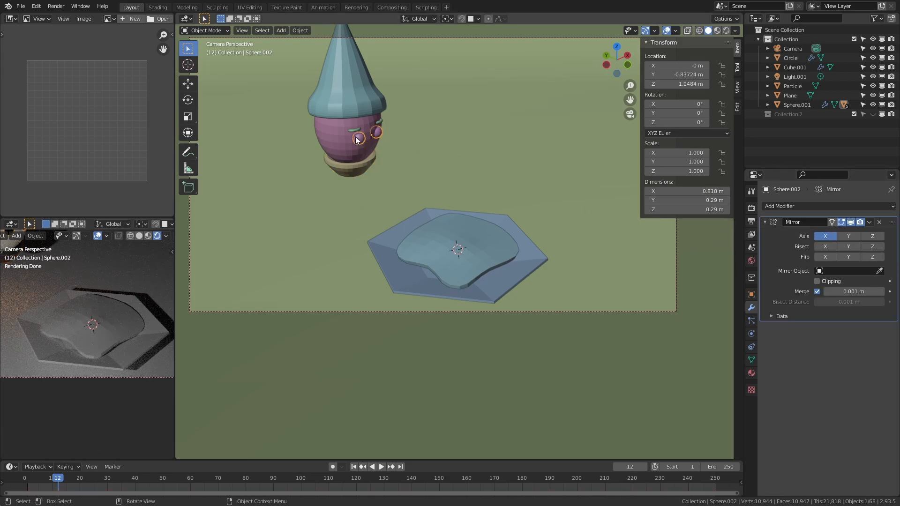
pyautogui.click(437, 297)
# Try to un-subdivide the egg white's mesh and undo it.
pyautogui.click(477, 267)
pyautogui.scroll(8, 516, 274)
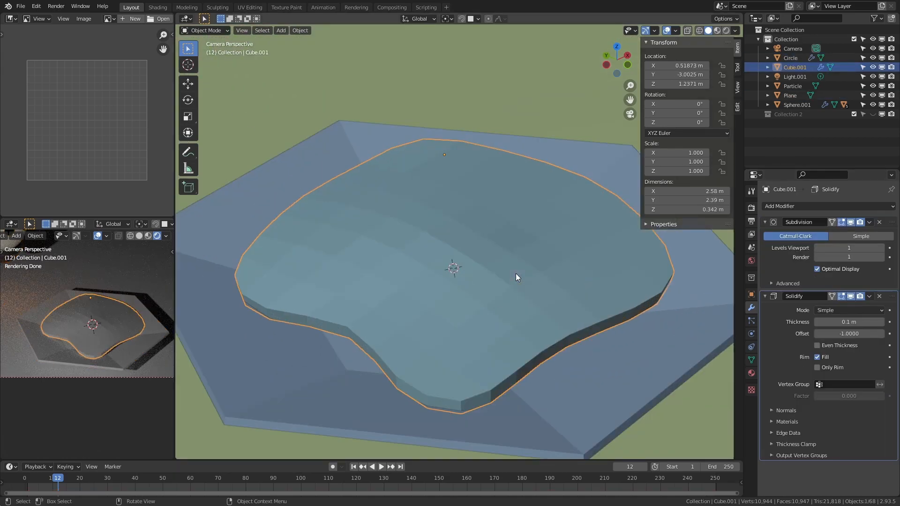
pyautogui.press('Tab')
pyautogui.rightClick(527, 252)
pyautogui.write('unsub')
pyautogui.press('Return')
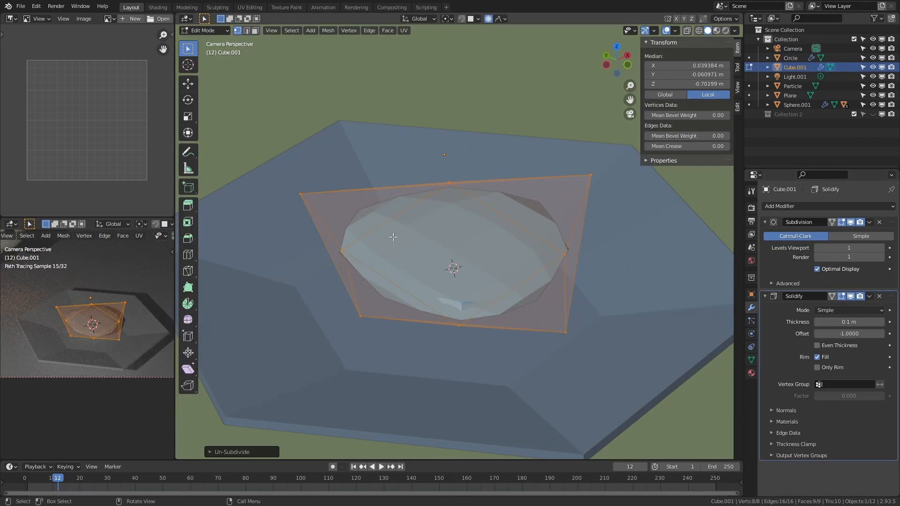
pyautogui.hotkey('ctrl', 'z')
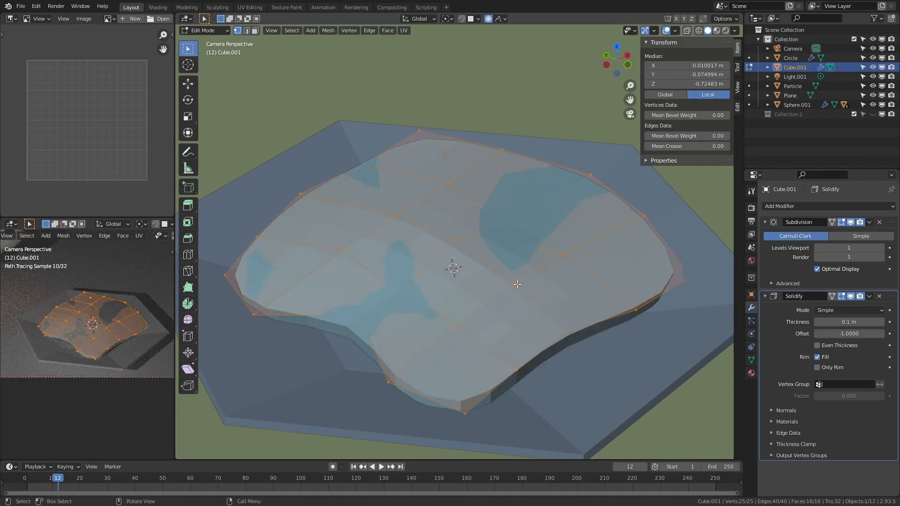
pyautogui.scroll(-4, 481, 277)
pyautogui.keyDown('alt'); pyautogui.keyDown('shift'); pyautogui.click(485, 271); pyautogui.keyUp('shift'); pyautogui.keyUp('alt')
pyautogui.moveTo(484, 277); pyautogui.dragTo(488, 358, button='middle')
pyautogui.press('Tab')
# Place the 3D cursor on the egg white and add a low-poly UV sphere there.
pyautogui.scroll(4, 492, 300)
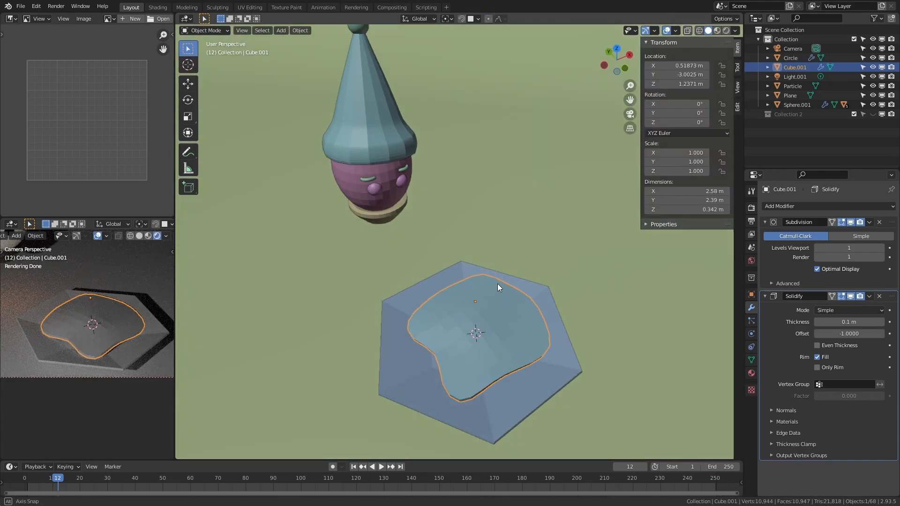
pyautogui.moveTo(492, 291); pyautogui.dragTo(530, 277, button='middle')
pyautogui.scroll(3, 553, 300)
pyautogui.keyDown('shift'); pyautogui.moveTo(558, 304); pyautogui.dragTo(506, 234, button='middle'); pyautogui.keyUp('shift')
pyautogui.keyDown('shift'); pyautogui.moveTo(430, 234); pyautogui.dragTo(426, 232, button='right'); pyautogui.keyUp('shift')
pyautogui.hotkey('shift', 'a')
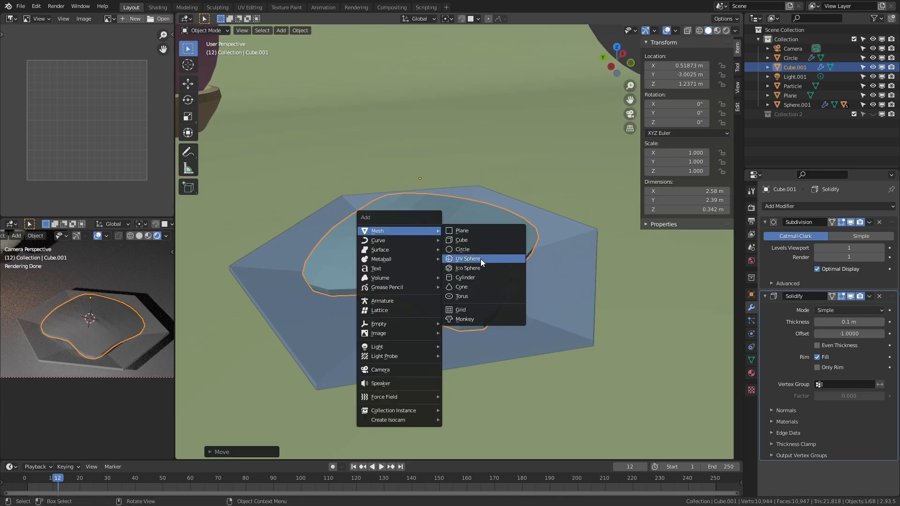
pyautogui.click(469, 259)
pyautogui.press('Tab')
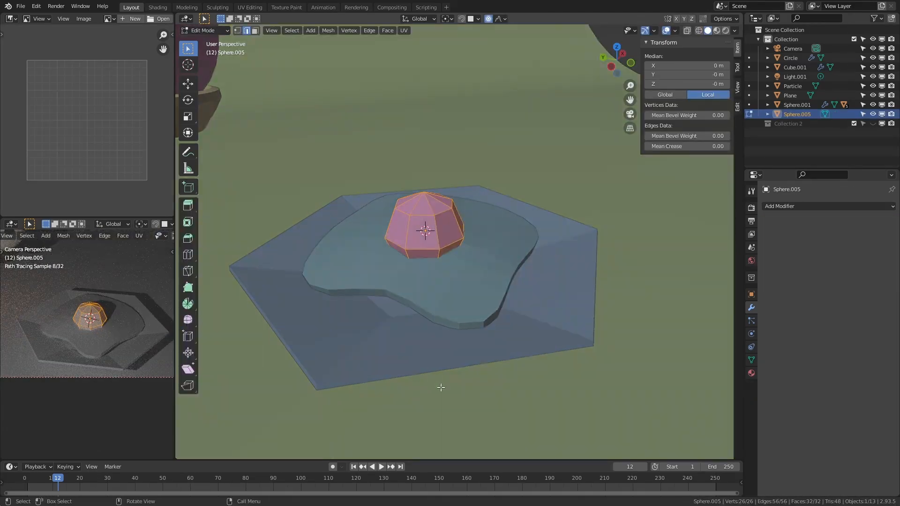
# Flatten the sphere along Z, then position and scale it on the egg white to about 0.97 m wide and 0.54 m tall.
pyautogui.press('s')
pyautogui.press('z')
pyautogui.click(431, 330)
pyautogui.press('Tab')
pyautogui.press('g')
pyautogui.press('z')
pyautogui.click(503, 293)
pyautogui.press('s')
pyautogui.click(508, 298)
# Assign the existing yolk material to the sphere and change its base colour to orange.
pyautogui.click(752, 374)
pyautogui.doubleClick(804, 237)
pyautogui.click(849, 300)
pyautogui.click(769, 237)
pyautogui.click(797, 313)
pyautogui.click(839, 314)
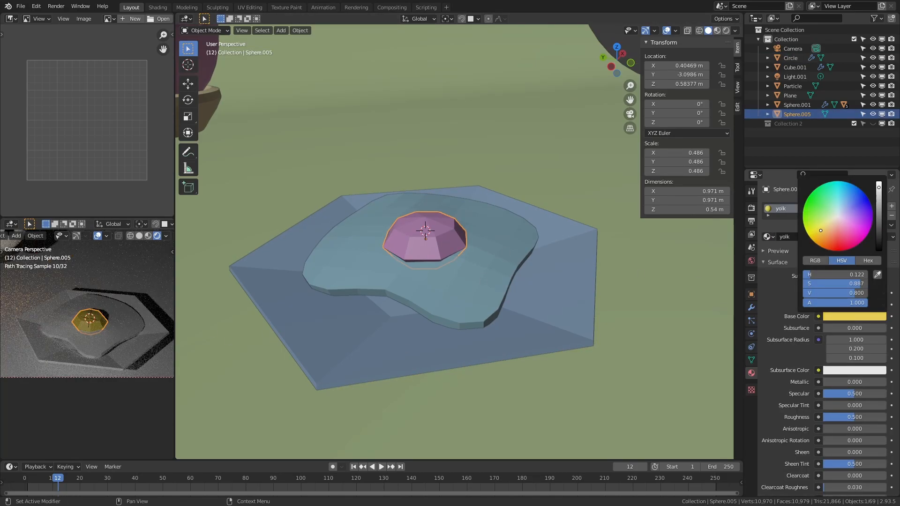
pyautogui.moveTo(830, 228); pyautogui.dragTo(836, 222)
# Add a new material named wHITES to the egg white.
pyautogui.click(503, 281)
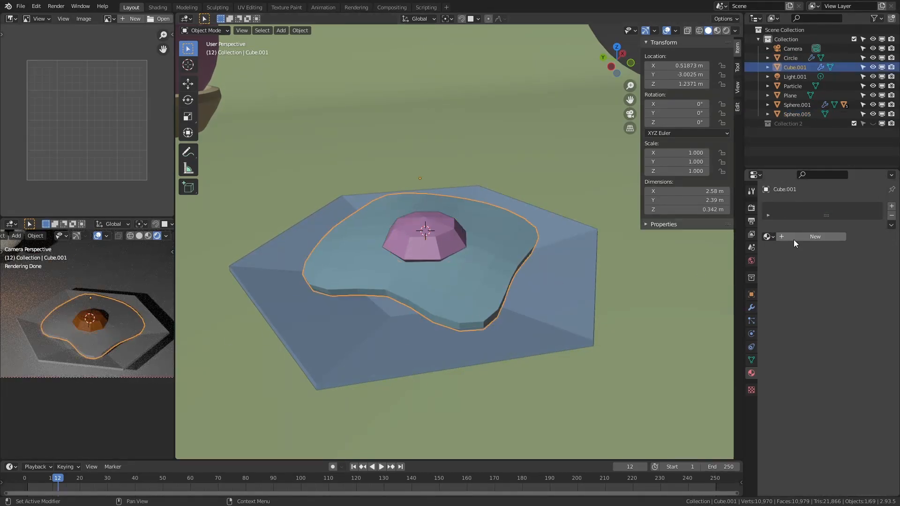
pyautogui.click(793, 239)
pyautogui.click(752, 374)
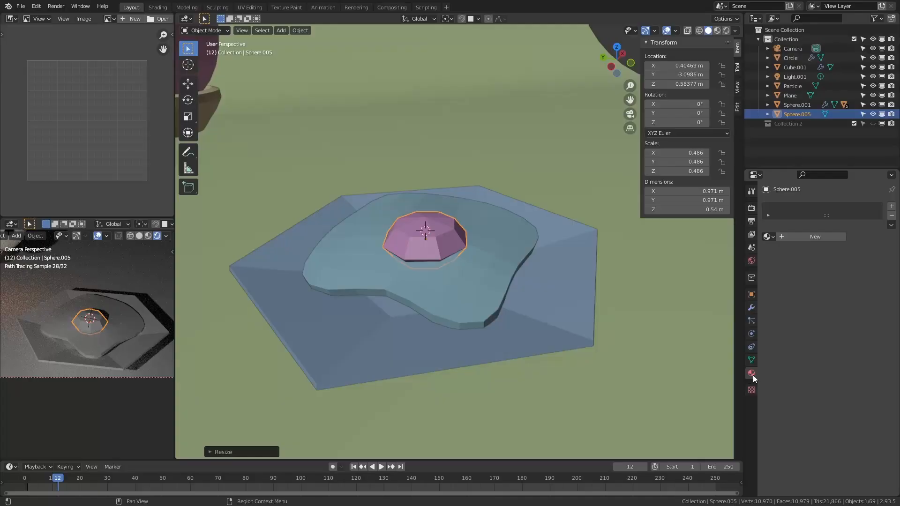
pyautogui.click(799, 236)
pyautogui.doubleClick(799, 237)
pyautogui.click(768, 237)
pyautogui.click(789, 314)
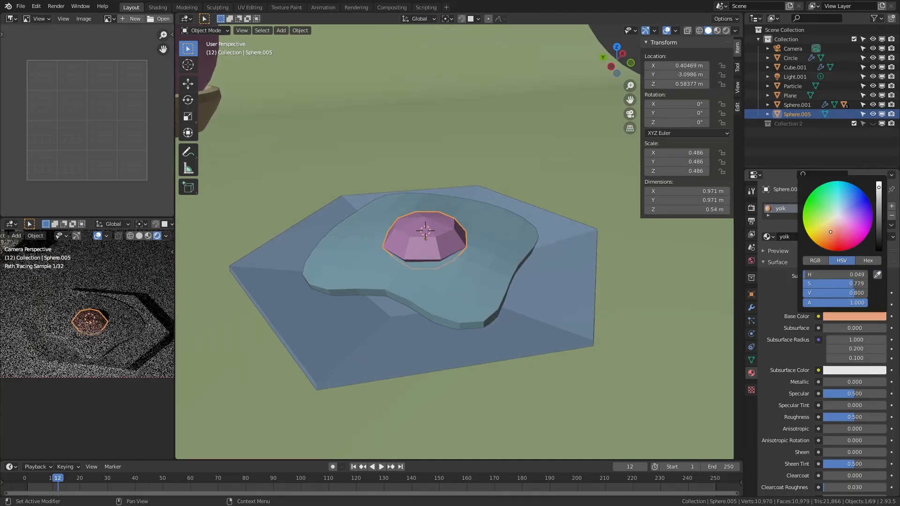
pyautogui.doubleClick(795, 238)
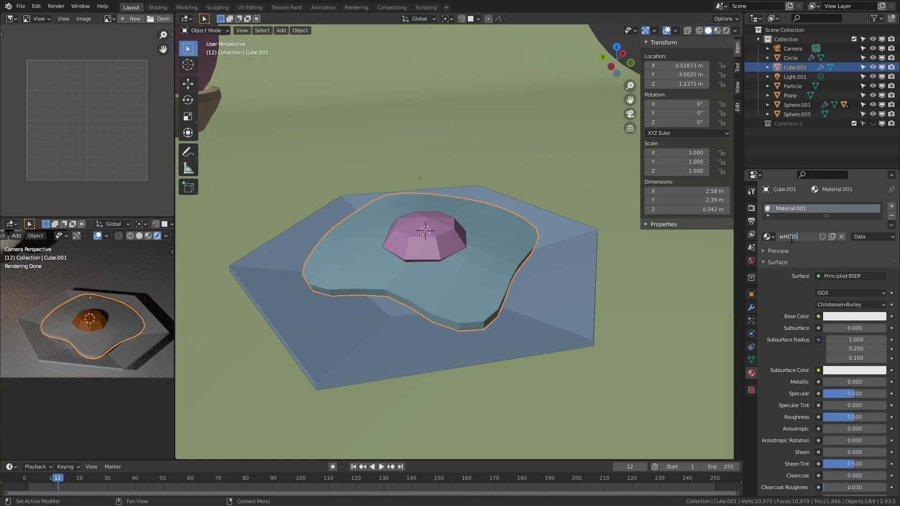
pyautogui.click(839, 316)
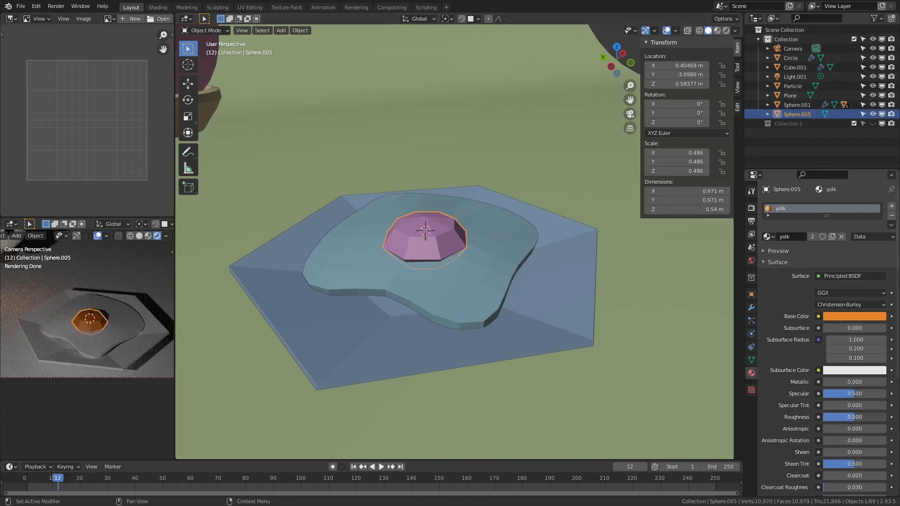
# Add a new material named plate to the hexagonal dish and set its base colour to a very pale green.
pyautogui.click(164, 323)
pyautogui.click(795, 237)
pyautogui.doubleClick(799, 237)
pyautogui.write('plate')
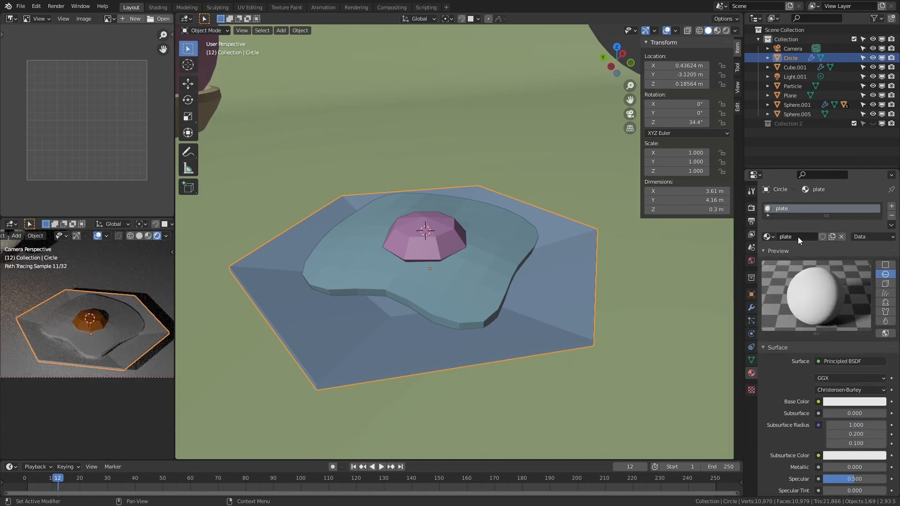
pyautogui.scroll(-5, 799, 240)
pyautogui.click(854, 308)
pyautogui.click(825, 214)
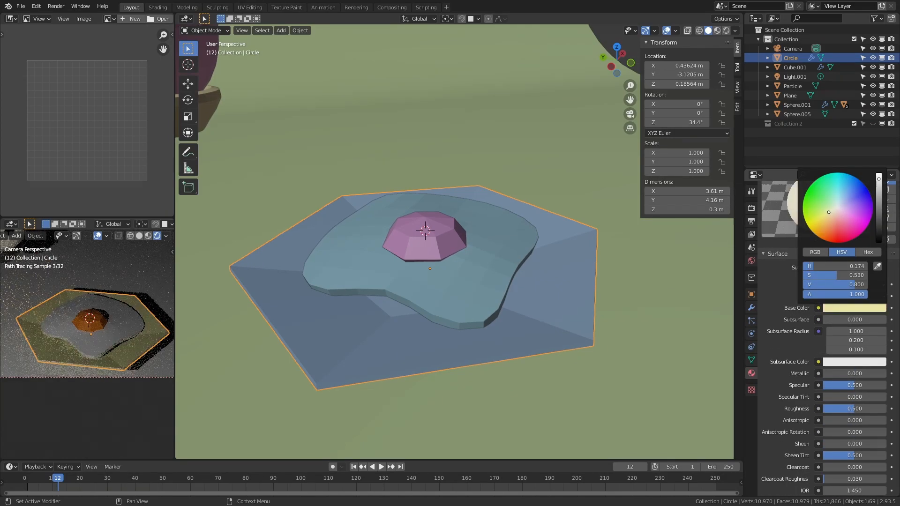
pyautogui.click(843, 206)
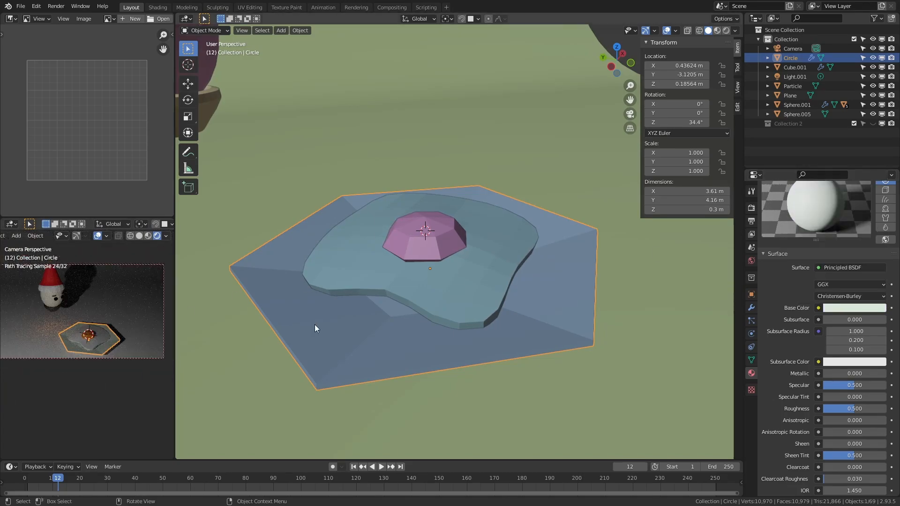
# Try to enlarge the hexagonal plate's outer edge loop about 1.19 times with random proportional falloff.
pyautogui.press('Tab')
pyautogui.scroll(3, 588, 358)
pyautogui.scroll(-4, 564, 261)
pyautogui.hotkey('alt', 'a')
pyautogui.keyDown('alt'); pyautogui.click(566, 263); pyautogui.keyUp('alt')
pyautogui.press('s')
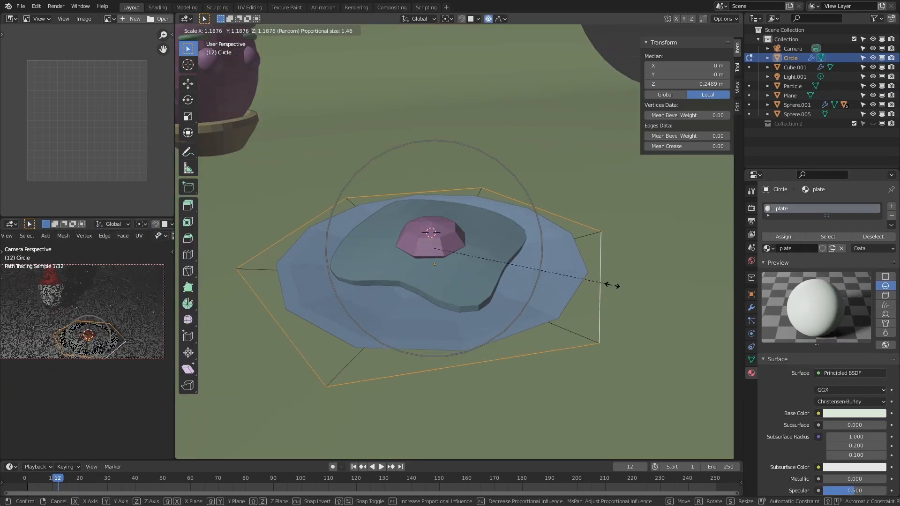
pyautogui.click(621, 294)
pyautogui.press('Tab')
pyautogui.moveTo(571, 306); pyautogui.dragTo(486, 239, button='middle')
# Undo the scaling of the plate's outer edge.
pyautogui.hotkey('ctrl', 'z')
pyautogui.hotkey('ctrl', 'z')
pyautogui.hotkey('ctrl', 'z')
pyautogui.hotkey('ctrl', 'z')
pyautogui.hotkey('ctrl', 'z')
pyautogui.hotkey('ctrl', 'z')
pyautogui.hotkey('ctrl', 'z')
pyautogui.scroll(-3, 409, 343)
pyautogui.hotkey('ctrl', 'z')
pyautogui.hotkey('ctrl', 'z')
pyautogui.hotkey('ctrl', 'z')
# Parent the yolk to the egg white using the Object option.
pyautogui.click(443, 243)
pyautogui.keyDown('shift'); pyautogui.click(472, 235); pyautogui.keyUp('shift')
pyautogui.hotkey('ctrl', 'p')
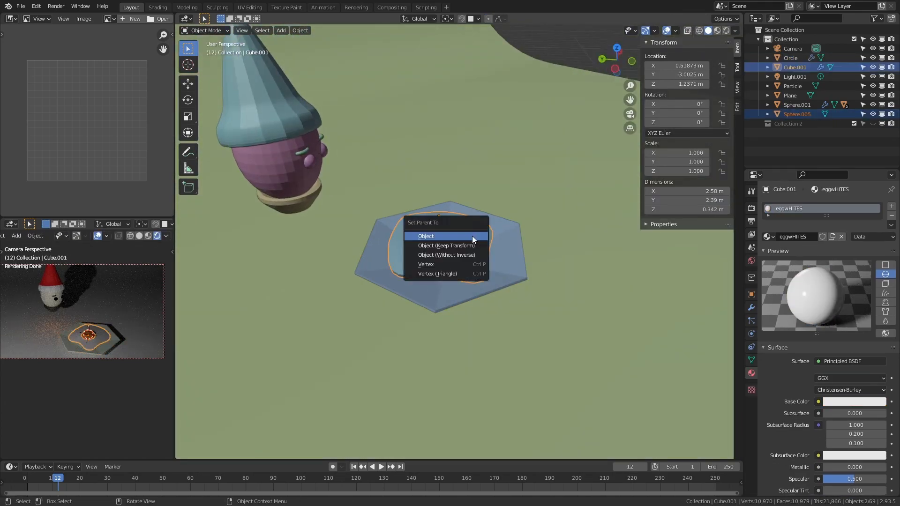
pyautogui.click(471, 235)
# Scale up the egg white with its yolk about 1.24 times and hide the plate.
pyautogui.press('s')
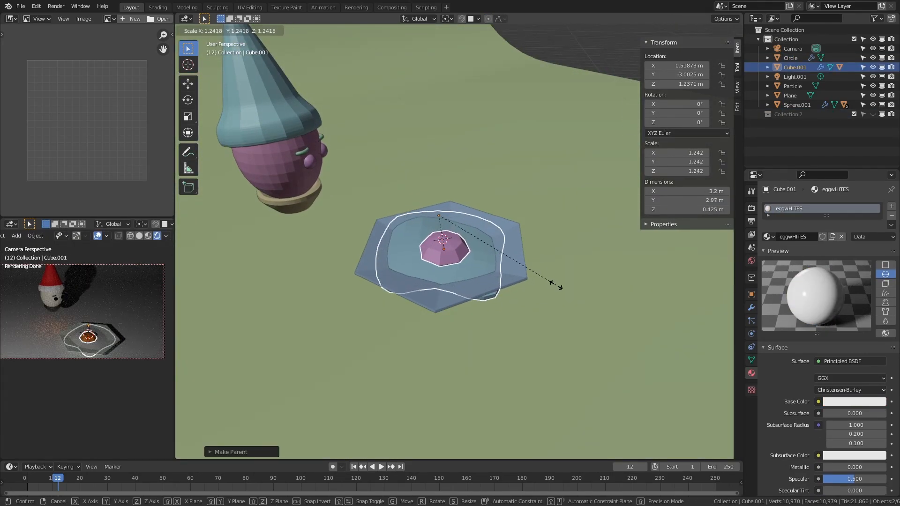
pyautogui.scroll(-3, 338, 231)
pyautogui.click(504, 273)
# Duplicate the character's egg body and place the unrotated copy on the ground at about X 4.91 m, Y -0.99 m, Z 1.04 m.
pyautogui.click(374, 220)
pyautogui.click(369, 208)
pyautogui.press('r')
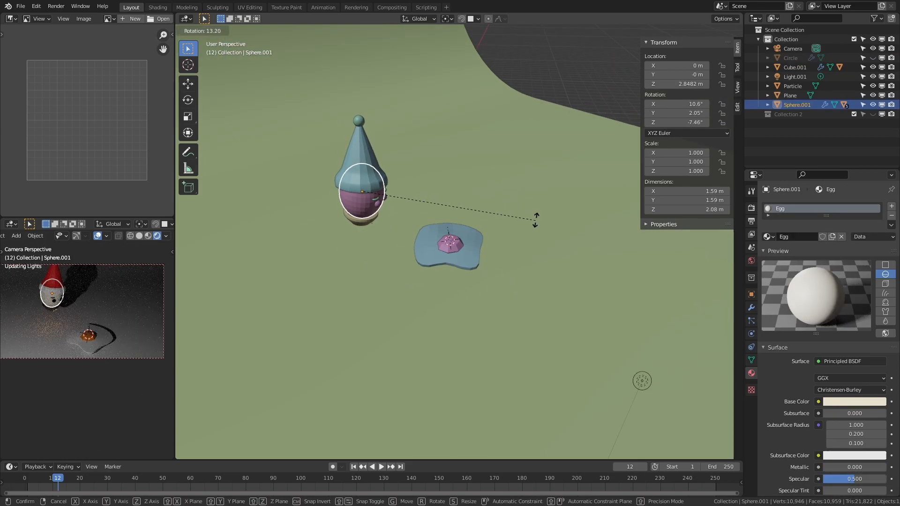
pyautogui.moveTo(399, 207); pyautogui.dragTo(403, 239, button='middle')
pyautogui.hotkey('shift', 'd')
pyautogui.click(504, 240)
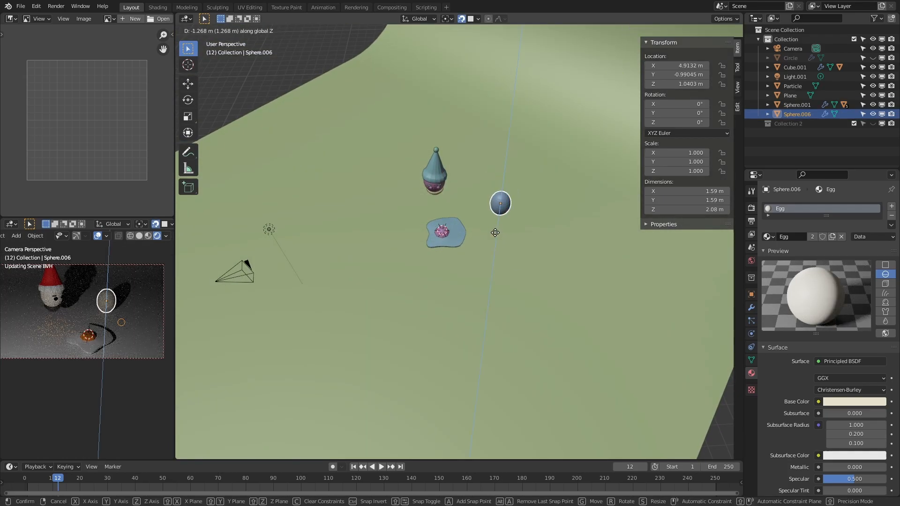
pyautogui.click(495, 233)
# Duplicate the upper half of the egg copy's mesh and separate it into its own object.
pyautogui.moveTo(494, 232); pyautogui.dragTo(585, 197, button='middle')
pyautogui.scroll(6, 296, 207)
pyautogui.press('KP_1')
pyautogui.keyDown('shift'); pyautogui.moveTo(480, 223); pyautogui.dragTo(353, 284, button='middle'); pyautogui.keyUp('shift')
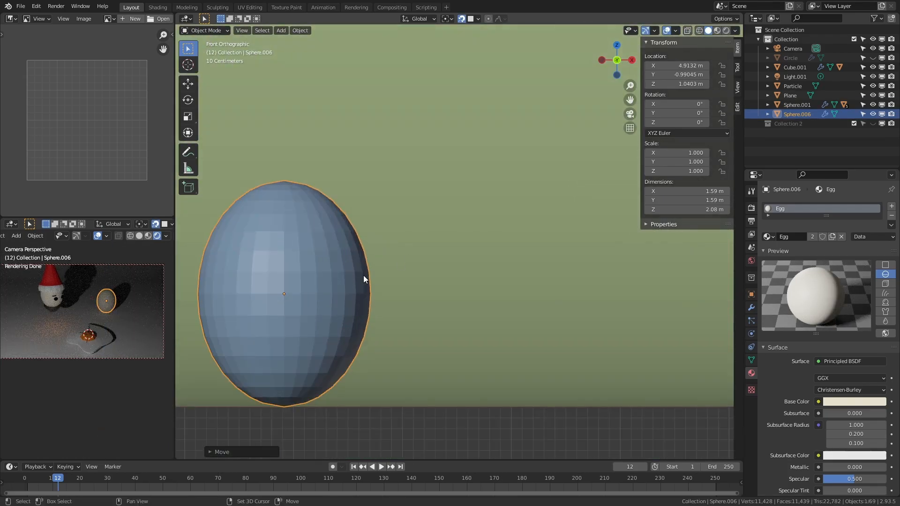
pyautogui.press('Tab')
pyautogui.hotkey('alt', 'a')
pyautogui.hotkey('shift', 'z')
pyautogui.moveTo(304, 119); pyautogui.dragTo(550, 252)
pyautogui.hotkey('shift', 'v')
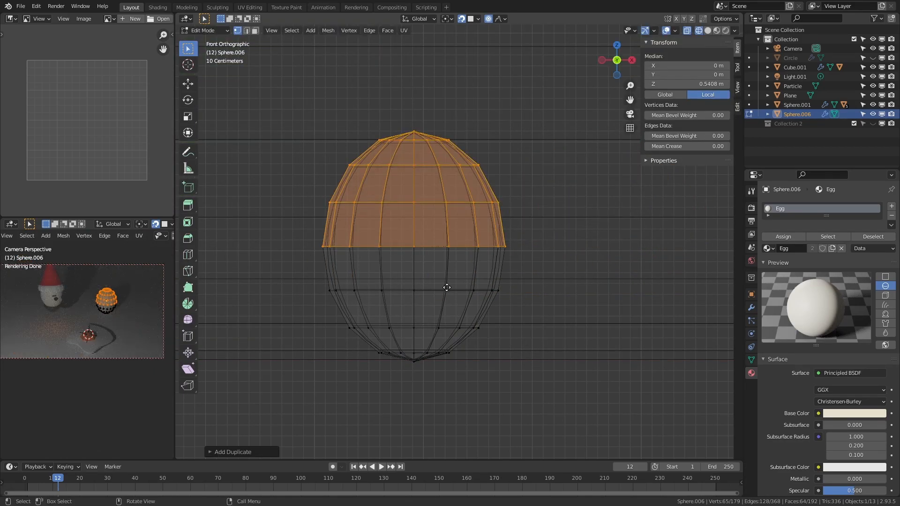
pyautogui.hotkey('shift', 'z')
pyautogui.hotkey('shift', 'd')
pyautogui.press('Escape')
pyautogui.press('p')
pyautogui.click(562, 195)
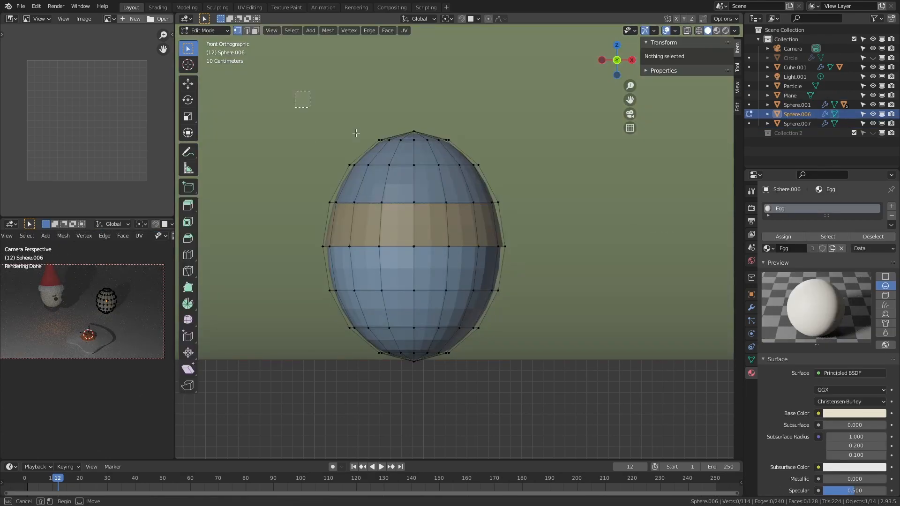
# Delete the upper half of the original egg copy's mesh.
pyautogui.moveTo(295, 95); pyautogui.dragTo(544, 234)
pyautogui.press('x')
pyautogui.click(545, 234)
pyautogui.press('Tab')
pyautogui.press('z')
# Remove the Subdivision modifier from both the lower and upper egg halves.
pyautogui.click(751, 308)
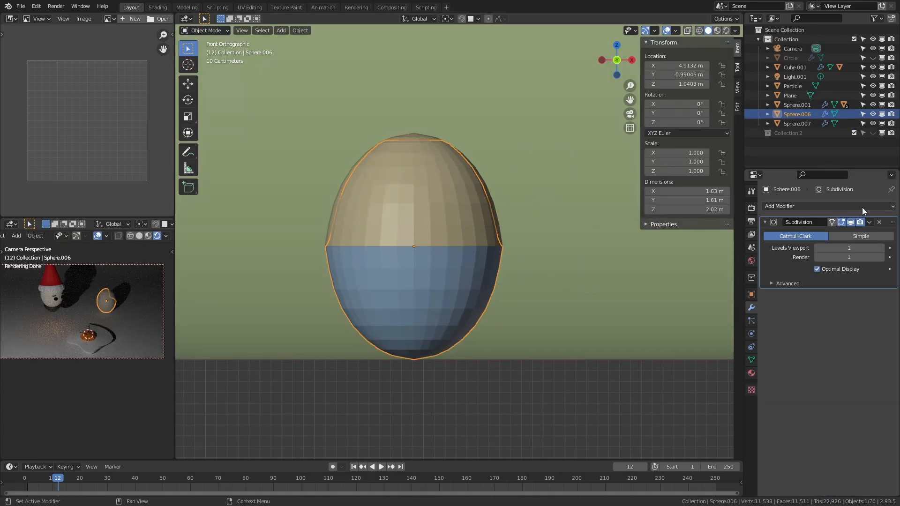
pyautogui.click(884, 221)
pyautogui.click(432, 192)
pyautogui.click(885, 221)
pyautogui.scroll(2, 483, 227)
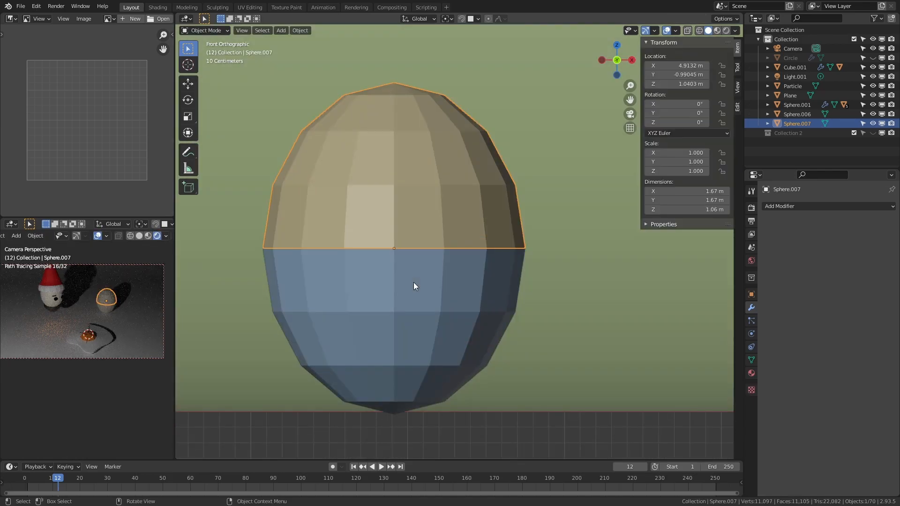
# Undo the modifier removal and the deletion of the egg copy's upper mesh.
pyautogui.scroll(-5, 413, 282)
pyautogui.hotkey('ctrl', '1')
pyautogui.press('c')
pyautogui.press('Escape')
pyautogui.hotkey('ctrl', 'z')
pyautogui.hotkey('ctrl', 'z')
pyautogui.hotkey('ctrl', 'z')
pyautogui.hotkey('ctrl', 'z')
pyautogui.hotkey('ctrl', 'z')
pyautogui.hotkey('ctrl', 'z')
pyautogui.hotkey('ctrl', 'z')
pyautogui.hotkey('ctrl', 'z')
pyautogui.hotkey('ctrl', 'z')
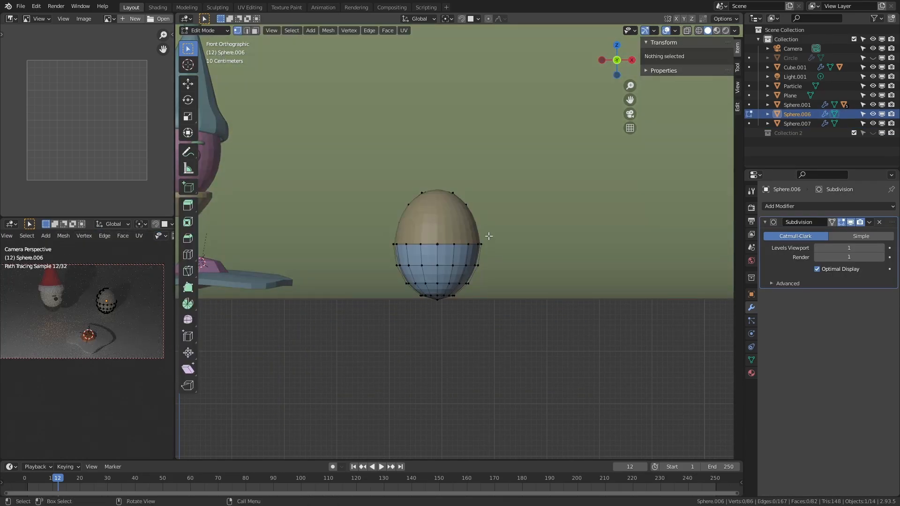
# Delete the separated upper-half object and select the egg copy.
pyautogui.press('Delete')
pyautogui.click(442, 252)
pyautogui.scroll(3, 442, 251)
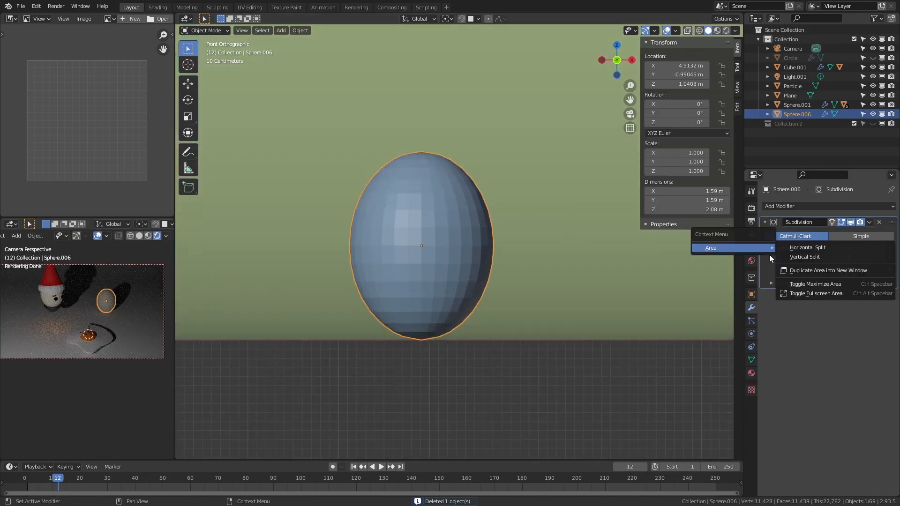
# Apply the egg copy's Subdivision modifier and separate the front of its upper half into a new object.
pyautogui.click(869, 223)
pyautogui.press('Tab')
pyautogui.moveTo(296, 103); pyautogui.dragTo(563, 243)
pyautogui.click(477, 243)
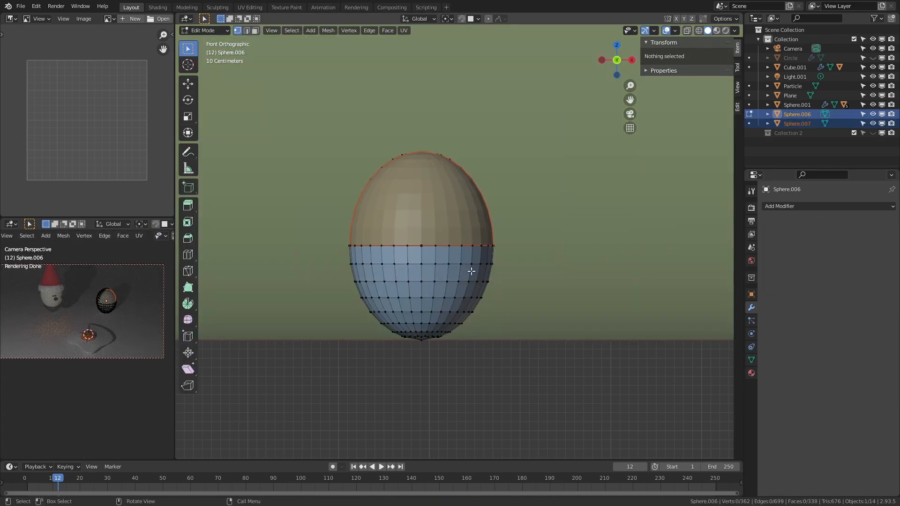
# Delete the remaining upper-half vertices from the original egg copy, leaving the lower shell.
pyautogui.press('Tab')
pyautogui.press('Tab')
pyautogui.hotkey('shift', 'z')
pyautogui.moveTo(325, 129); pyautogui.dragTo(533, 240)
pyautogui.press('x')
pyautogui.click(530, 243)
pyautogui.press('Tab')
pyautogui.hotkey('shift', 'z')
# Hide the separated upper shell's vertices above its bottom edge.
pyautogui.click(449, 229)
pyautogui.click(450, 229)
pyautogui.scroll(-5, 567, 228)
pyautogui.scroll(6, 438, 256)
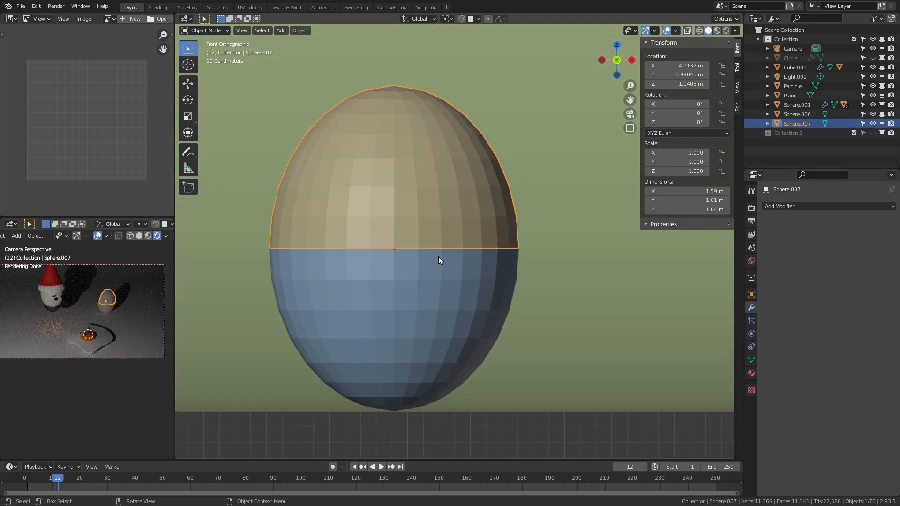
pyautogui.scroll(-4, 439, 259)
pyautogui.scroll(6, 460, 314)
pyautogui.press('Tab')
pyautogui.moveTo(539, 70); pyautogui.dragTo(266, 238)
pyautogui.press('h')
pyautogui.hotkey('shift', 'z')
pyautogui.moveTo(246, 27); pyautogui.dragTo(542, 201)
pyautogui.press('h')
# Raise a bottom-edge vertex of the upper shell about 0.17 m along Z with random proportional falloff to make the edge jagged.
pyautogui.press('o')
pyautogui.press('g')
pyautogui.press('z')
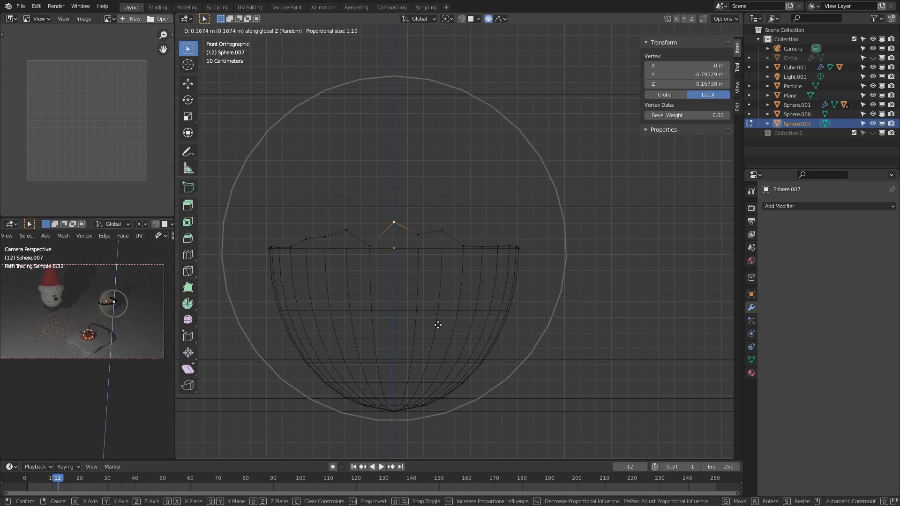
pyautogui.click(438, 324)
pyautogui.hotkey('shift', 'z')
pyautogui.press('Tab')
# Hide the lower shell's vertices below its top rim.
pyautogui.click(444, 300)
pyautogui.press('Tab')
pyautogui.click(395, 253)
pyautogui.hotkey('shift', 'z')
pyautogui.moveTo(246, 265); pyautogui.dragTo(568, 413)
pyautogui.press('h')
# Lower a rim vertex of the lower shell along Z with random proportional falloff to make the broken edge jagged.
pyautogui.press('g')
pyautogui.press('z')
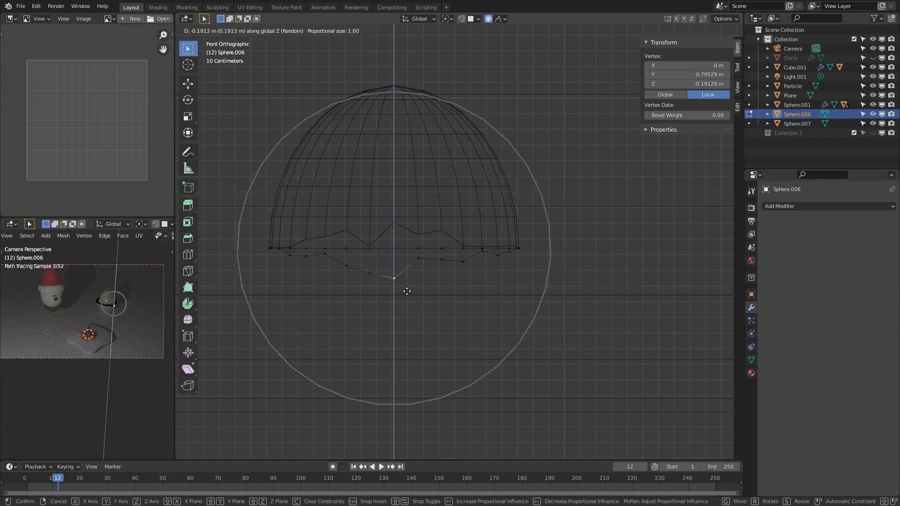
pyautogui.click(411, 271)
pyautogui.hotkey('shift', 'z')
pyautogui.press('Tab')
# Reveal the hidden geometry of the upper shell piece.
pyautogui.scroll(-6, 478, 279)
pyautogui.moveTo(480, 279); pyautogui.dragTo(528, 311, button='middle')
pyautogui.scroll(-4, 528, 311)
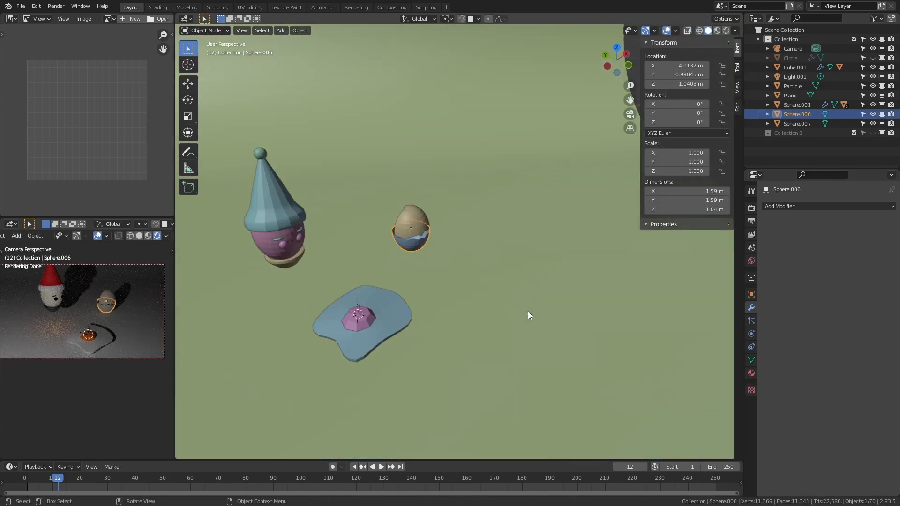
pyautogui.press('KP_7')
pyautogui.scroll(3, 506, 199)
pyautogui.click(426, 217)
pyautogui.hotkey('alt', 'h')
pyautogui.moveTo(427, 217); pyautogui.dragTo(445, 298, button='middle')
pyautogui.hotkey('ctrl', 'z')
pyautogui.click(392, 209)
pyautogui.press('Tab')
pyautogui.hotkey('alt', 'h')
pyautogui.press('Tab')
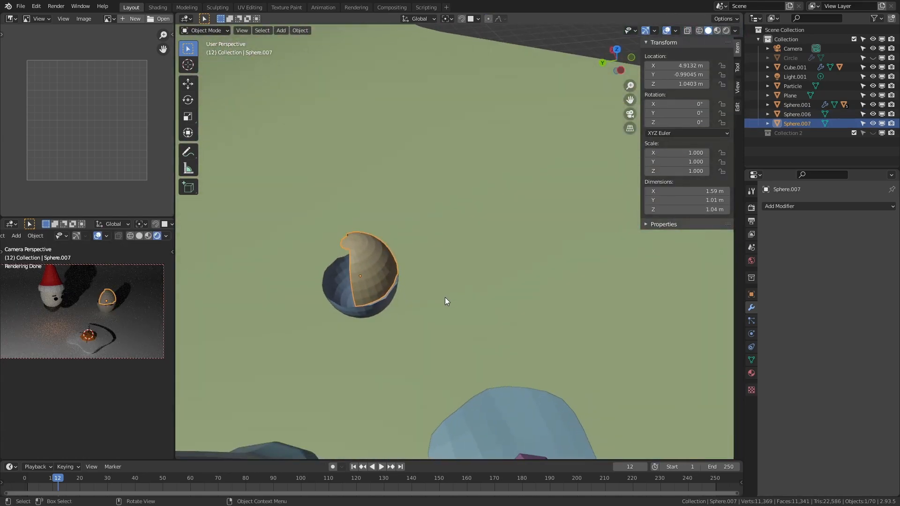
# Delete the upper shell piece and move the jagged lower shell to about X 3.69 m, Y -4.01 m.
pyautogui.press('Delete')
pyautogui.click(378, 305)
pyautogui.moveTo(379, 304); pyautogui.dragTo(487, 291, button='middle')
pyautogui.scroll(-3, 487, 291)
pyautogui.press('KP_7')
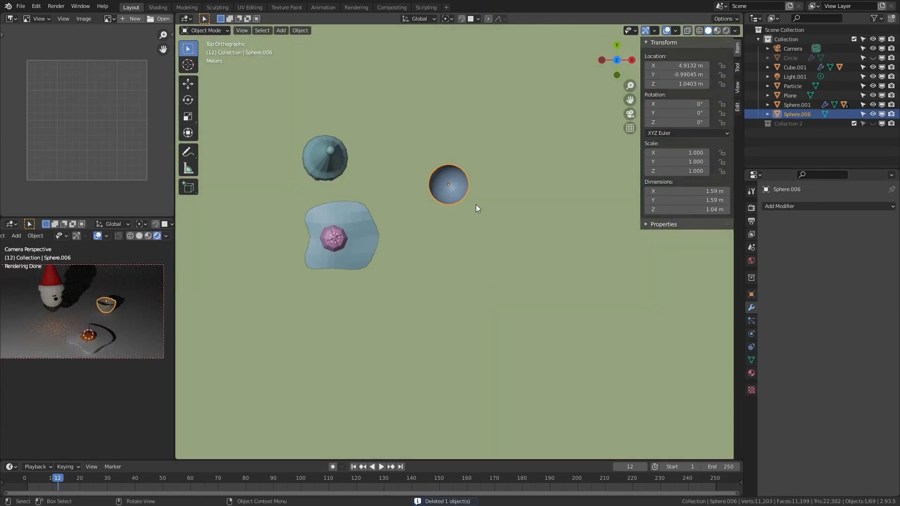
pyautogui.press('g')
pyautogui.click(426, 365)
pyautogui.moveTo(417, 328); pyautogui.dragTo(565, 282, button='middle')
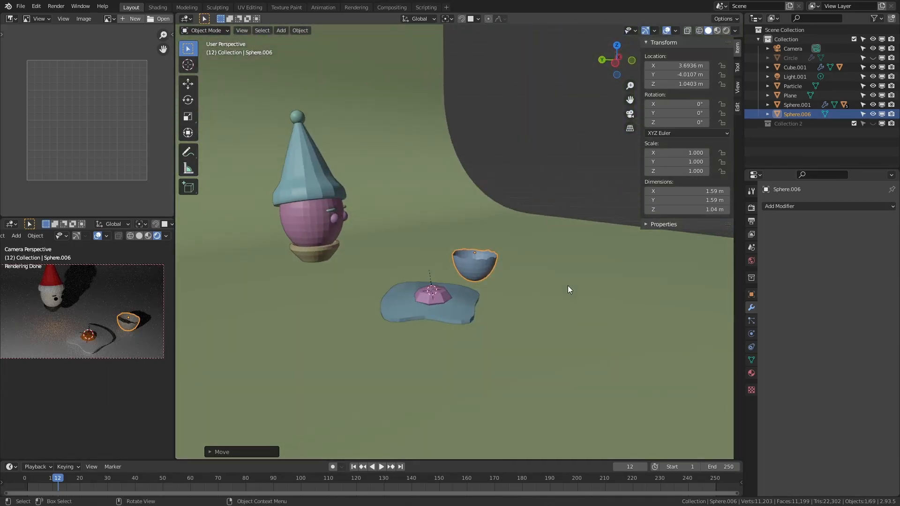
pyautogui.hotkey('shift', 'd')
pyautogui.click(498, 278)
pyautogui.scroll(-3, 512, 277)
pyautogui.scroll(4, 544, 240)
pyautogui.press('KP_1')
pyautogui.press('x')
pyautogui.click(535, 227)
# Duplicate the jagged shell and place the copy beside it at about X 5.82 m, Z 1.07 m.
pyautogui.click(406, 264)
pyautogui.hotkey('shift', 'd')
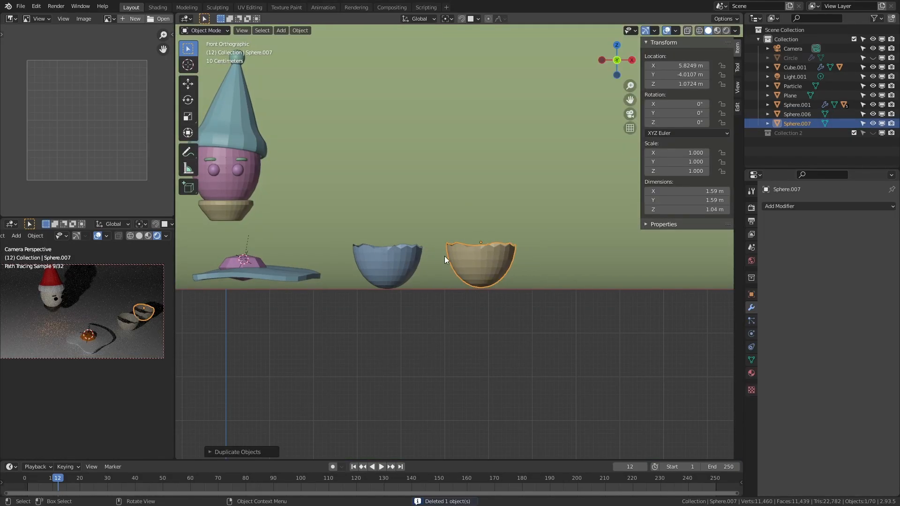
# Tilt the original shell about -42° around Y, lower it to about Z 0.93 m on the ground, and rotate it further.
pyautogui.click(406, 263)
pyautogui.keyDown('shift'); pyautogui.moveTo(487, 246); pyautogui.dragTo(544, 225, button='middle'); pyautogui.keyUp('shift')
pyautogui.scroll(6, 543, 224)
pyautogui.press('r')
pyautogui.click(448, 173)
pyautogui.press('g')
pyautogui.press('z')
pyautogui.click(453, 218)
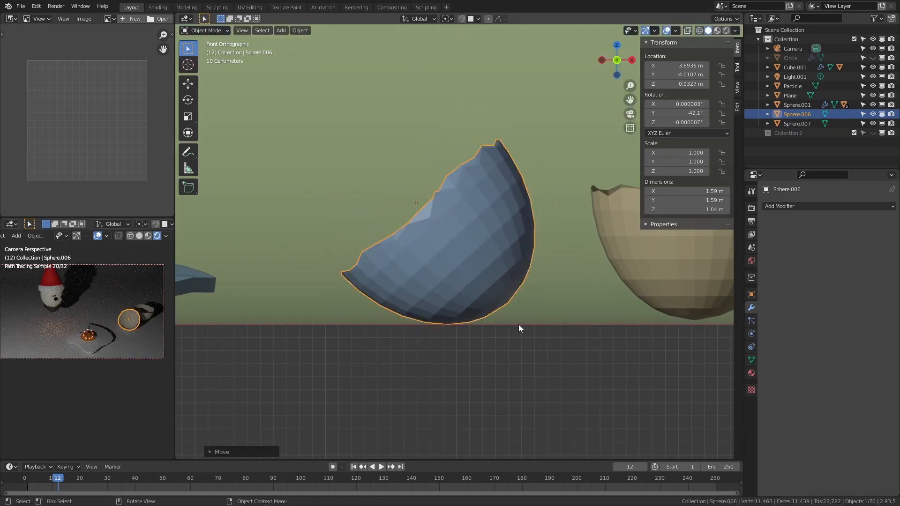
pyautogui.press('r')
pyautogui.click(638, 366)
# Move the duplicate shell behind the tilted one, to about X 3.02 m, Y -2.24 m.
pyautogui.click(699, 298)
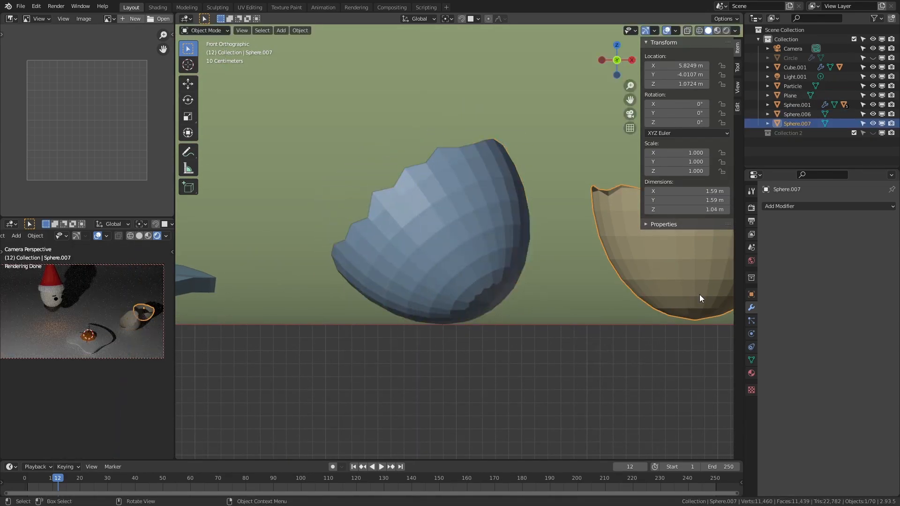
pyautogui.press('g')
pyautogui.click(345, 301)
pyautogui.press('KP_7')
pyautogui.press('g')
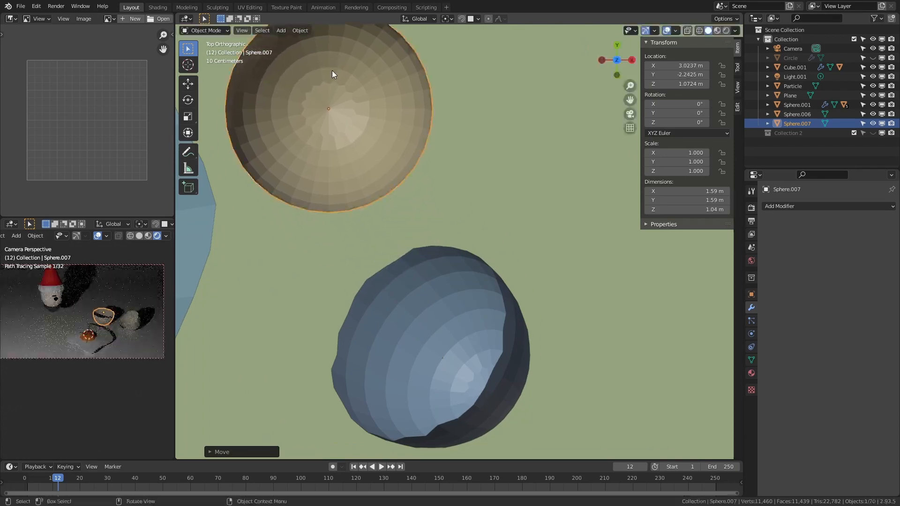
# Tilt the duplicate eggshell about 40.6° around X and lower it to about Z 0.94 m.
pyautogui.click(332, 70)
pyautogui.press('KP_3')
pyautogui.press('r')
pyautogui.click(492, 243)
pyautogui.press('g')
pyautogui.press('z')
pyautogui.click(502, 261)
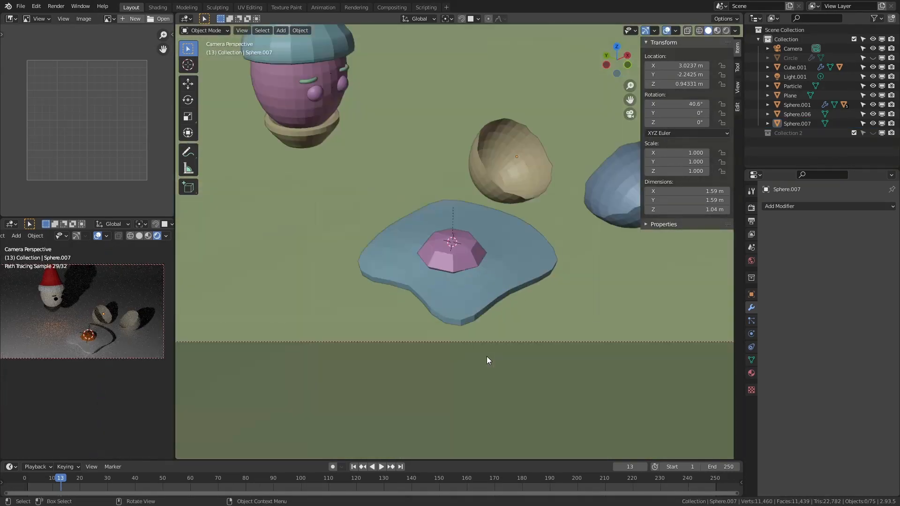
# Lower the fried egg white about 0.19 m along Z, to about Z 1.05 m.
pyautogui.press('KP_0')
pyautogui.click(539, 221)
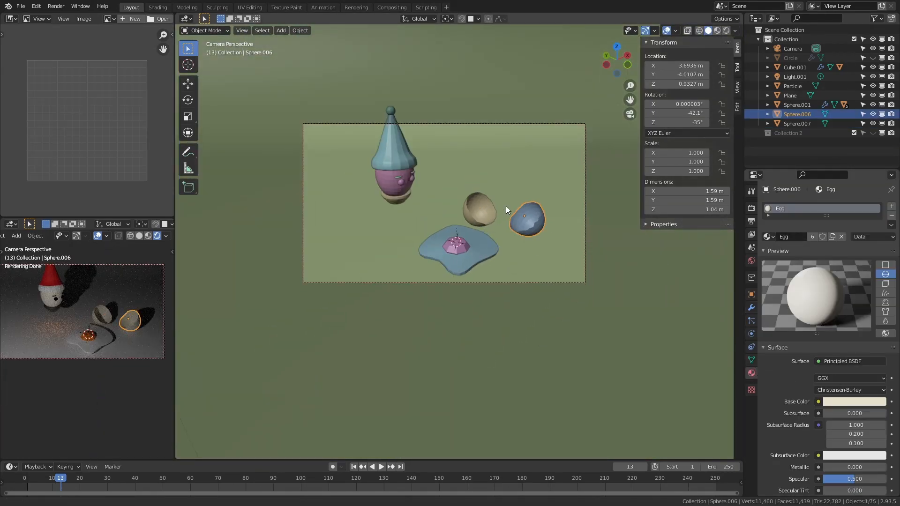
pyautogui.keyDown('shift'); pyautogui.moveTo(505, 206); pyautogui.dragTo(500, 230, button='middle'); pyautogui.keyUp('shift')
pyautogui.click(398, 226)
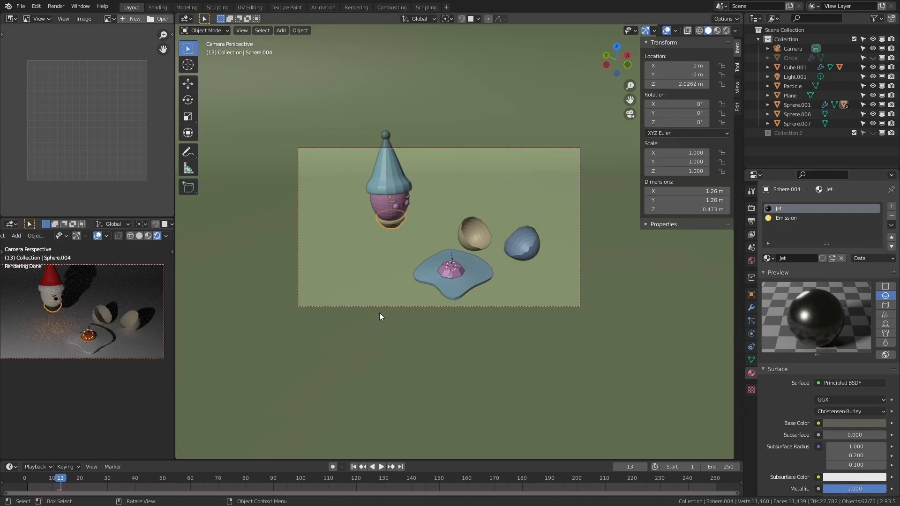
pyautogui.scroll(2, 117, 318)
pyautogui.keyDown('shift'); pyautogui.moveTo(117, 317); pyautogui.dragTo(93, 338, button='middle'); pyautogui.keyUp('shift')
pyautogui.click(73, 362)
pyautogui.click(752, 308)
pyautogui.scroll(5, 64, 390)
pyautogui.keyDown('shift'); pyautogui.moveTo(589, 253); pyautogui.dragTo(615, 205, button='middle'); pyautogui.keyUp('shift')
pyautogui.press('g')
pyautogui.press('z')
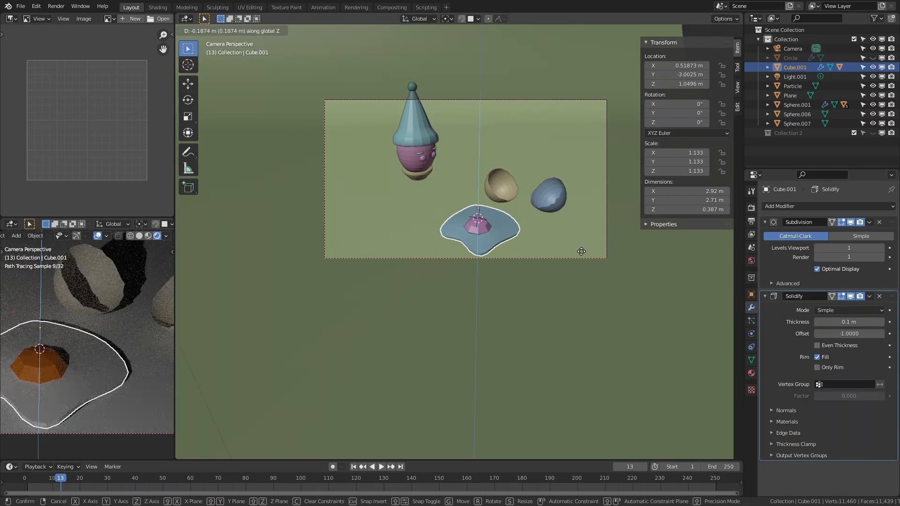
pyautogui.click(581, 252)
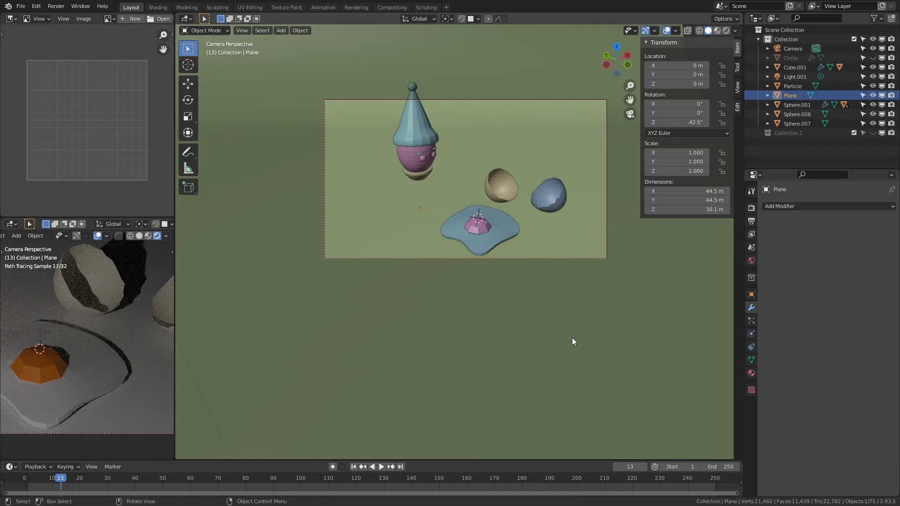
# Give both eggshell halves a Solidify modifier with a thickness of 0.05 m.
pyautogui.hotkey('ctrl', '1')
pyautogui.click(501, 189)
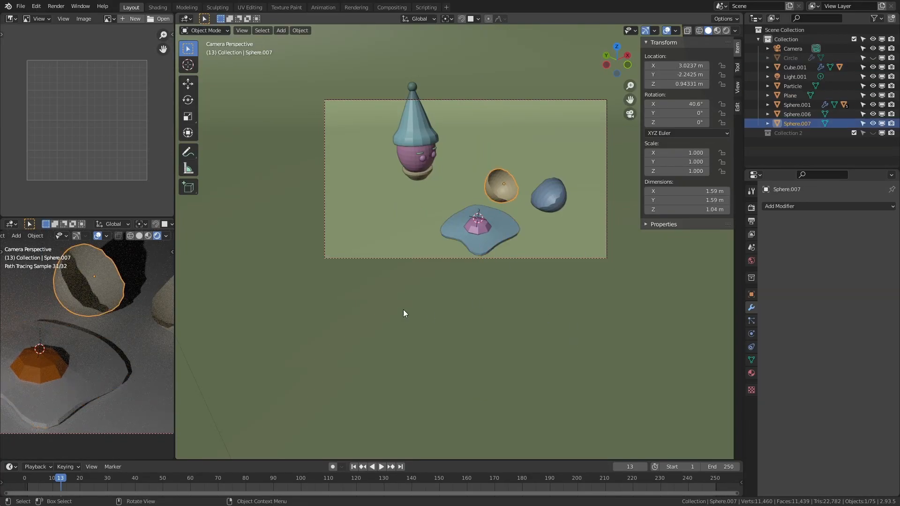
pyautogui.scroll(-2, 429, 310)
pyautogui.press('q')
pyautogui.click(496, 195)
pyautogui.click(526, 218)
pyautogui.press('q')
pyautogui.click(526, 218)
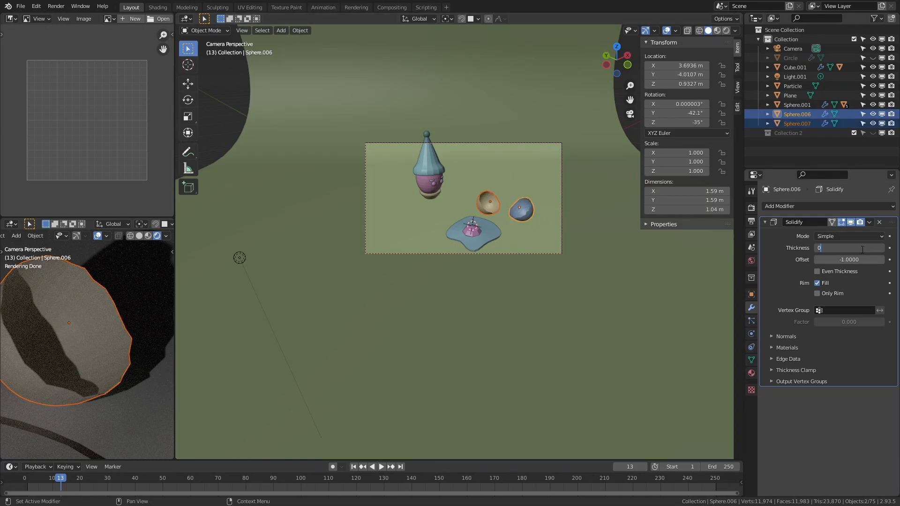
pyautogui.press('Return')
# Join the two eggshell halves into one object.
pyautogui.scroll(-4, 151, 349)
pyautogui.keyDown('shift'); pyautogui.moveTo(151, 349); pyautogui.dragTo(96, 337, button='middle'); pyautogui.keyUp('shift')
pyautogui.scroll(4, 131, 374)
pyautogui.scroll(-4, 113, 366)
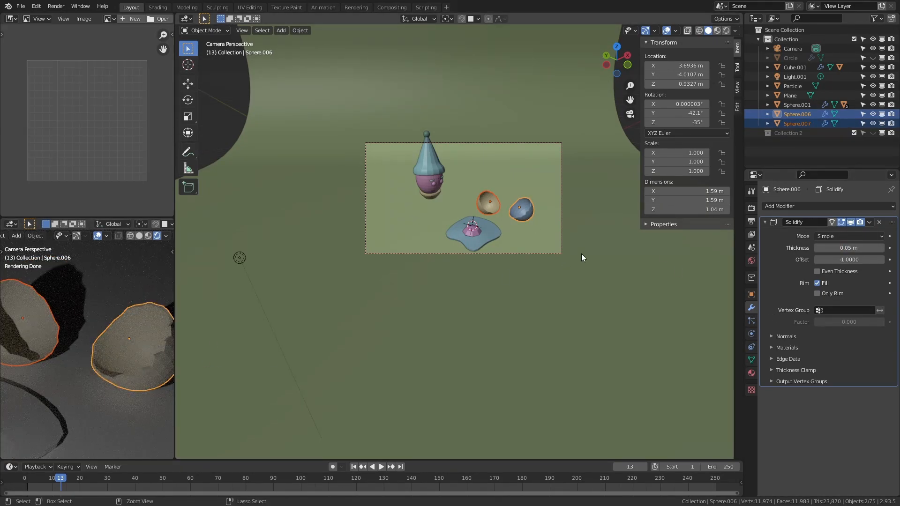
pyautogui.hotkey('ctrl', 'j')
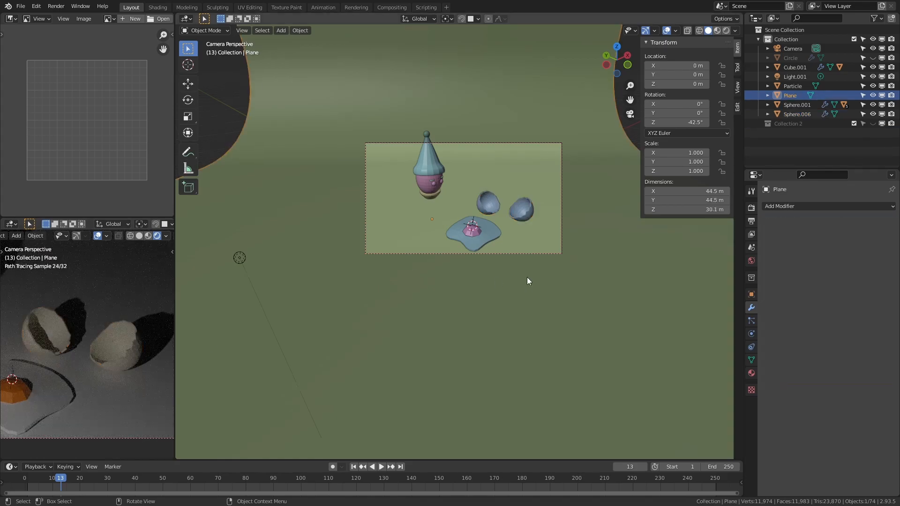
pyautogui.scroll(4, 526, 287)
pyautogui.scroll(5, 124, 357)
pyautogui.click(850, 248)
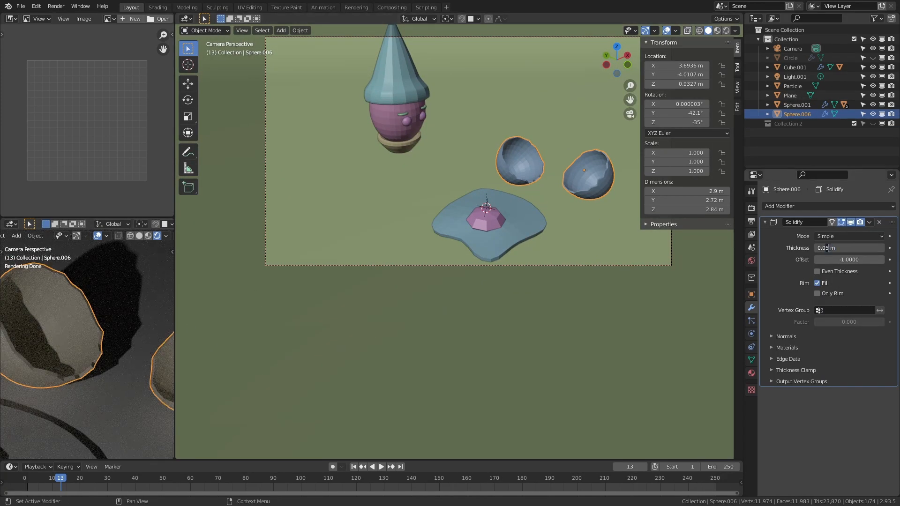
pyautogui.click(751, 373)
pyautogui.click(854, 401)
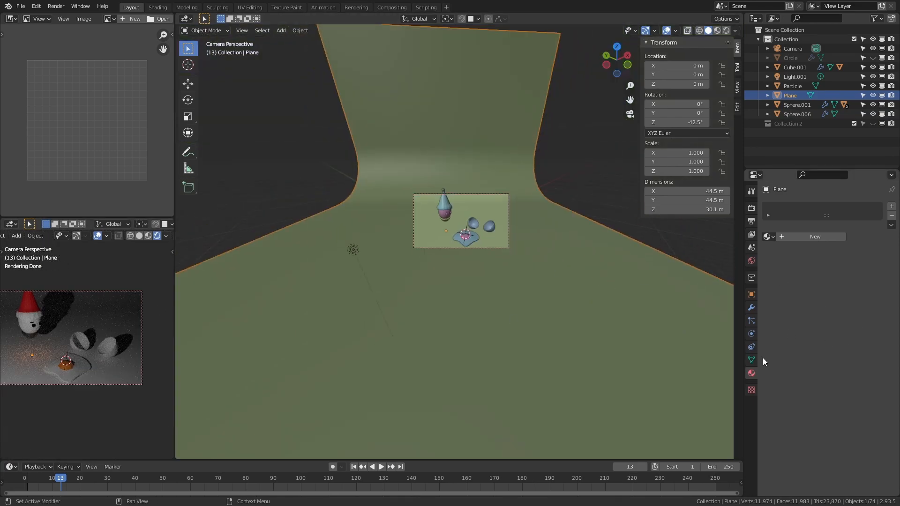
# Try existing materials on the backdrop plane, including Blackk.
pyautogui.click(768, 236)
pyautogui.click(794, 279)
pyautogui.click(768, 237)
pyautogui.click(789, 250)
# Assign a copy of the Redd material named Floor to the backdrop and set its base color to a pale, nearly white tone.
pyautogui.click(768, 237)
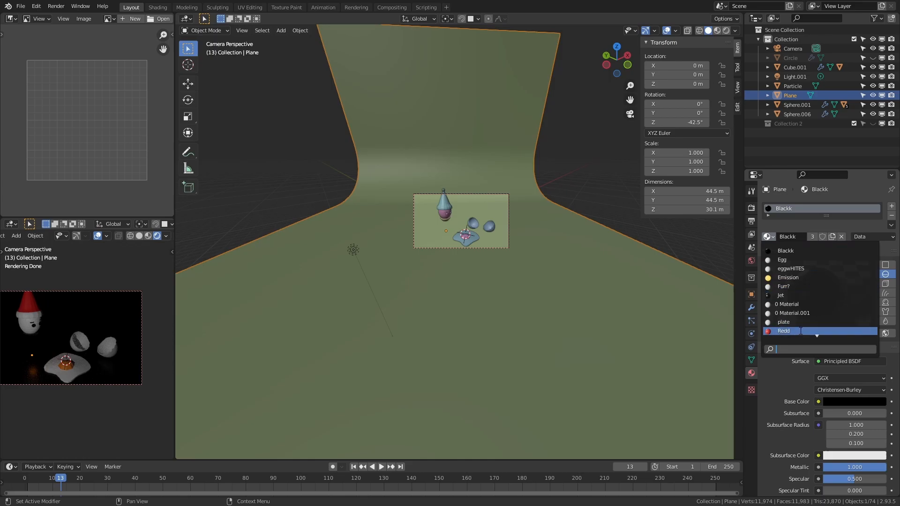
pyautogui.click(796, 330)
pyautogui.click(853, 402)
pyautogui.moveTo(850, 327); pyautogui.dragTo(840, 314)
pyautogui.hotkey('ctrl', 'z')
pyautogui.click(847, 403)
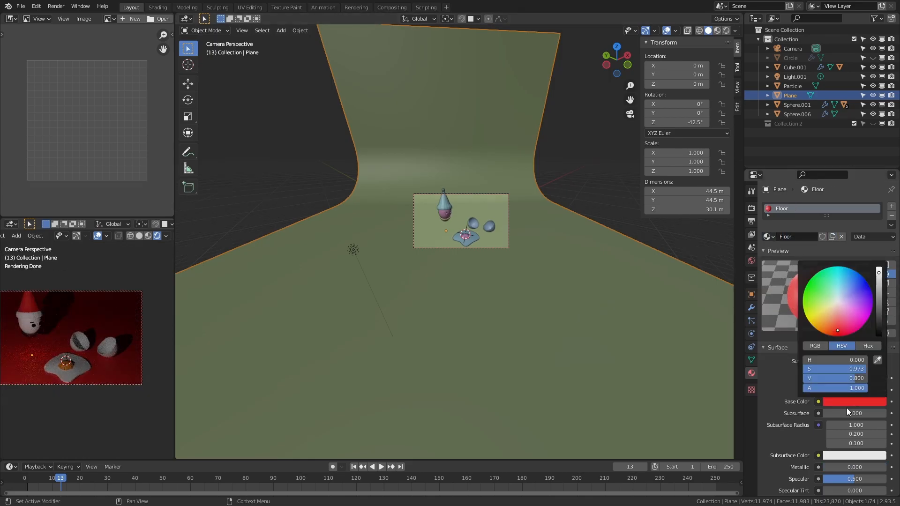
pyautogui.click(836, 294)
# Light the world with a Nishita Sky Texture as background color and widen the rendered camera view.
pyautogui.click(753, 262)
pyautogui.click(818, 262)
pyautogui.click(634, 368)
pyautogui.moveTo(175, 358); pyautogui.dragTo(298, 358)
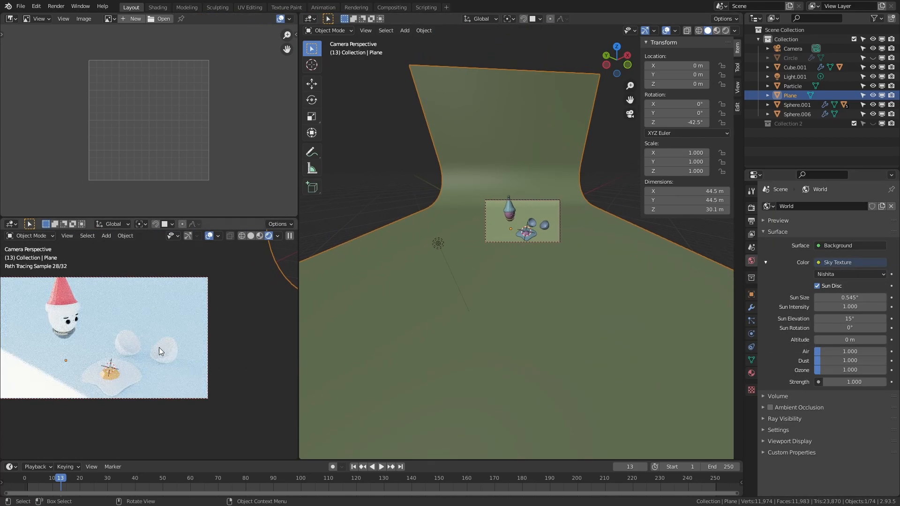
# Delete the scene light and set the sky background strength to 0.250.
pyautogui.click(437, 243)
pyautogui.press('Delete')
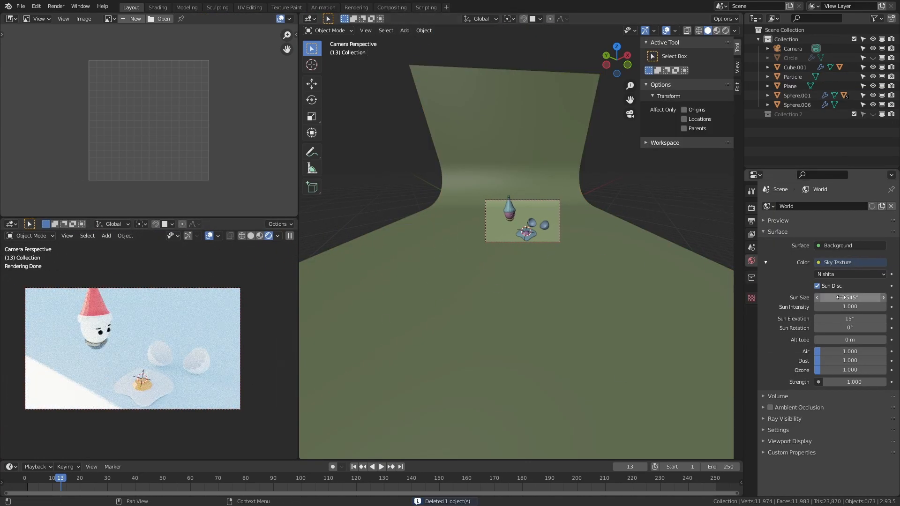
pyautogui.moveTo(863, 382); pyautogui.dragTo(864, 381)
pyautogui.press('Home')
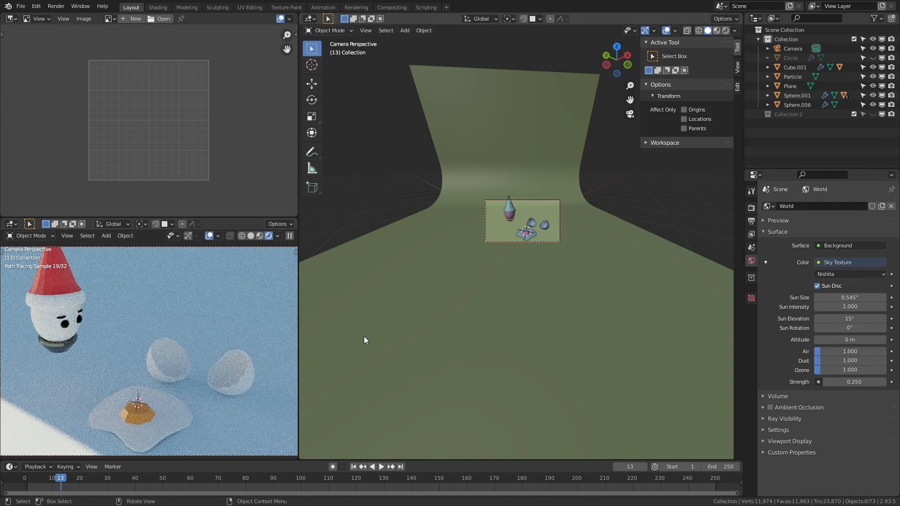
# Rotate the joined eggshells as seen from above and shift them closer to the fried egg.
pyautogui.click(547, 226)
pyautogui.press('KP_7')
pyautogui.press('KP_Decimal')
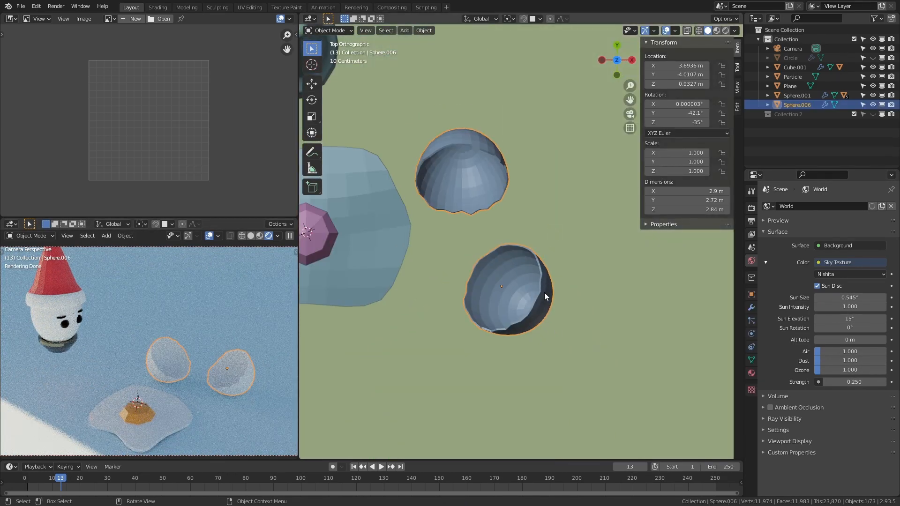
pyautogui.press('r')
pyautogui.click(528, 344)
pyautogui.press('g')
pyautogui.click(494, 341)
pyautogui.click(451, 294)
# Try duplicating the Santa hat without its pompom beside the eggshells at about X 5.51 m, Y -2.96 m.
pyautogui.scroll(-7, 451, 295)
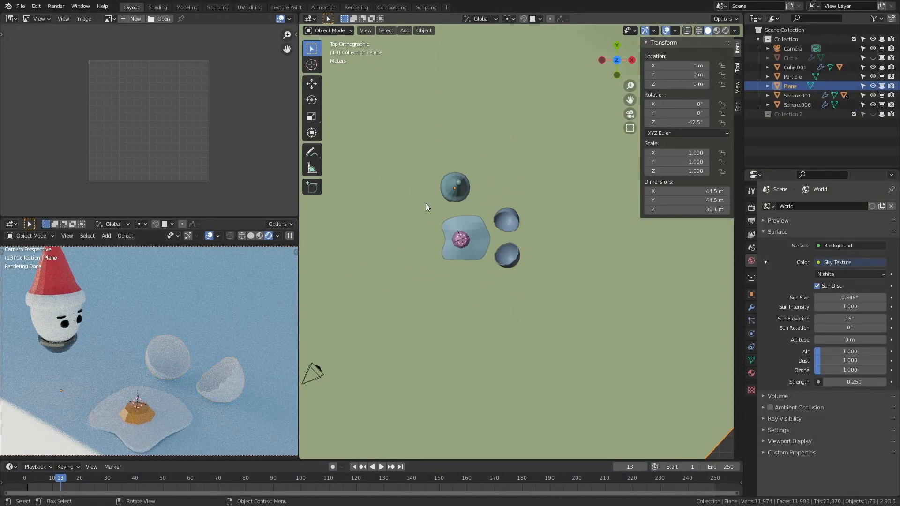
pyautogui.click(452, 182)
pyautogui.scroll(6, 457, 204)
pyautogui.hotkey('shift', 'd')
pyautogui.click(693, 338)
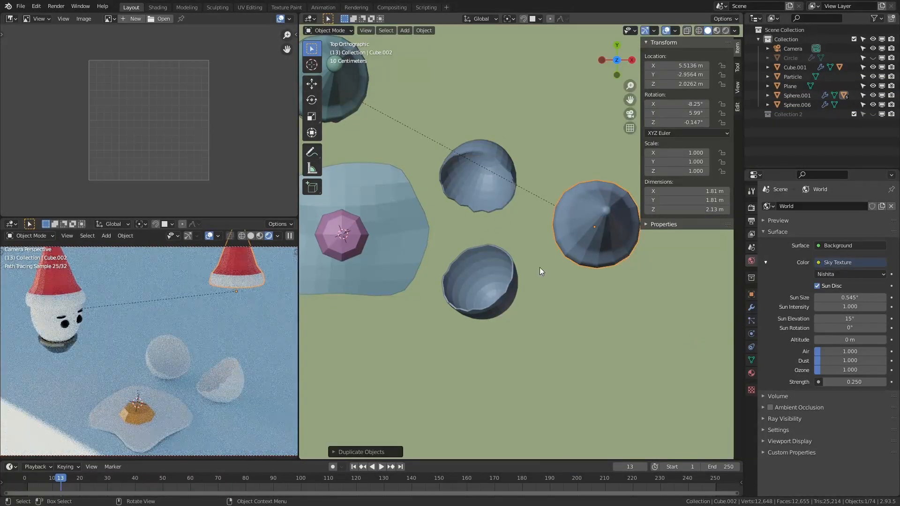
pyautogui.hotkey('ctrl', 'z')
# Duplicate the Santa hat together with its pompom and place the copy at about X 5.95 m, Y -2.83 m, Z 1.61 m.
pyautogui.scroll(-4, 598, 220)
pyautogui.moveTo(447, 196); pyautogui.dragTo(471, 157, button='middle')
pyautogui.keyDown('shift'); pyautogui.click(374, 111); pyautogui.keyUp('shift')
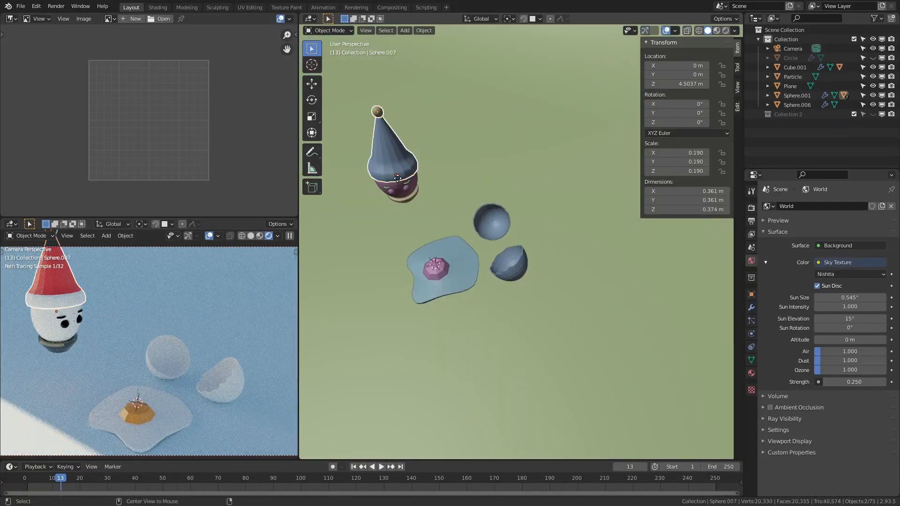
pyautogui.click(411, 177)
pyautogui.click(566, 185)
# Clear the parent of the copied Santa hat to detach it from the egg character.
pyautogui.hotkey('ctrl', 'p')
pyautogui.press('Escape')
pyautogui.press('F3')
pyautogui.write('clear')
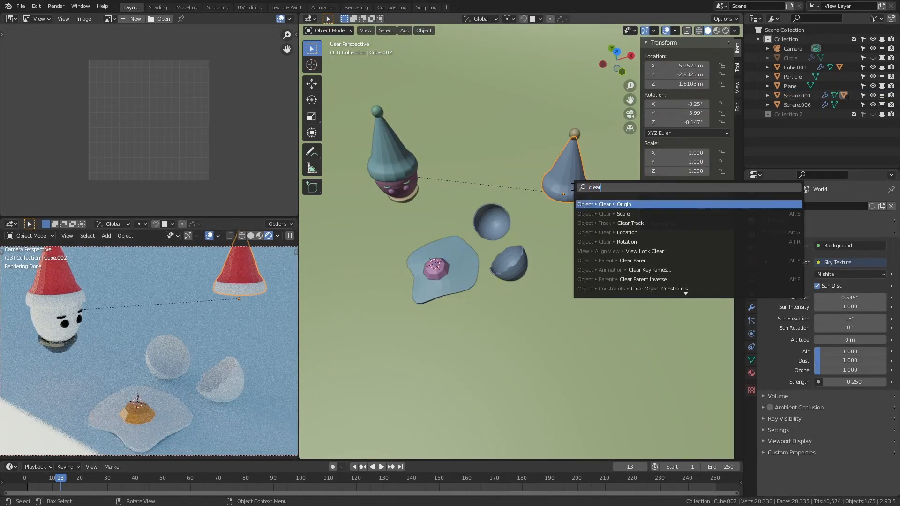
pyautogui.click(649, 260)
# Lower the copied hat toward the floor and tip it over in the front view.
pyautogui.press('KP_7')
pyautogui.scroll(8, 592, 280)
pyautogui.press('KP_1')
pyautogui.keyDown('shift'); pyautogui.moveTo(619, 277); pyautogui.dragTo(511, 231, button='middle'); pyautogui.keyUp('shift')
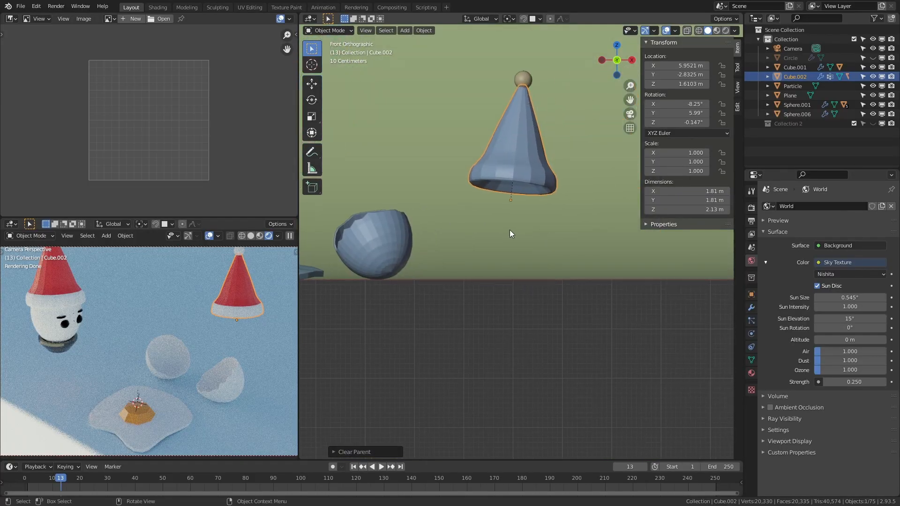
pyautogui.scroll(-1, 510, 234)
pyautogui.press('g')
pyautogui.press('z')
pyautogui.click(509, 297)
pyautogui.press('r')
pyautogui.click(431, 285)
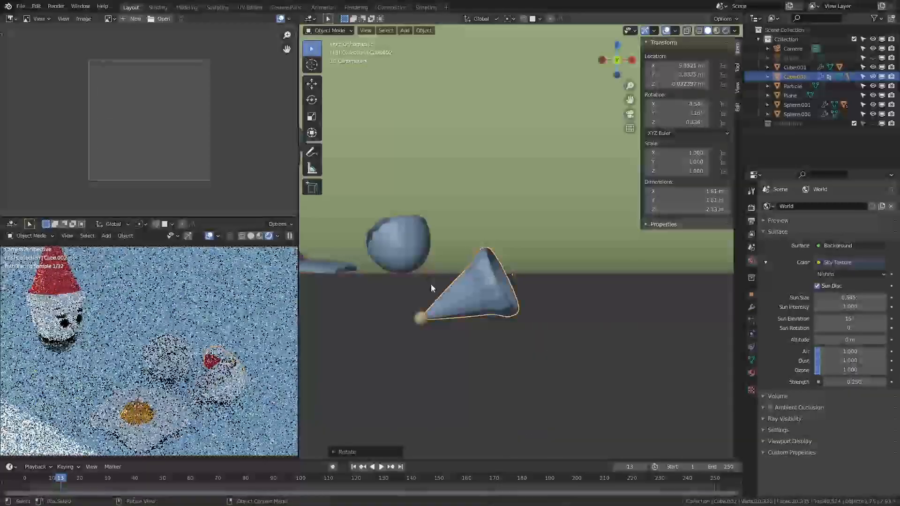
# Move the tipped hat to about X 6.64 m, Z 1.22 m and rotate it to about -105° around Y and -57° around Z.
pyautogui.press('g')
pyautogui.click(511, 266)
pyautogui.press('r')
pyautogui.click(532, 283)
pyautogui.press('KP_7')
pyautogui.press('r')
pyautogui.click(499, 313)
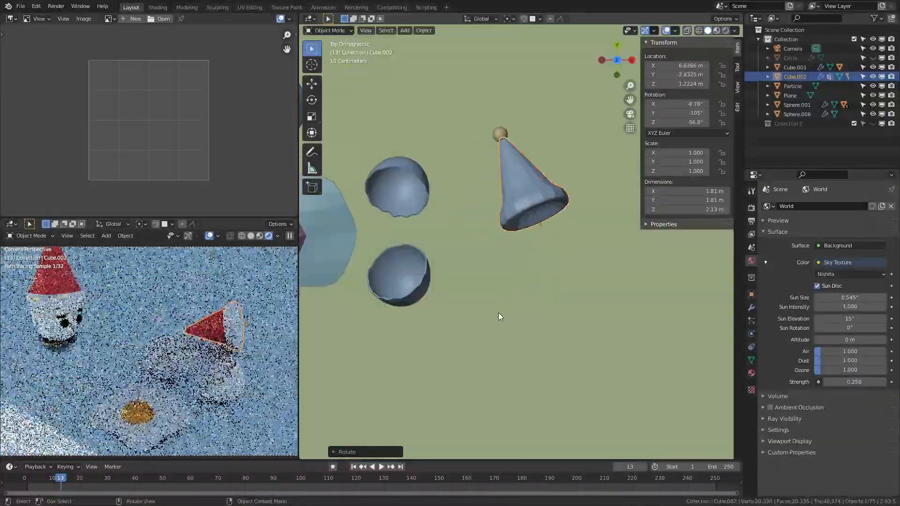
# Lower the tipped hat until it rests on the floor, and show the hidden backdrop again.
pyautogui.press('KP_3')
pyautogui.scroll(3, 568, 269)
pyautogui.press('g')
pyautogui.press('z')
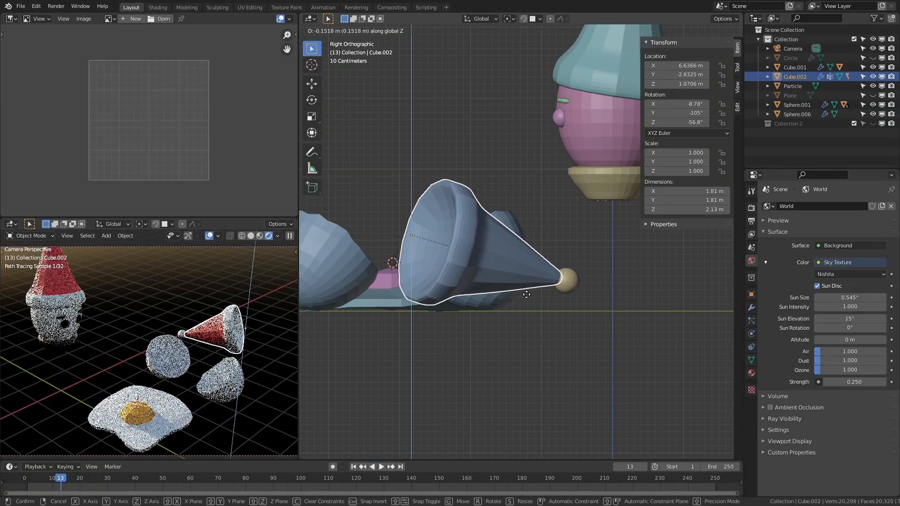
pyautogui.click(585, 305)
pyautogui.press('r')
pyautogui.hotkey('alt', 'h')
pyautogui.rightClick(474, 392)
# Fine-tune the placement of the fallen Santa hat beside the eggshells.
pyautogui.scroll(-3, 423, 313)
pyautogui.moveTo(423, 312); pyautogui.dragTo(485, 355, button='middle')
pyautogui.click(376, 217)
pyautogui.press('x')
pyautogui.click(500, 395)
pyautogui.click(502, 396)
pyautogui.scroll(-10, 501, 397)
pyautogui.click(411, 387)
# Play the animation from frame 1 and examine the particle stream beneath the egg character.
pyautogui.keyDown('shift'); pyautogui.moveTo(435, 280); pyautogui.dragTo(546, 279, button='middle'); pyautogui.keyUp('shift')
pyautogui.keyDown('ctrl'); pyautogui.moveTo(546, 279); pyautogui.dragTo(533, 97, button='middle'); pyautogui.keyUp('ctrl')
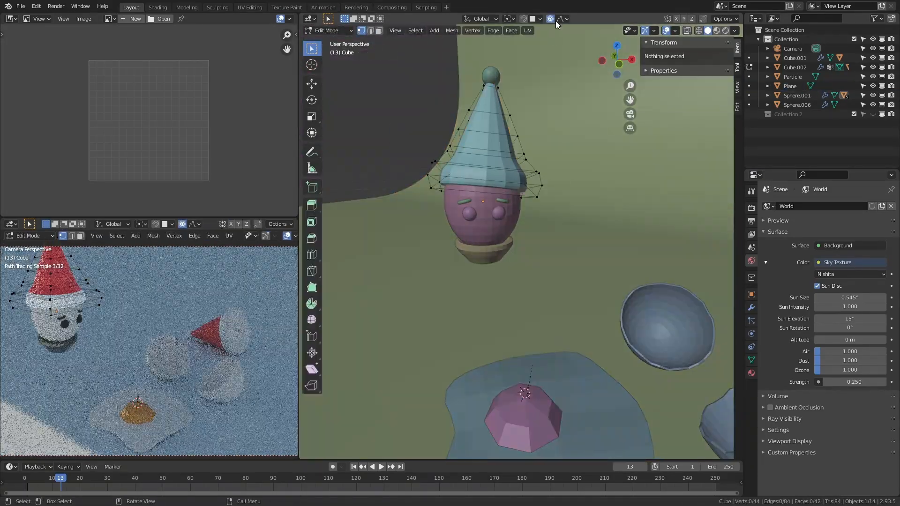
pyautogui.press('Tab')
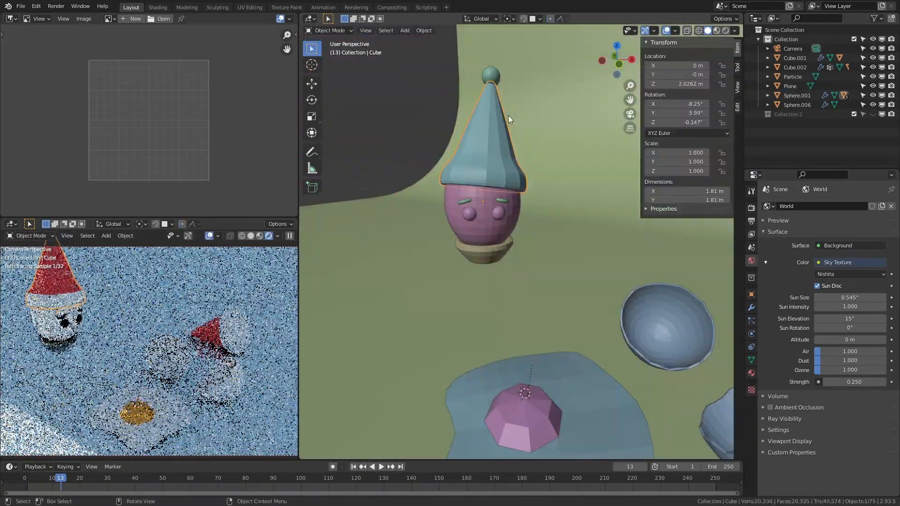
pyautogui.scroll(-5, 494, 189)
pyautogui.keyDown('shift'); pyautogui.moveTo(501, 305); pyautogui.dragTo(579, 233, button='middle'); pyautogui.keyUp('shift')
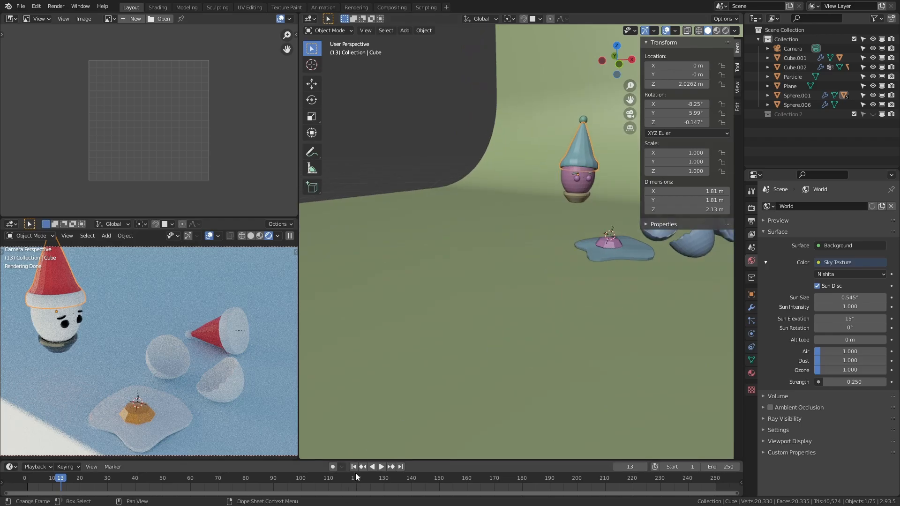
pyautogui.scroll(-3, 555, 282)
pyautogui.hotkey('alt', 'a')
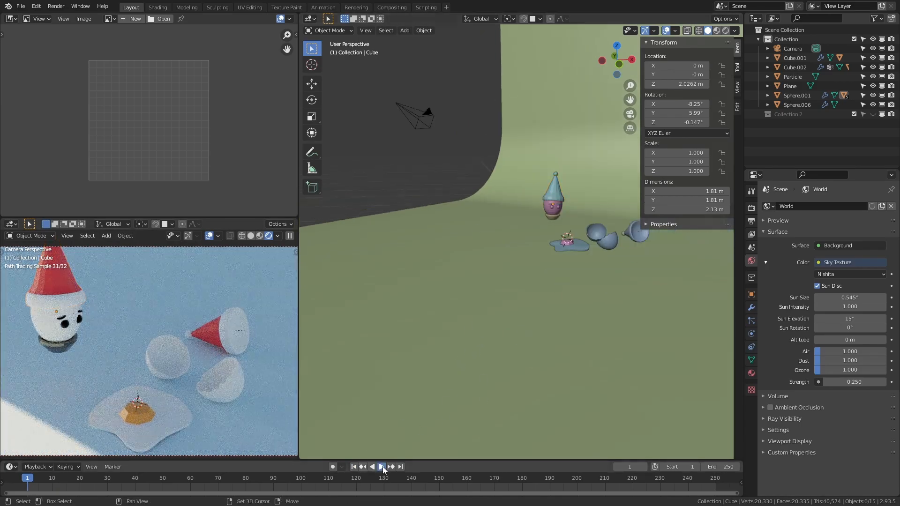
pyautogui.click(379, 468)
pyautogui.moveTo(539, 206); pyautogui.dragTo(611, 212, button='middle')
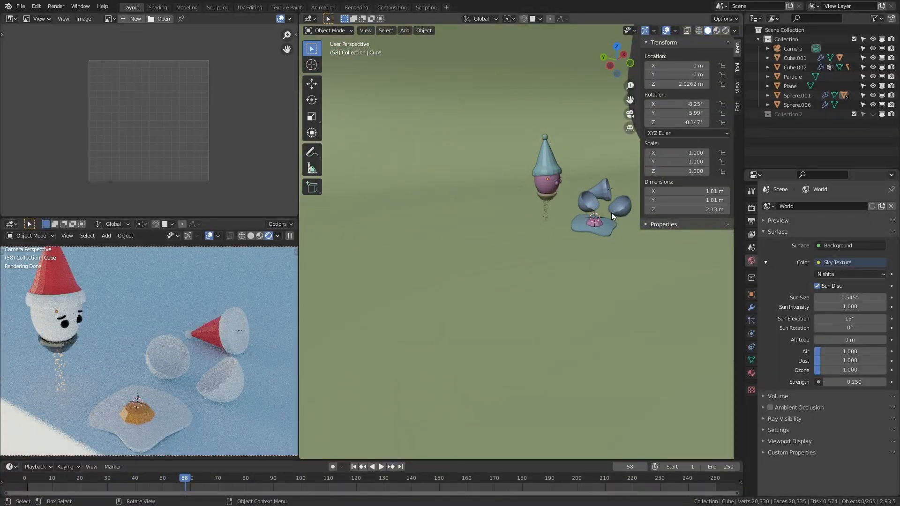
# Duplicate the character's jet base, place the copy near the eggshells at about X 5.49 m, Y -3.73 m, and clear its parent.
pyautogui.scroll(5, 516, 196)
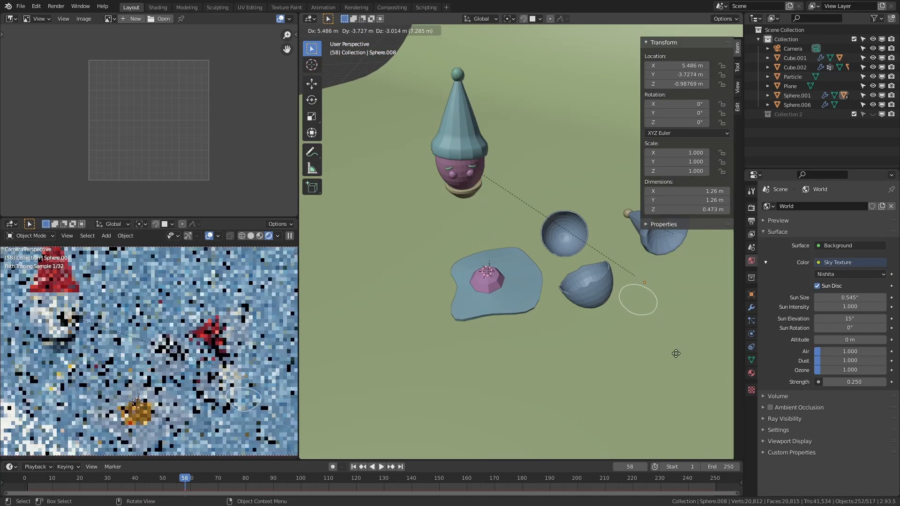
pyautogui.click(669, 314)
pyautogui.keyDown('shift'); pyautogui.moveTo(669, 310); pyautogui.dragTo(539, 219, button='middle'); pyautogui.keyUp('shift')
pyautogui.press('F3')
pyautogui.press('Return')
# Shift the copied jet base vertically and flip it 180° around X.
pyautogui.press('g')
pyautogui.press('z')
pyautogui.click(562, 257)
pyautogui.write('rx180')
pyautogui.press('Return')
# Turn on snapping, set the flipped jet base onto the floor at about Z -0.81 m, and preview its particles.
pyautogui.moveTo(562, 258); pyautogui.dragTo(515, 188, button='middle')
pyautogui.press('g')
pyautogui.press('z')
pyautogui.click(511, 272)
pyautogui.hotkey('shift', 'Tab')
pyautogui.press('g')
pyautogui.press('z')
pyautogui.click(593, 257)
pyautogui.moveTo(505, 254); pyautogui.dragTo(528, 285, button='middle')
pyautogui.click(592, 276)
pyautogui.press('space')
pyautogui.press('space')
# Move the flipped jet base next to the fallen hat, to about X 5.19 m, Y -2.17 m, and play the animation briefly.
pyautogui.press('KP_7')
pyautogui.keyDown('shift'); pyautogui.moveTo(563, 221); pyautogui.dragTo(523, 300, button='middle'); pyautogui.keyUp('shift')
pyautogui.scroll(4, 520, 272)
pyautogui.click(514, 242)
pyautogui.moveTo(513, 242); pyautogui.dragTo(481, 211)
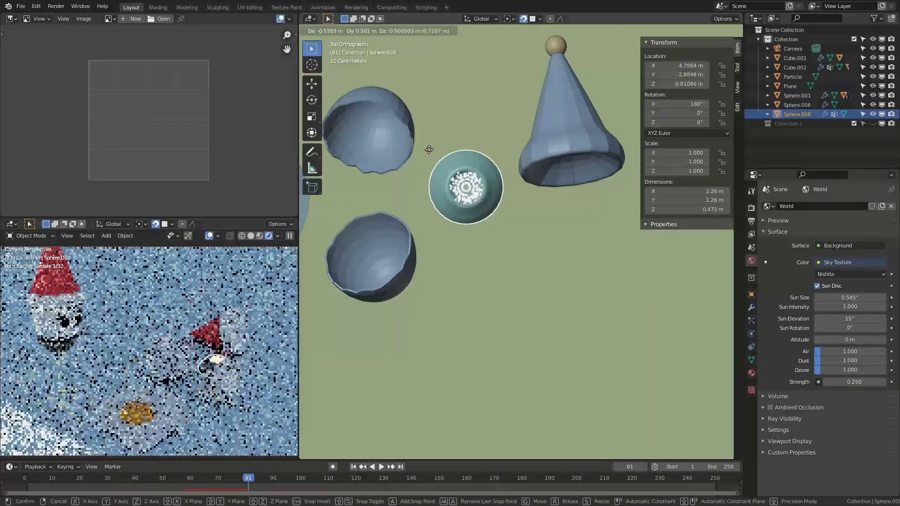
pyautogui.click(752, 360)
pyautogui.press('space')
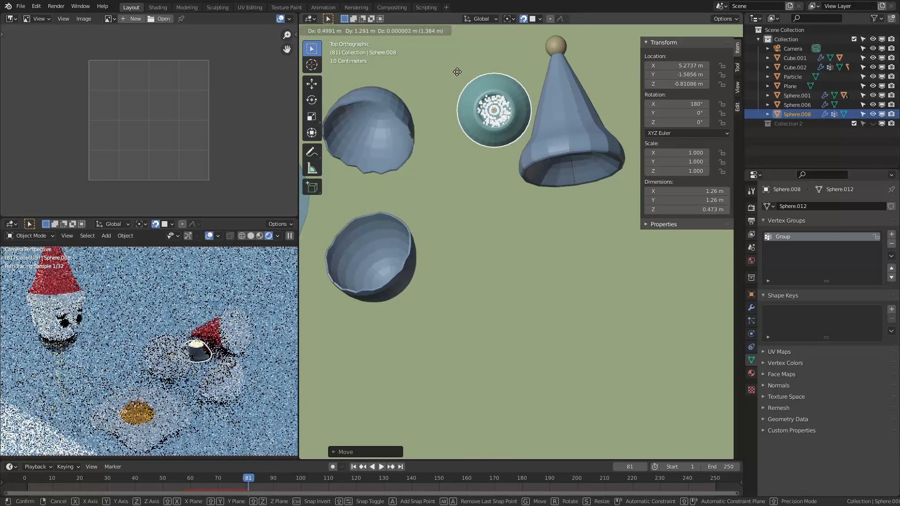
pyautogui.click(497, 229)
pyautogui.press('space')
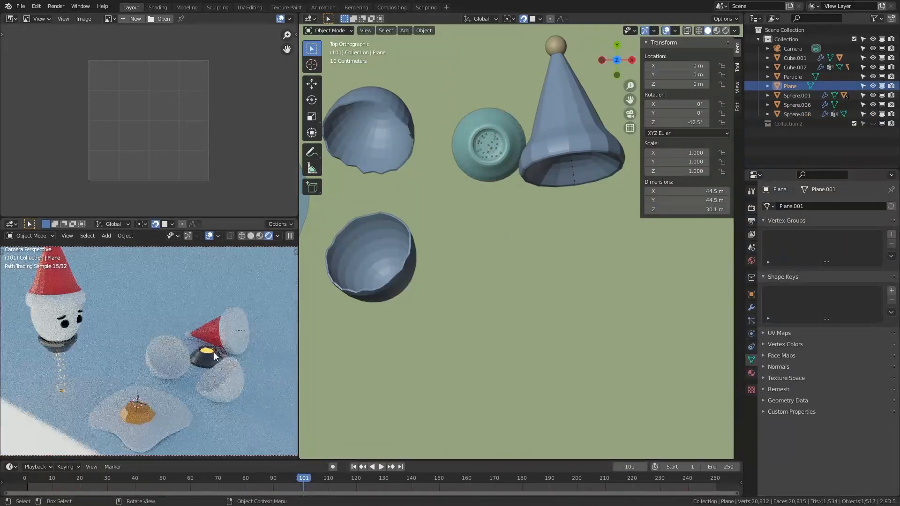
# Make the particle settings of the jet base beside the fallen hat an independent copy.
pyautogui.click(206, 367)
pyautogui.click(751, 321)
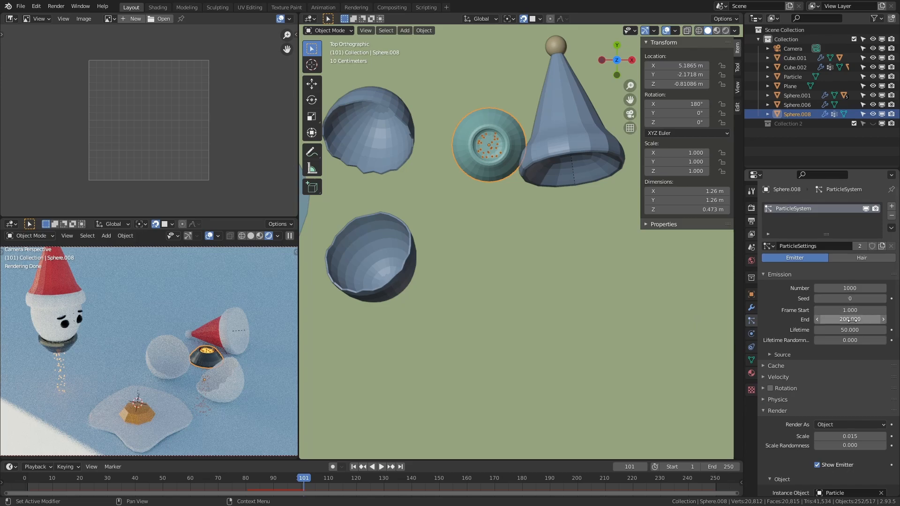
pyautogui.scroll(-8, 812, 386)
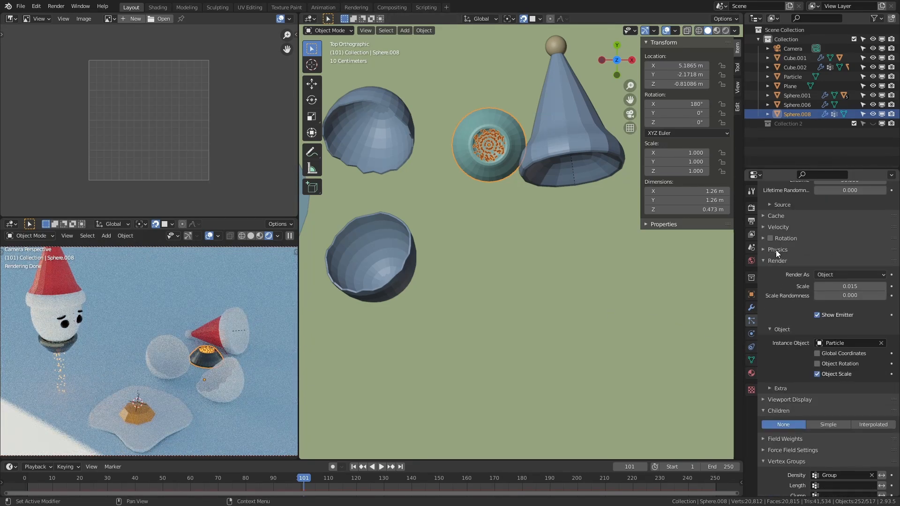
pyautogui.scroll(7, 801, 341)
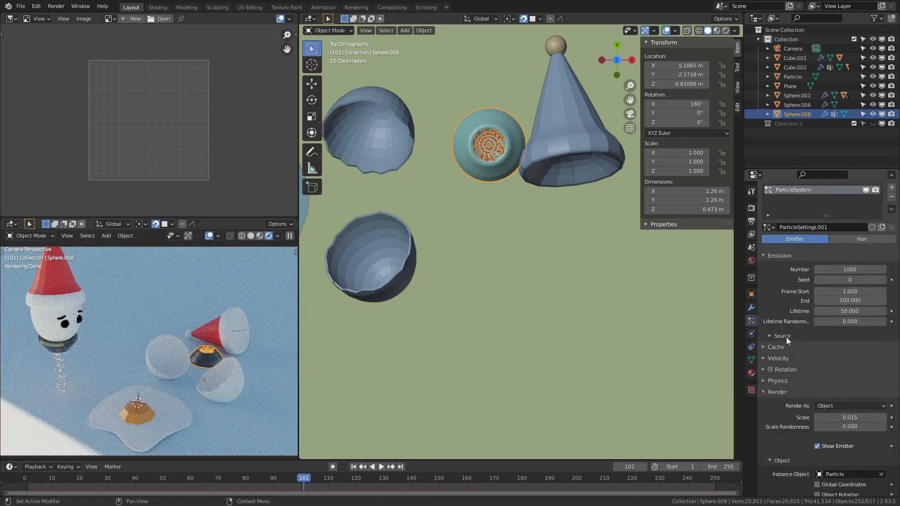
# Set the fallen jet's normal particle velocity to 10 m/s and play the animation from the start.
pyautogui.scroll(-3, 791, 316)
pyautogui.click(786, 302)
pyautogui.click(833, 314)
pyautogui.write('10')
pyautogui.press('Return')
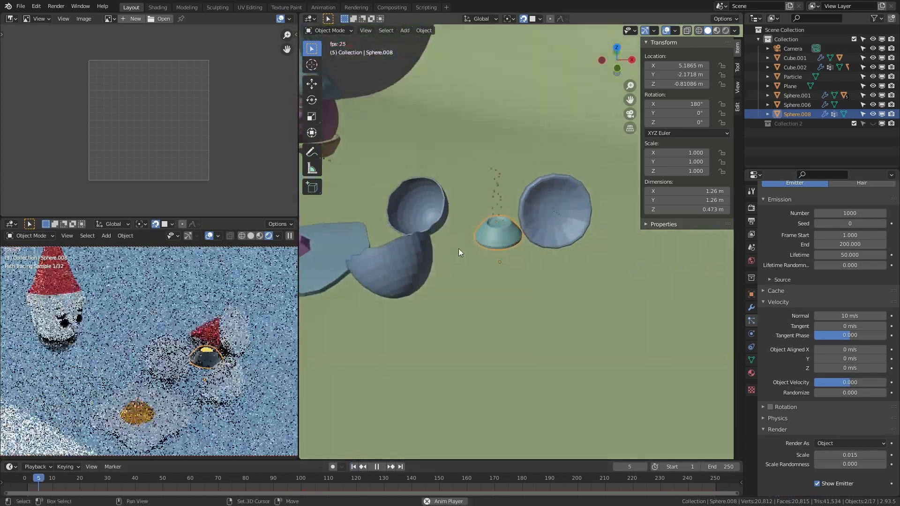
pyautogui.click(354, 467)
pyautogui.press('space')
pyautogui.press('space')
# Set the fallen jet's normal particle velocity to 4 m/s.
pyautogui.click(485, 347)
pyautogui.scroll(7, 206, 350)
pyautogui.moveTo(96, 352); pyautogui.dragTo(204, 326, button='middle')
pyautogui.press('KP_0')
pyautogui.scroll(-7, 225, 318)
pyautogui.click(499, 237)
pyautogui.keyDown('shift'); pyautogui.moveTo(562, 262); pyautogui.dragTo(585, 281, button='middle'); pyautogui.keyUp('shift')
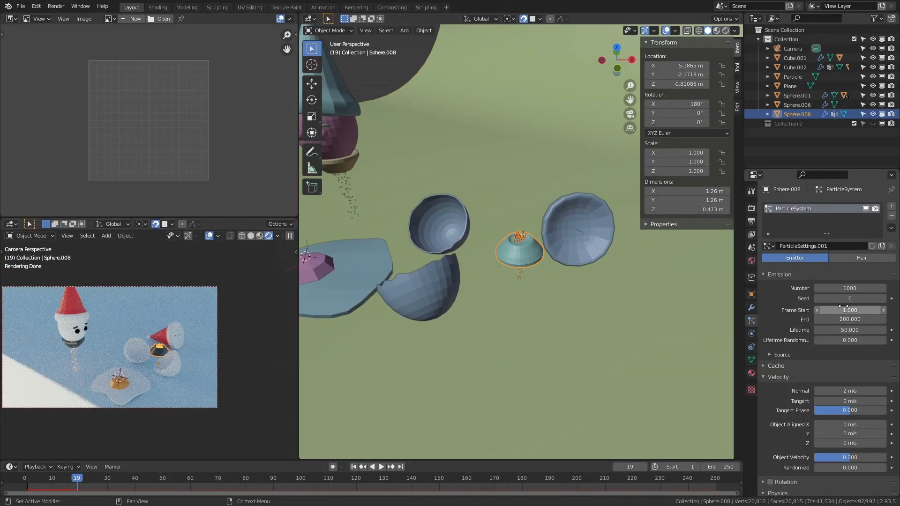
pyautogui.write('4')
pyautogui.press('Return')
pyautogui.scroll(-2, 846, 406)
pyautogui.scroll(-2, 810, 404)
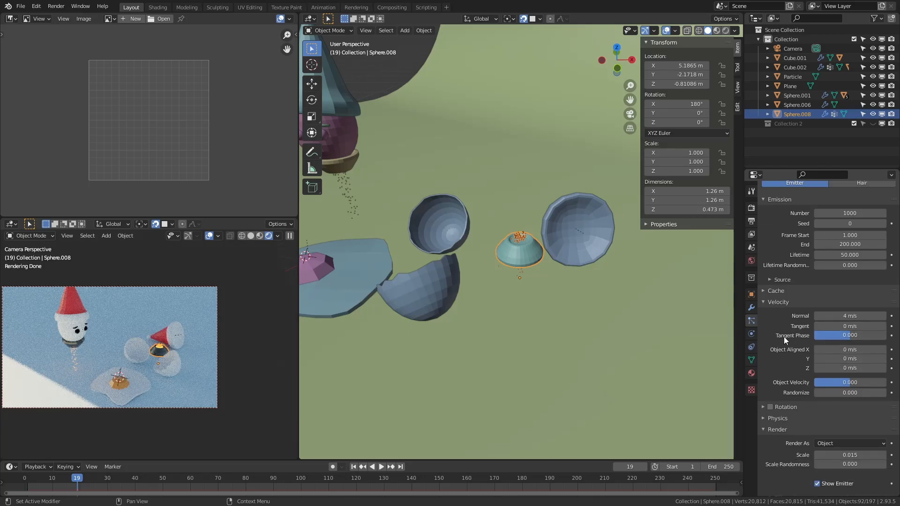
pyautogui.scroll(2, 528, 221)
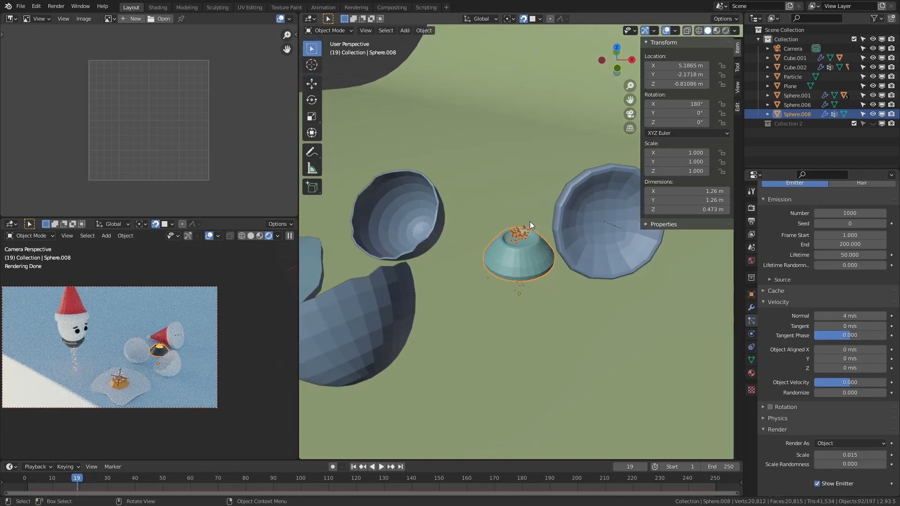
# Move the fallen jet base in top view to the hat's open end, at about X 6.62 m, Y -3.09 m.
pyautogui.scroll(-2, 529, 221)
pyautogui.press('KP_7')
pyautogui.press('g')
pyautogui.click(604, 296)
# Hide the backdrop plane to expose the fallen jet base from the right side.
pyautogui.moveTo(586, 286)
pyautogui.mouseDown(button='middle')
pyautogui.moveTo(581, 243)
pyautogui.moveTo(586, 268)
pyautogui.mouseUp(button='middle')
pyautogui.press('KP_3')
pyautogui.scroll(3, 586, 268)
pyautogui.click(586, 268)
pyautogui.scroll(-7, 608, 285)
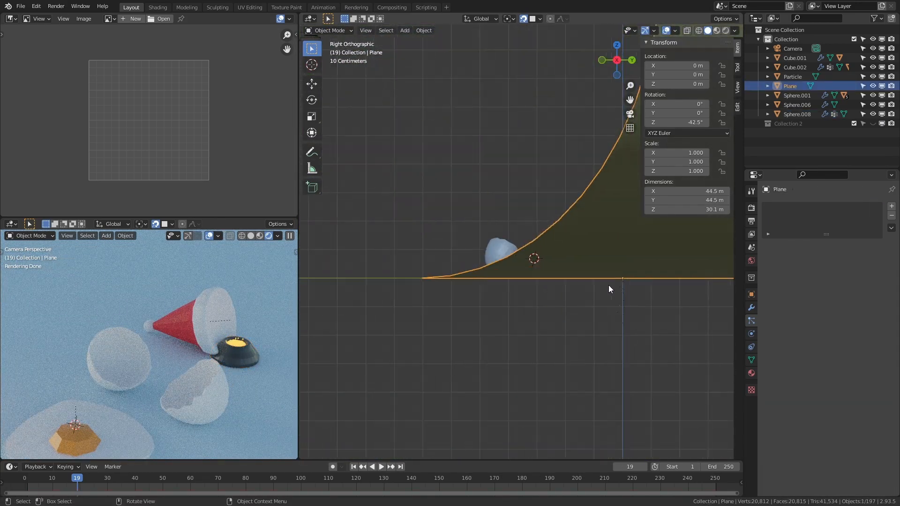
pyautogui.press('h')
# Tilt the fallen jet base to 199° around X and, with snapping off, shift it vertically to about Z -0.56 m.
pyautogui.scroll(10, 608, 285)
pyautogui.click(646, 361)
pyautogui.press('r')
pyautogui.click(605, 221)
pyautogui.press('g')
pyautogui.press('z')
pyautogui.hotkey('shift', 'Tab')
pyautogui.click(544, 349)
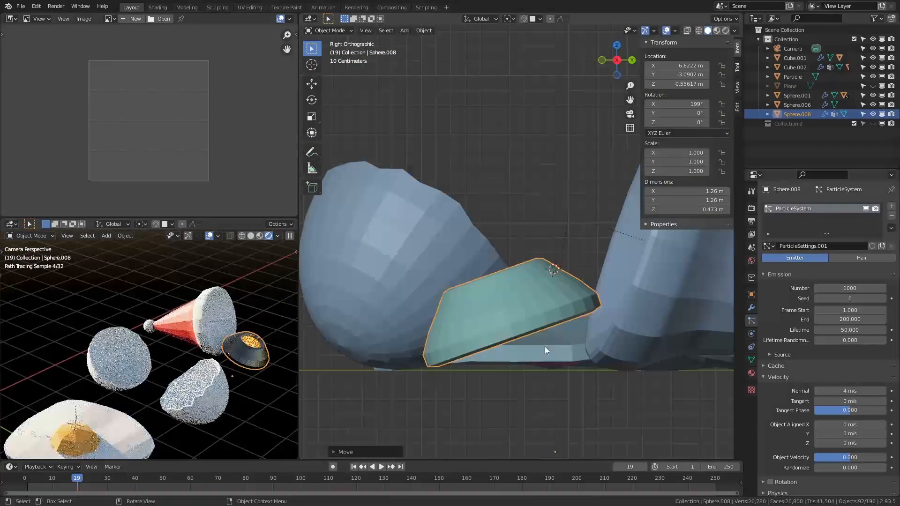
# Move the jet base against the fallen hat and tilt it to 212° around X, at about Y -2.58 m, Z -0.37 m.
pyautogui.press('g')
pyautogui.click(596, 355)
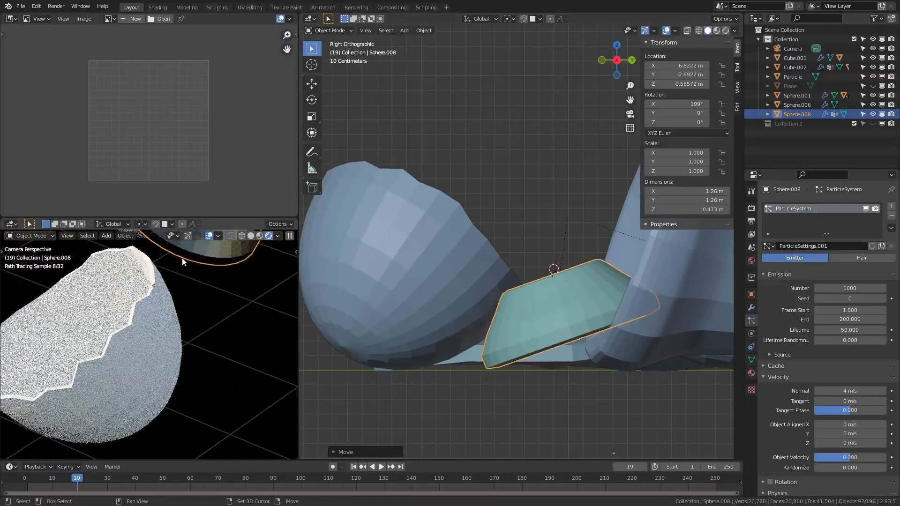
pyautogui.press('r')
pyautogui.click(584, 352)
pyautogui.press('g')
pyautogui.click(600, 314)
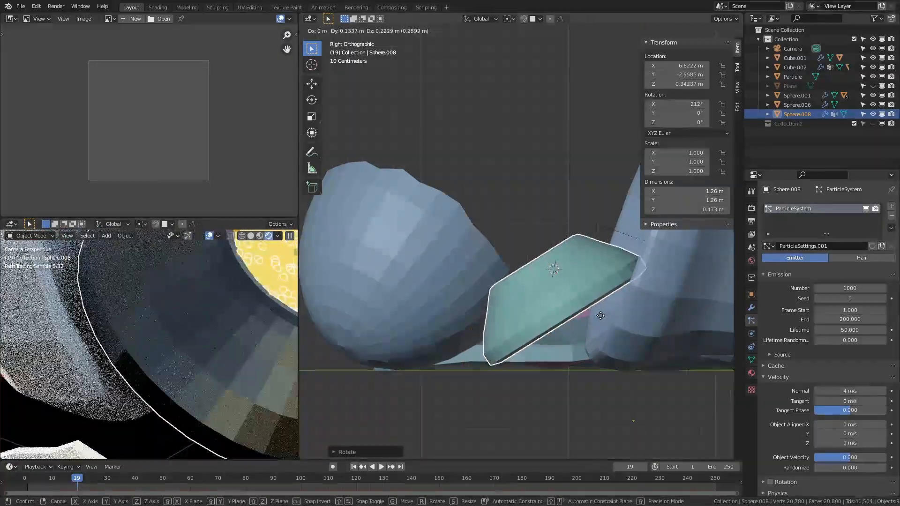
# Adjust the jet base's tilt to 207° around X and lean it on the hat at about Y -2.65 m, Z -0.44 m.
pyautogui.press('r')
pyautogui.click(661, 318)
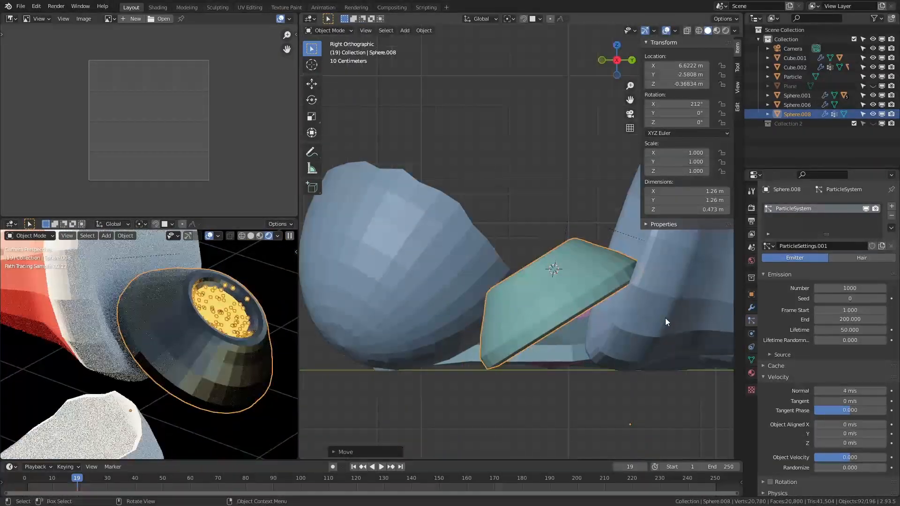
pyautogui.press('g')
pyautogui.press('z')
pyautogui.click(669, 333)
pyautogui.press('g')
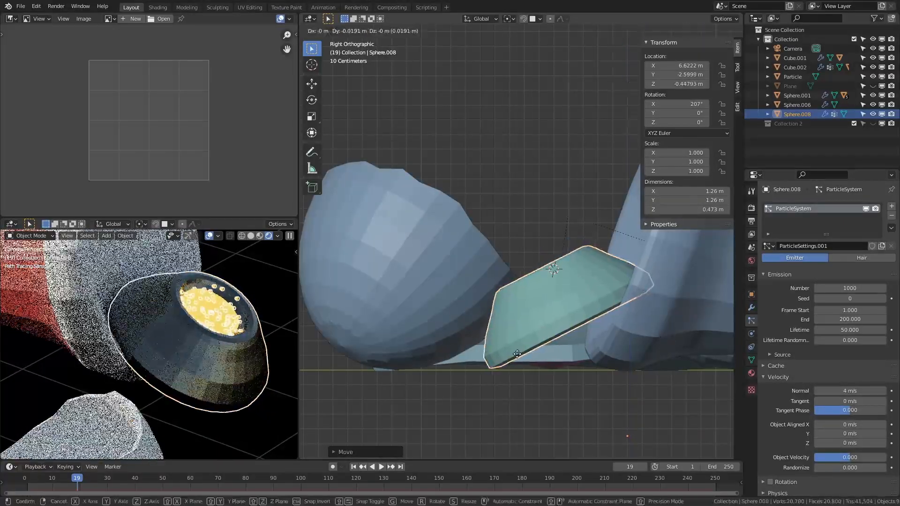
pyautogui.click(660, 332)
# Unhide the backdrop plane and play the animation to preview the tilted jet's particles.
pyautogui.click(169, 417)
pyautogui.hotkey('alt', 'h')
pyautogui.press('space')
pyautogui.moveTo(527, 409); pyautogui.dragTo(635, 319, button='middle')
pyautogui.press('space')
# Add Collision physics to the backdrop plane.
pyautogui.click(651, 320)
pyautogui.scroll(-2, 731, 322)
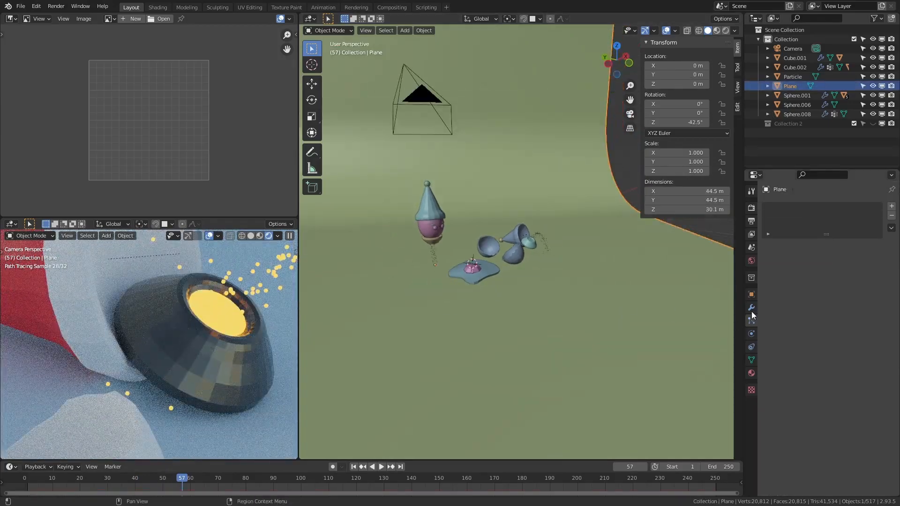
pyautogui.click(752, 333)
pyautogui.click(814, 215)
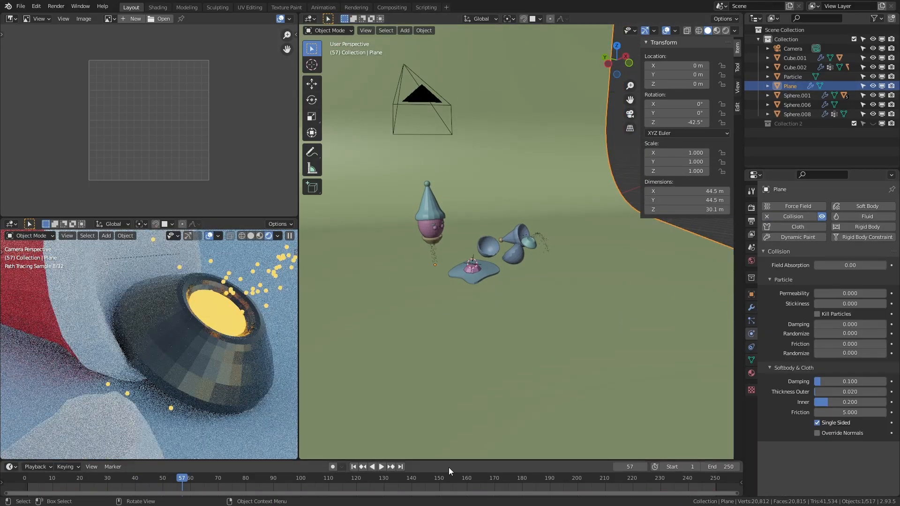
# Play the animation from the start to check how the jet particles collide with the backdrop.
pyautogui.click(354, 467)
pyautogui.press('space')
pyautogui.scroll(-6, 522, 296)
pyautogui.scroll(6, 516, 294)
pyautogui.press('space')
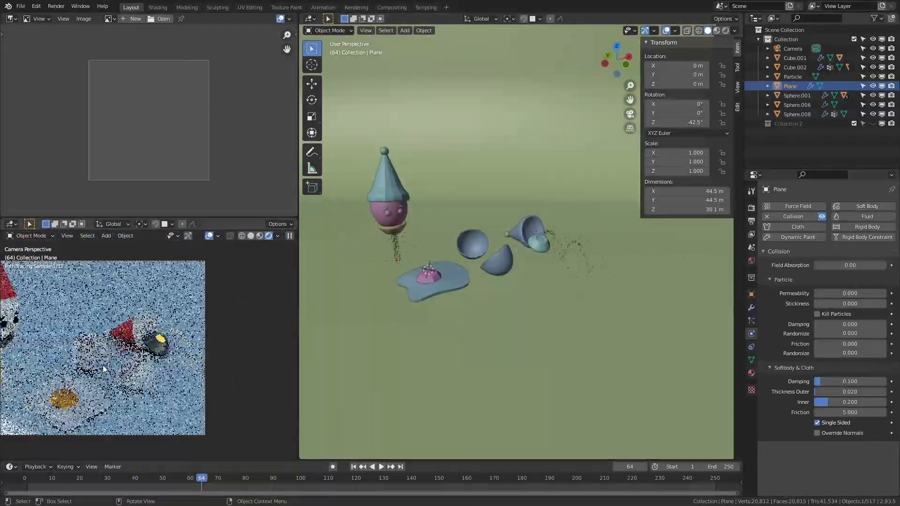
pyautogui.press('space')
pyautogui.scroll(-2, 209, 339)
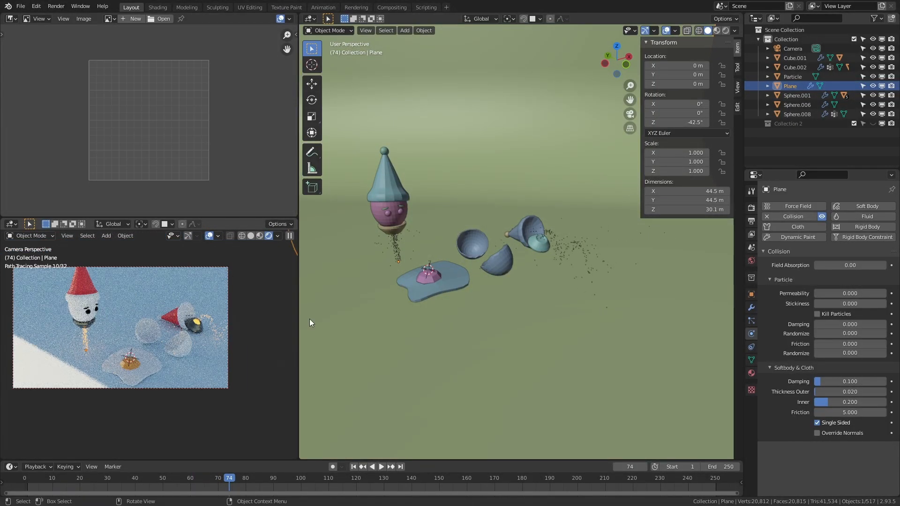
# Examine the particle system of the character's jet base, including its velocity, physics and render settings.
pyautogui.click(392, 228)
pyautogui.click(752, 321)
pyautogui.scroll(-15, 783, 344)
pyautogui.scroll(12, 788, 319)
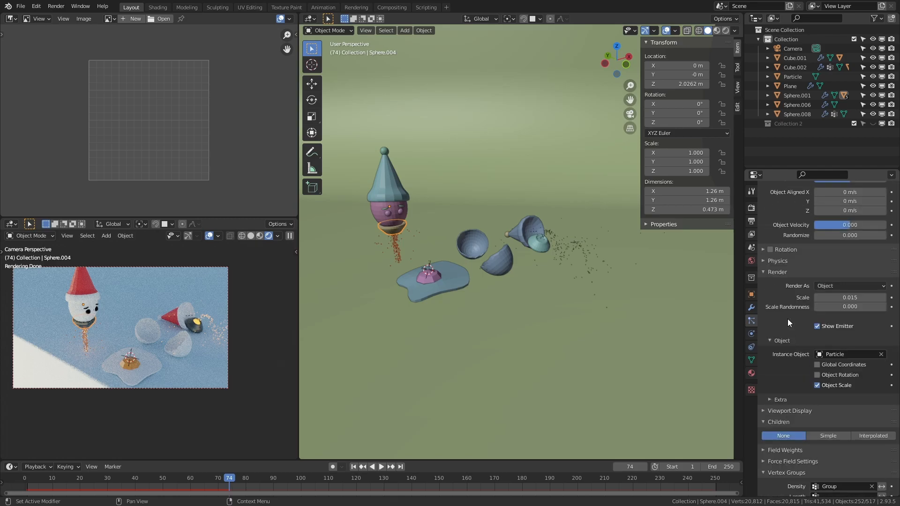
pyautogui.scroll(3, 792, 309)
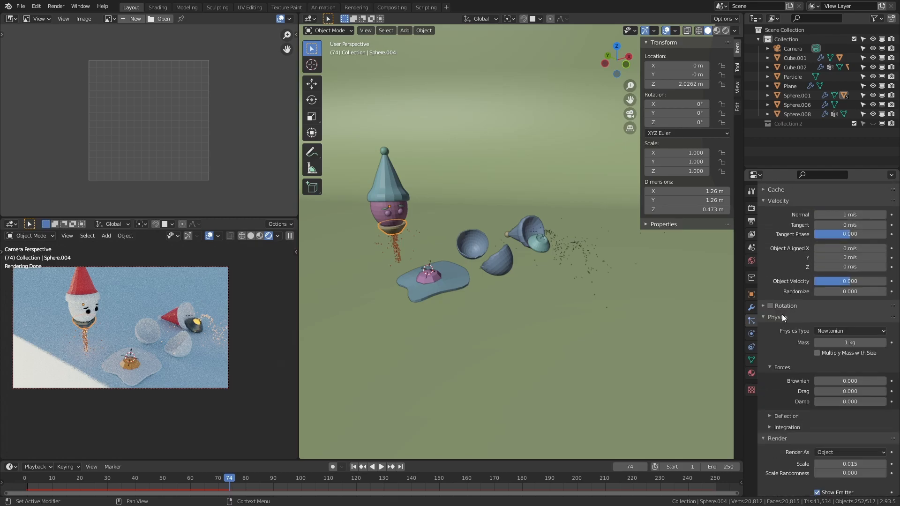
pyautogui.click(783, 315)
pyautogui.scroll(1, 801, 291)
# Enable Simple children on the fallen jet's particle system and raise their display and render amounts.
pyautogui.scroll(-7, 817, 319)
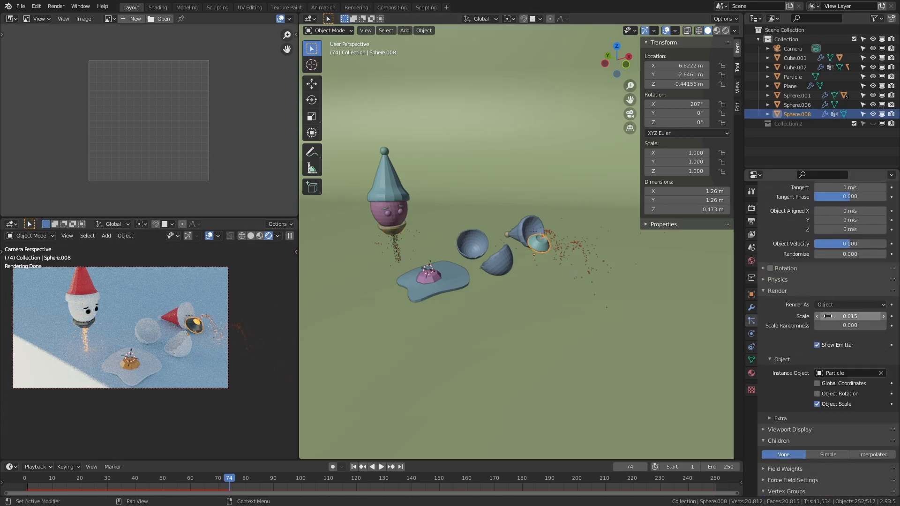
pyautogui.click(778, 344)
pyautogui.click(779, 343)
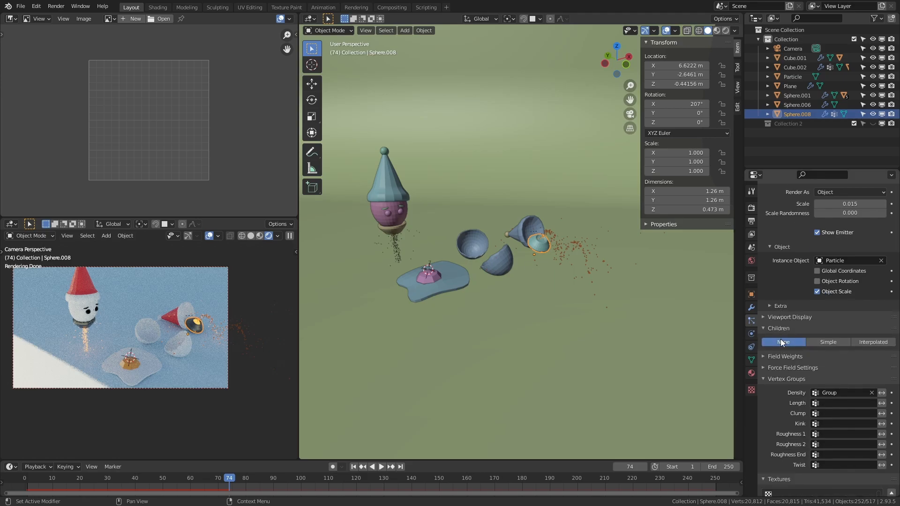
pyautogui.scroll(-3, 792, 328)
pyautogui.scroll(-2, 784, 319)
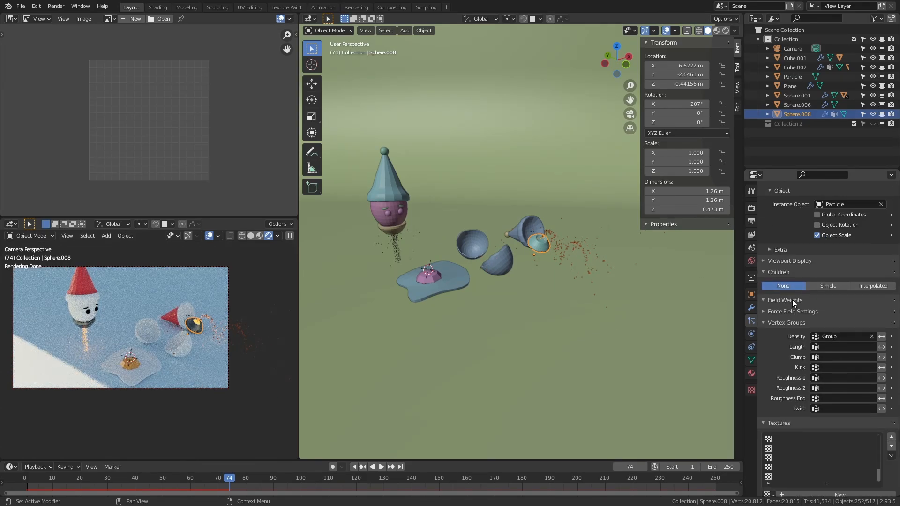
pyautogui.click(814, 288)
pyautogui.moveTo(849, 298); pyautogui.dragTo(850, 307)
pyautogui.write('10')
pyautogui.press('Return')
# Enable Simple children on the character's jet particles with display and render amounts of 5.
pyautogui.click(398, 228)
pyautogui.click(789, 298)
pyautogui.click(790, 297)
pyautogui.click(821, 287)
pyautogui.moveTo(835, 299); pyautogui.dragTo(834, 307)
pyautogui.write('5')
pyautogui.press('Return')
# Try Interpolated children on the character's jet particles, play the animation, and switch them back to Simple.
pyautogui.click(867, 286)
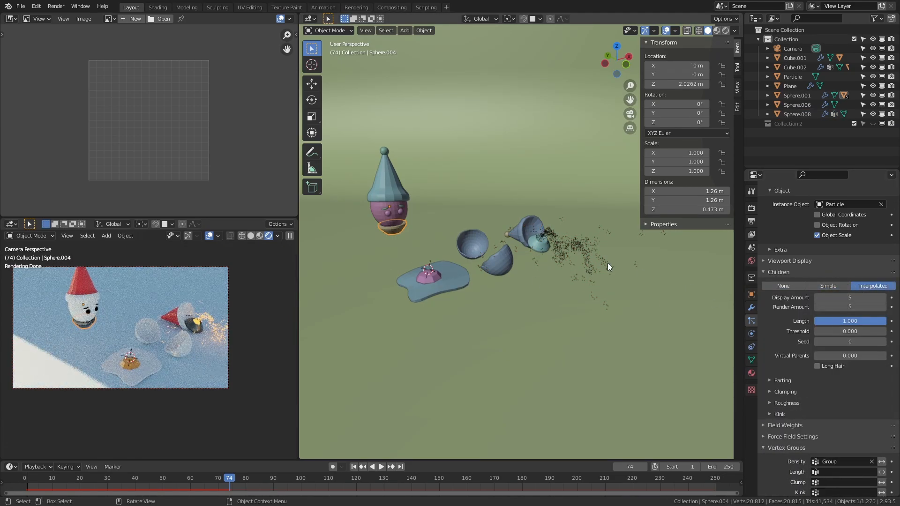
pyautogui.click(608, 265)
pyautogui.click(888, 285)
pyautogui.click(356, 467)
pyautogui.press('space')
pyautogui.press('space')
pyautogui.click(823, 286)
pyautogui.click(391, 224)
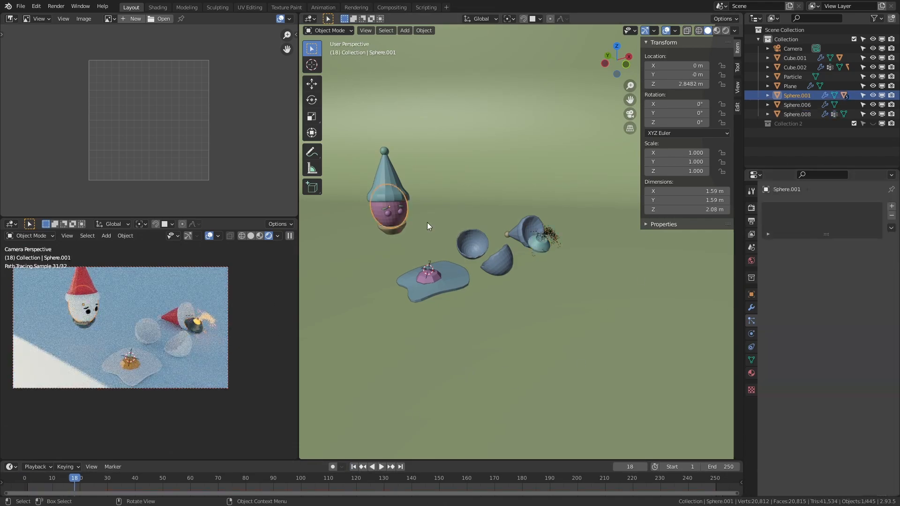
pyautogui.click(394, 229)
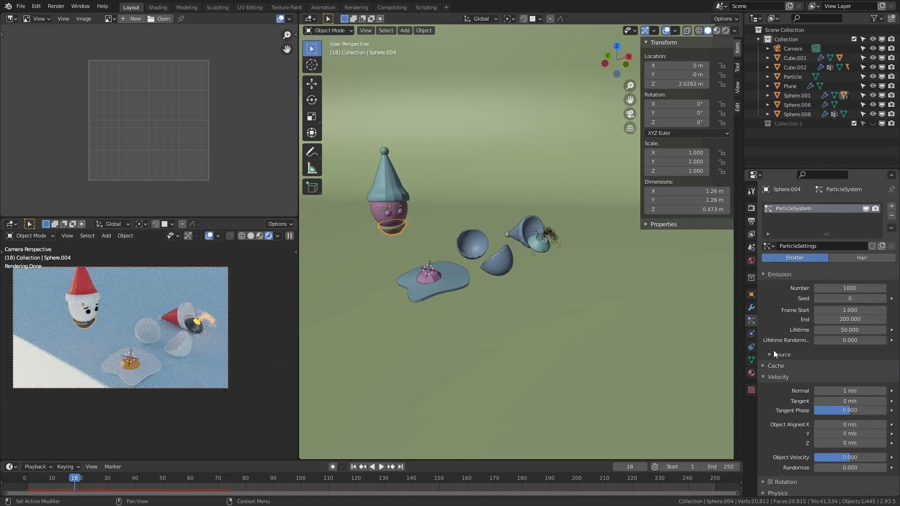
pyautogui.scroll(-5, 774, 366)
# Tilt the egg character slightly to about X 2.56°, Y 3.47°, Z -1.63° and play the animation to frame 100.
pyautogui.click(471, 347)
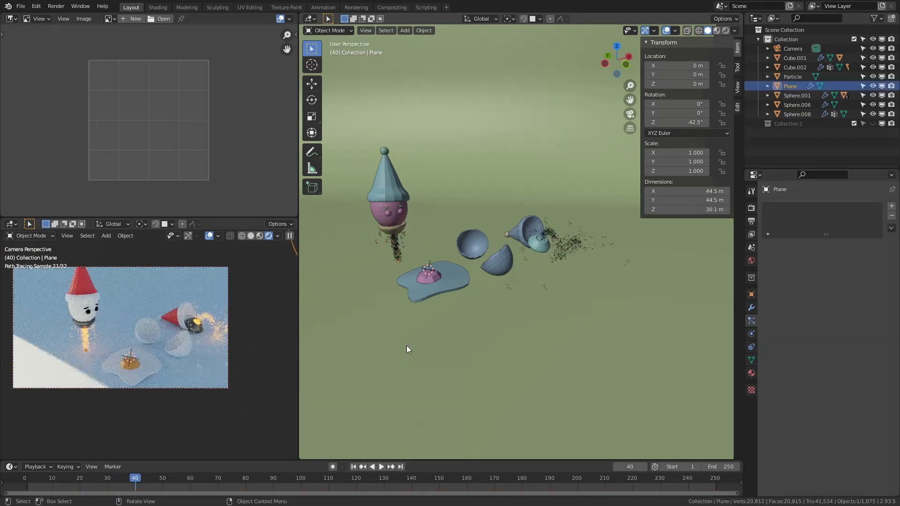
pyautogui.scroll(4, 252, 307)
pyautogui.press('space')
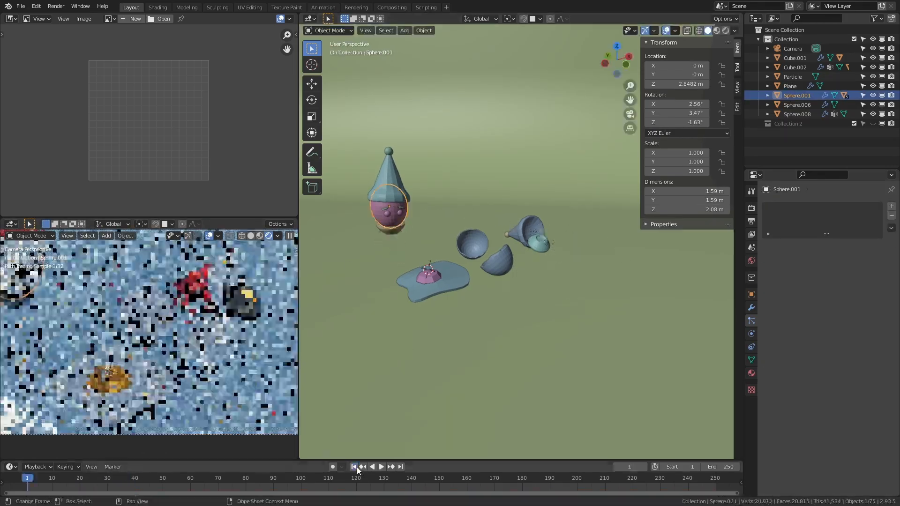
pyautogui.press('space')
pyautogui.scroll(4, 206, 343)
pyautogui.scroll(-3, 212, 338)
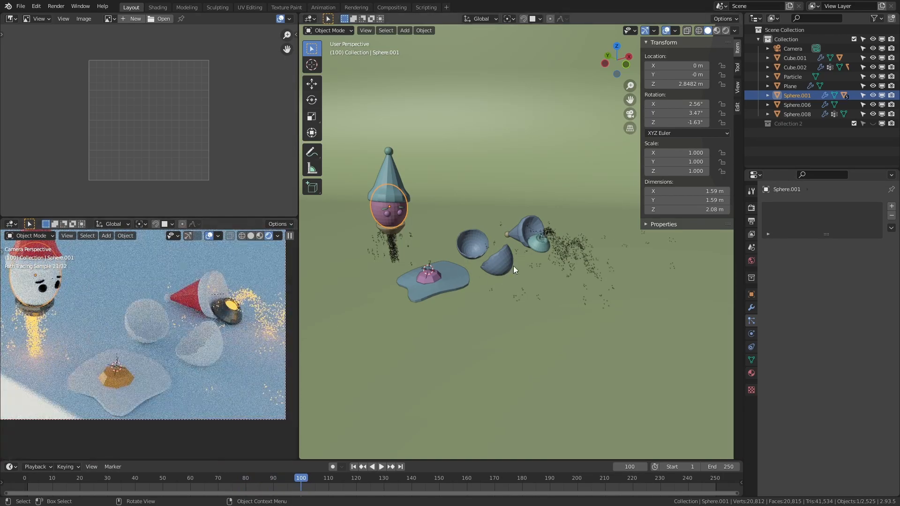
# Search the fallen jet's particle properties for "scale" and "size", and clear the search.
pyautogui.click(534, 237)
pyautogui.click(541, 244)
pyautogui.scroll(-5, 809, 330)
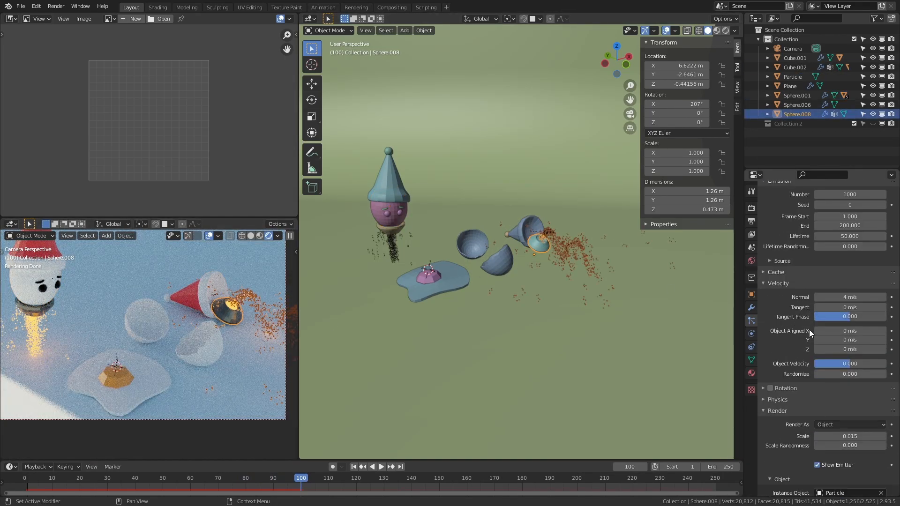
pyautogui.scroll(5, 809, 330)
pyautogui.write('scale')
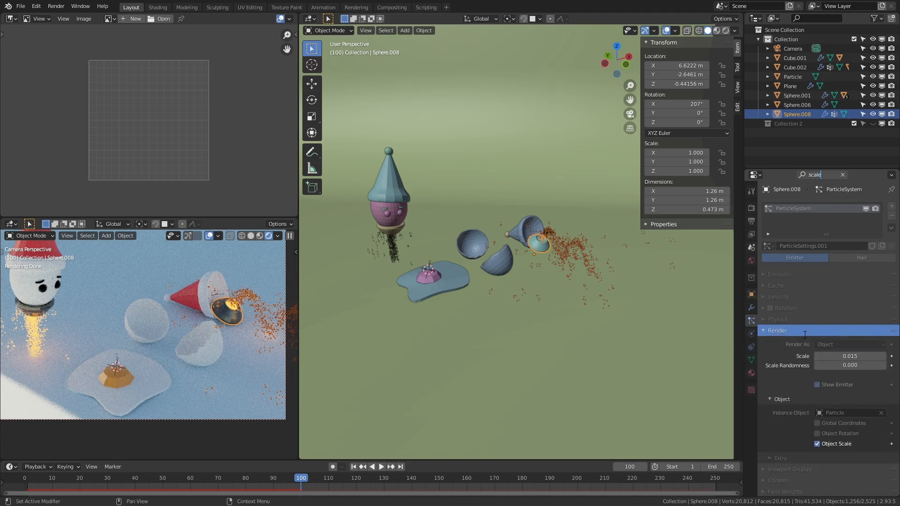
pyautogui.hotkey('ctrl', 'BackSpace')
pyautogui.write('size')
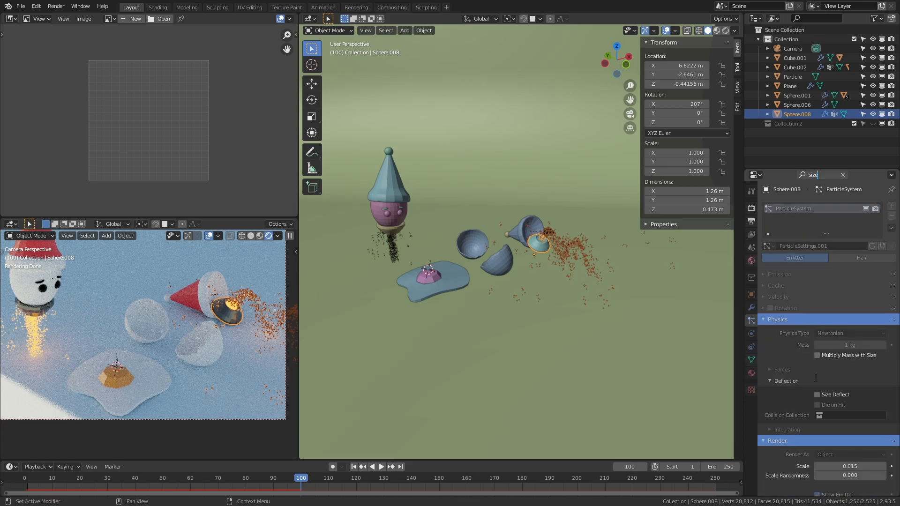
pyautogui.hotkey('ctrl', 'BackSpace')
pyautogui.press('Return')
# Try particle lifetimes of 1 and 5 on the fallen jet, replaying the animation from the start.
pyautogui.click(354, 467)
pyautogui.press('space')
pyautogui.press('space')
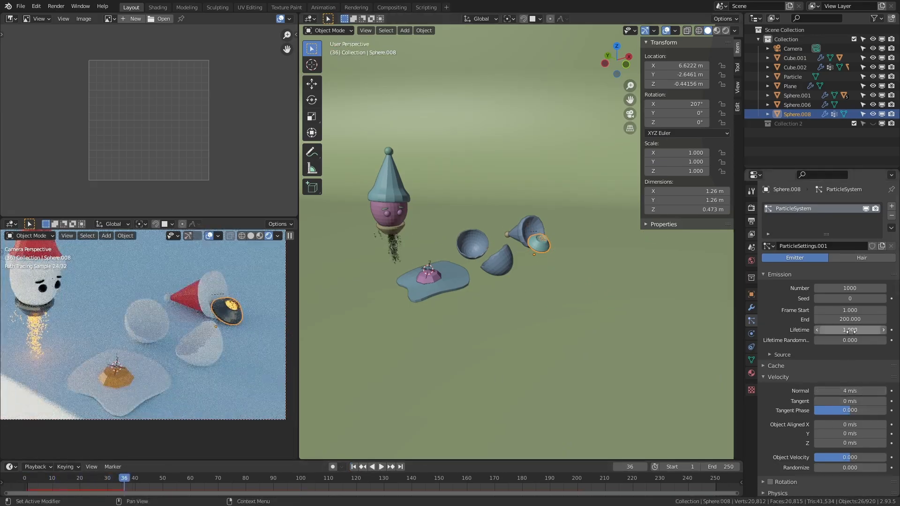
pyautogui.click(354, 467)
pyautogui.press('space')
pyautogui.press('space')
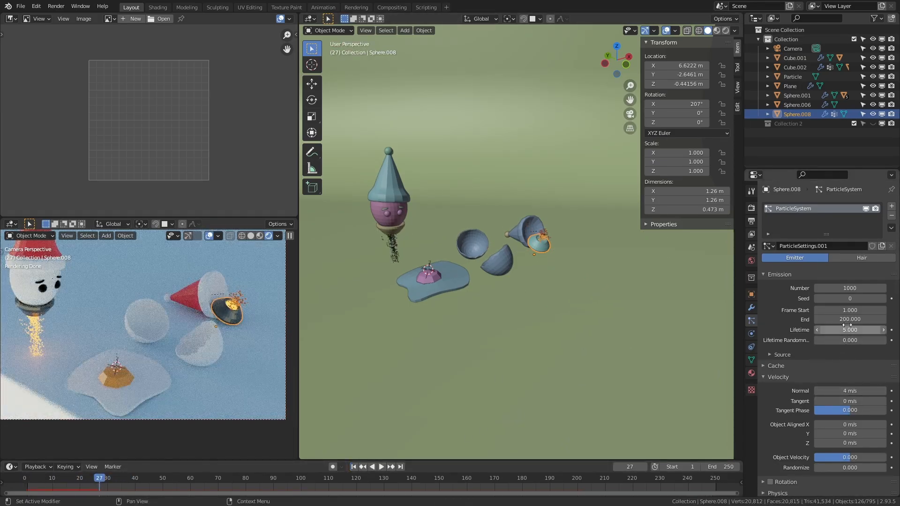
# Restore the fallen jet's particle lifetime to 50 and play the animation to frame 100.
pyautogui.hotkey('shift', 'Left')
pyautogui.press('space')
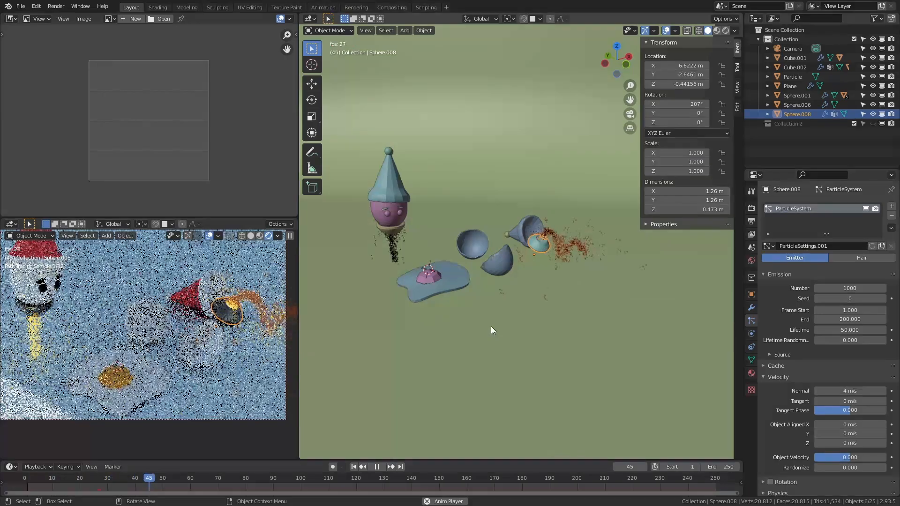
pyautogui.click(514, 326)
pyautogui.press('space')
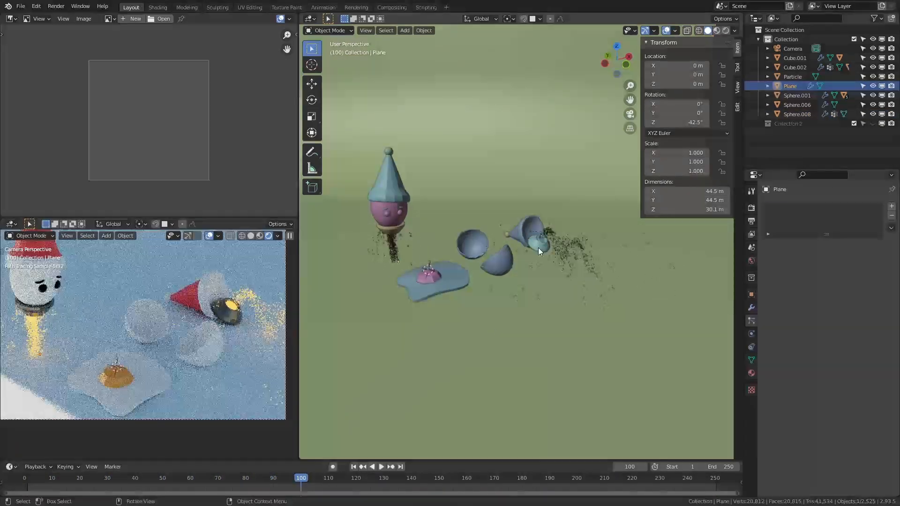
# Rotate the fallen jet to about Z -2.16° in the top view and replay the animation to frame 61.
pyautogui.click(539, 249)
pyautogui.press('KP_7')
pyautogui.scroll(4, 573, 326)
pyautogui.press('r')
pyautogui.click(581, 325)
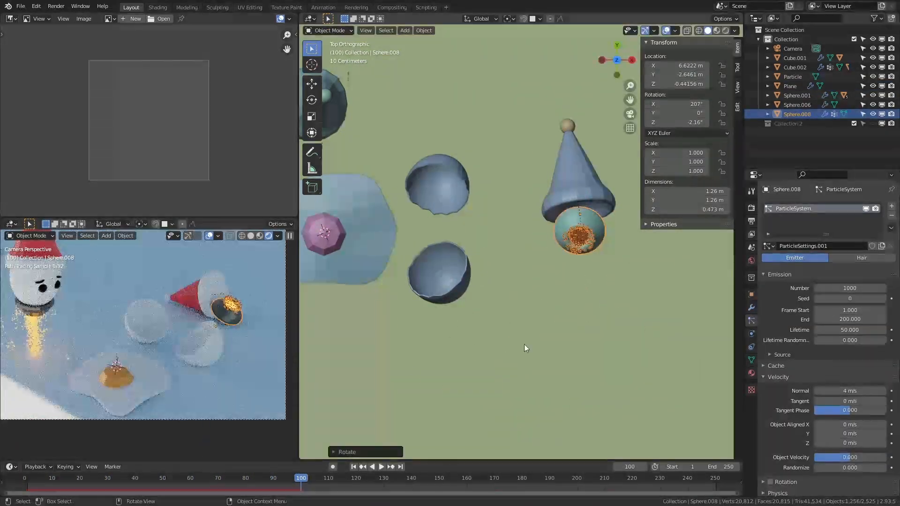
pyautogui.hotkey('shift', 'Left')
pyautogui.press('space')
pyautogui.moveTo(439, 370); pyautogui.dragTo(562, 229, button='middle')
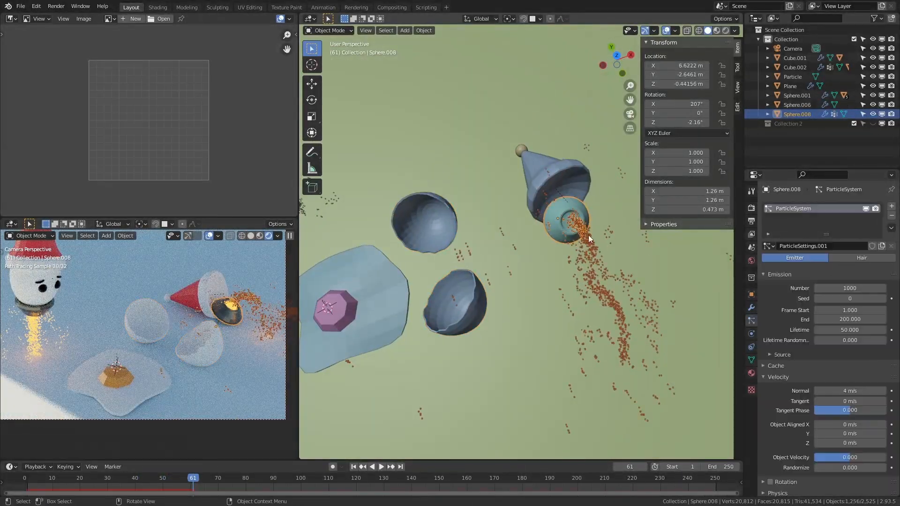
# Set the display amount of the fallen jet's simple particle children to 2.
pyautogui.scroll(-10, 827, 355)
pyautogui.write('3')
pyautogui.press('Return')
pyautogui.doubleClick(856, 417)
pyautogui.write('2')
pyautogui.press('Return')
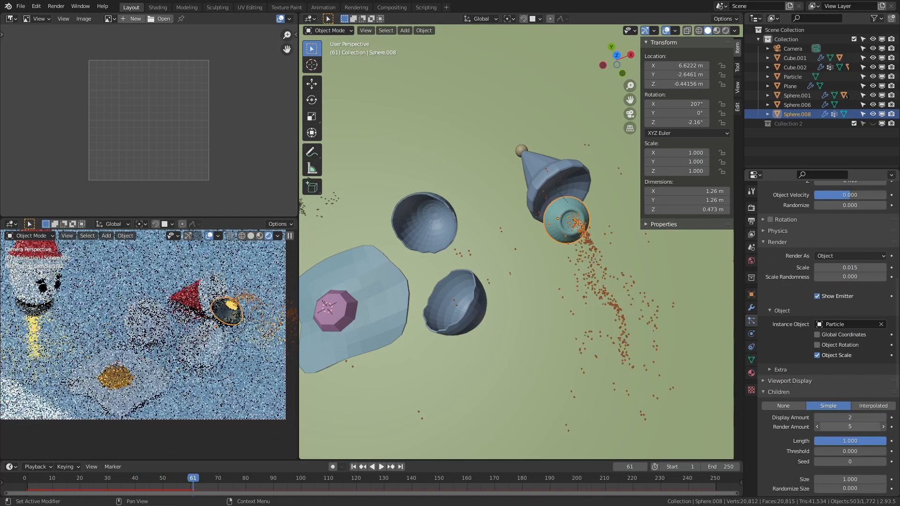
# Examine the overall composition and the jets' particle streams from several angles and in the camera render.
pyautogui.click(566, 393)
pyautogui.click(563, 241)
pyautogui.scroll(-3, 453, 327)
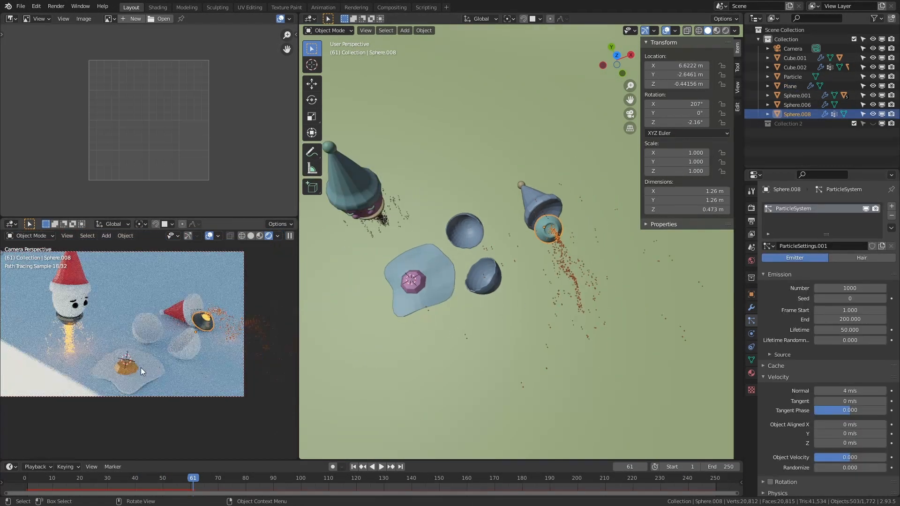
pyautogui.click(403, 263)
pyautogui.scroll(-2, 403, 263)
pyautogui.scroll(-3, 211, 328)
pyautogui.scroll(3, 211, 328)
pyautogui.moveTo(378, 244); pyautogui.dragTo(436, 193, button='middle')
pyautogui.scroll(4, 473, 206)
pyautogui.click(544, 237)
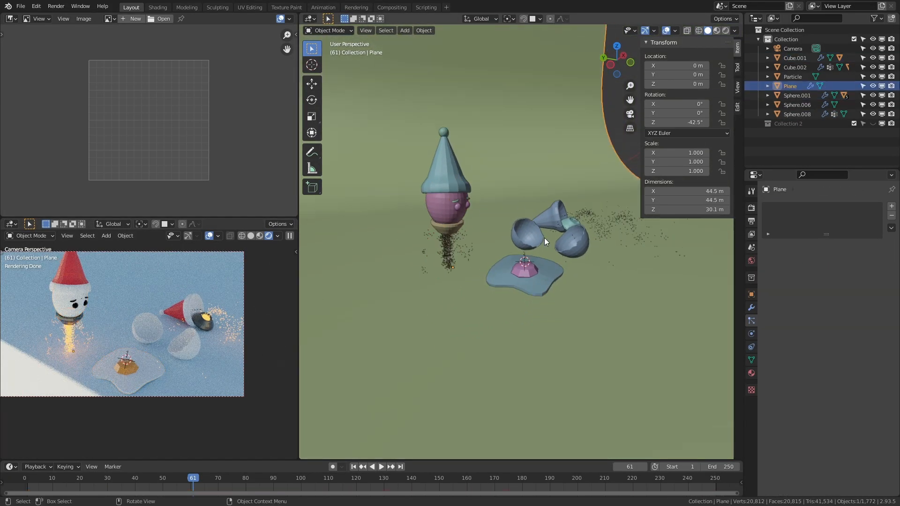
# Move the camera back to frame the whole scene, and set the render resolution to 2000 by 2000 px.
pyautogui.press('KP_0')
pyautogui.hotkey('shift', '`')
pyautogui.click(521, 242)
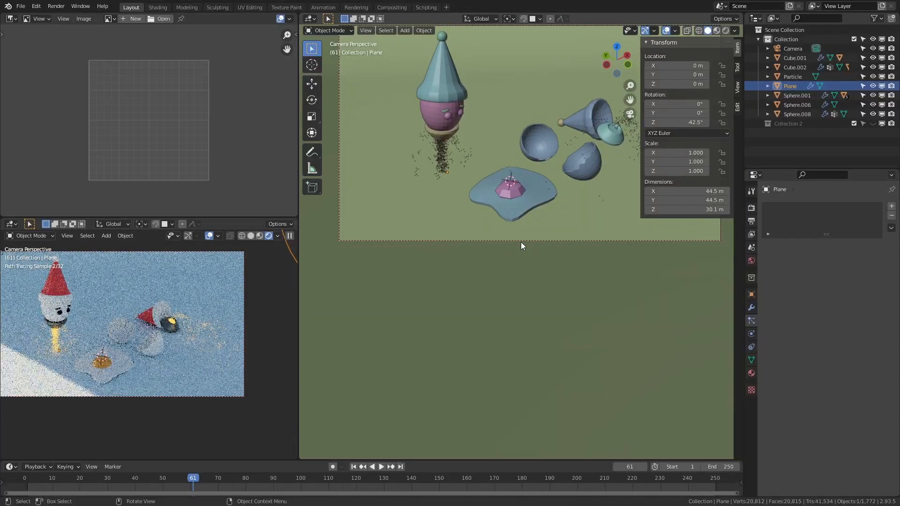
pyautogui.scroll(-3, 129, 328)
pyautogui.scroll(3, 129, 328)
pyautogui.keyDown('shift'); pyautogui.moveTo(501, 209); pyautogui.dragTo(473, 274, button='middle'); pyautogui.keyUp('shift')
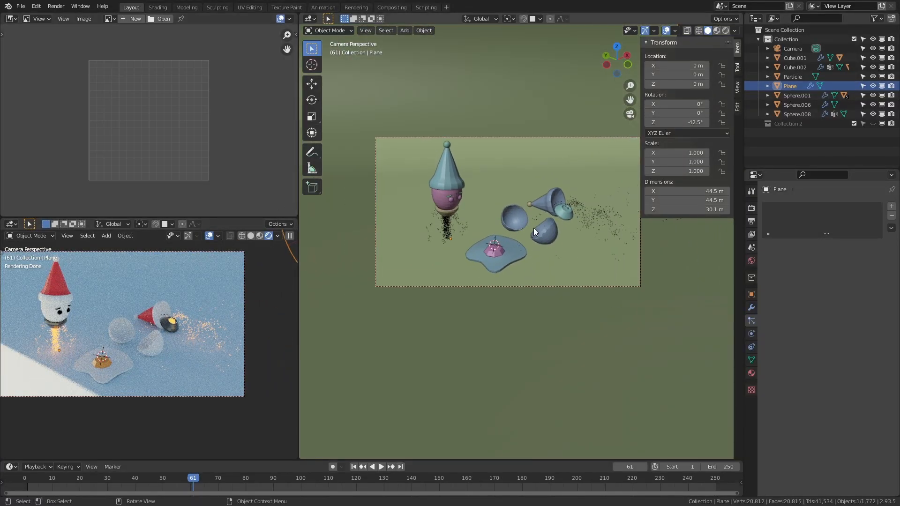
pyautogui.click(751, 221)
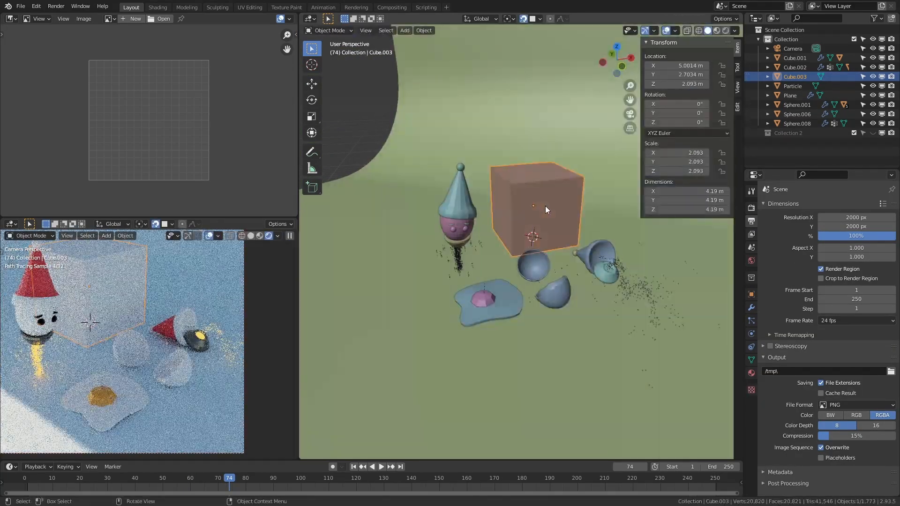
# Add a Bevel modifier and a level 1 Subdivision modifier to the large cube behind the broken shells.
pyautogui.press('q')
pyautogui.click(531, 246)
pyautogui.scroll(5, 519, 265)
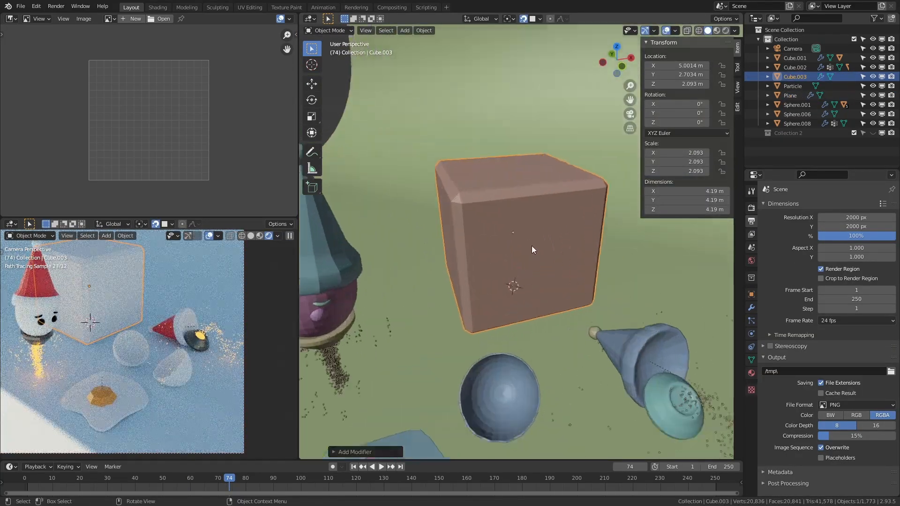
pyautogui.hotkey('ctrl', '1')
# Add two vertical loop cuts across the cube in each horizontal direction, unslid, to outline crossing bands.
pyautogui.press('Tab')
pyautogui.scroll(-3, 558, 312)
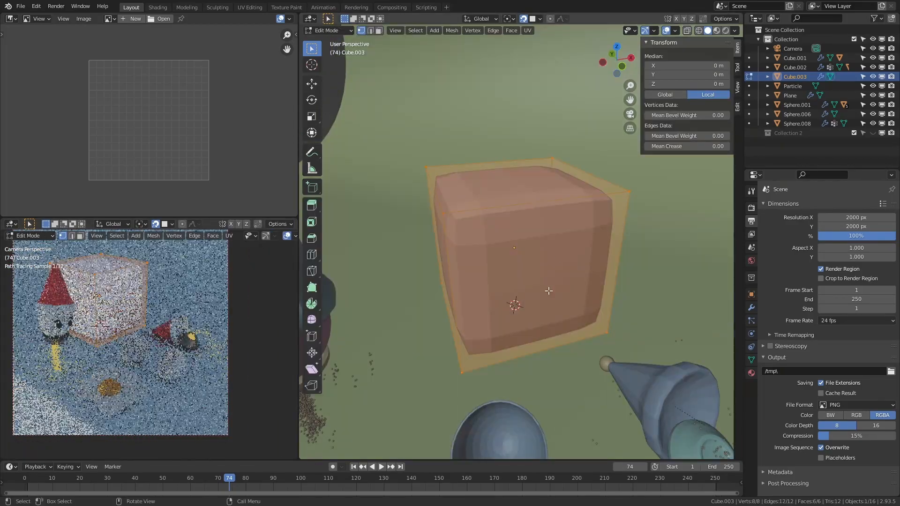
pyautogui.hotkey('ctrl', 'r')
pyautogui.scroll(1, 557, 312)
pyautogui.click(557, 312)
pyautogui.rightClick(557, 312)
pyautogui.hotkey('ctrl', 'r')
pyautogui.scroll(1, 520, 206)
pyautogui.click(531, 176)
pyautogui.rightClick(530, 175)
# Duplicate the cube's two crossing central face loops in place and separate the copy into its own band object.
pyautogui.moveTo(541, 235); pyautogui.dragTo(594, 204, button='middle')
pyautogui.press('3')
pyautogui.keyDown('alt'); pyautogui.keyDown('shift'); pyautogui.click(536, 172); pyautogui.keyUp('shift'); pyautogui.keyUp('alt')
pyautogui.moveTo(539, 267); pyautogui.dragTo(560, 230, button='middle')
pyautogui.hotkey('shift', 'd')
pyautogui.rightClick(582, 286)
pyautogui.press('s')
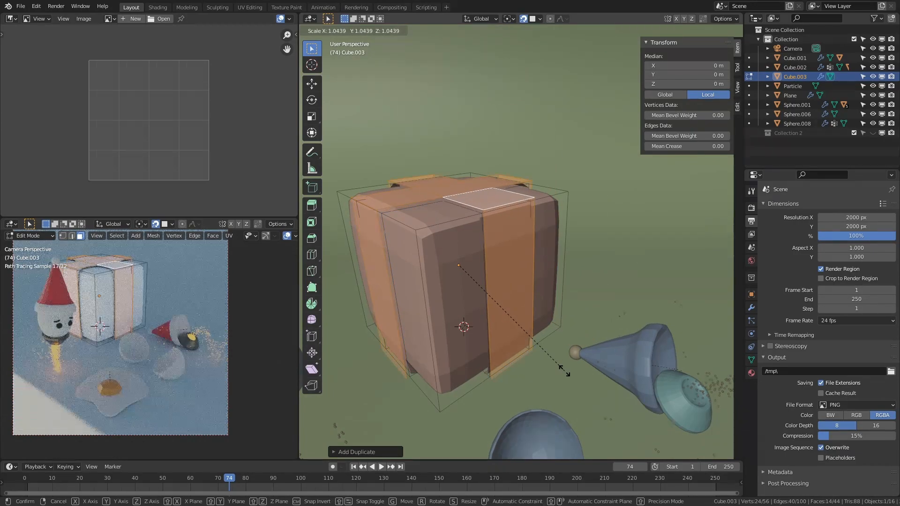
pyautogui.hotkey('ctrl', 'z')
pyautogui.press('p')
pyautogui.click(564, 371)
pyautogui.press('Tab')
# Add a Solidify modifier with a thickness of -0.04 m to the separated present bands.
pyautogui.click(519, 267)
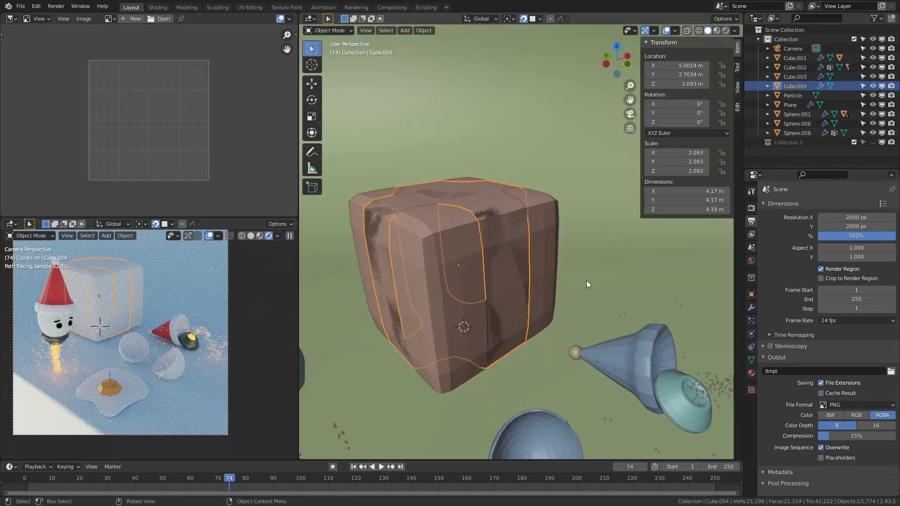
pyautogui.moveTo(557, 282); pyautogui.dragTo(540, 271, button='middle')
pyautogui.press('q')
pyautogui.click(539, 275)
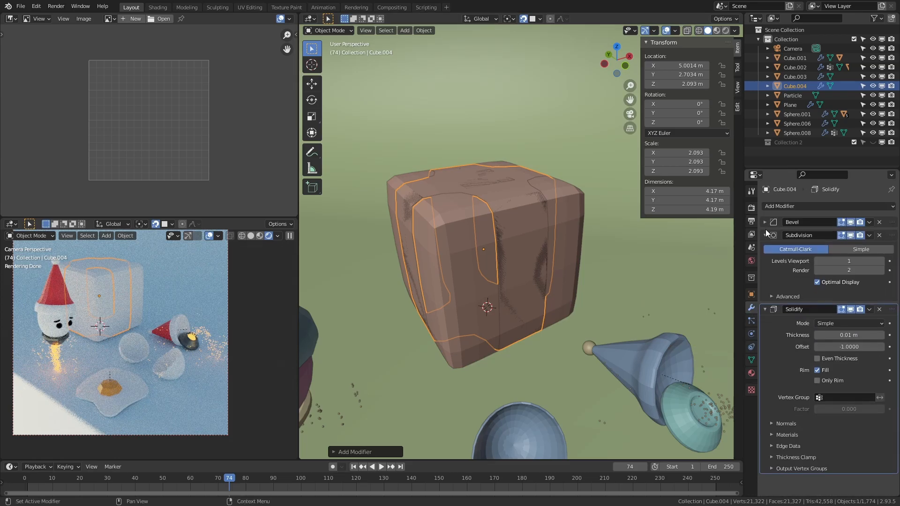
# Give the present box a new material and set its base colour to a pinkish red.
pyautogui.click(526, 277)
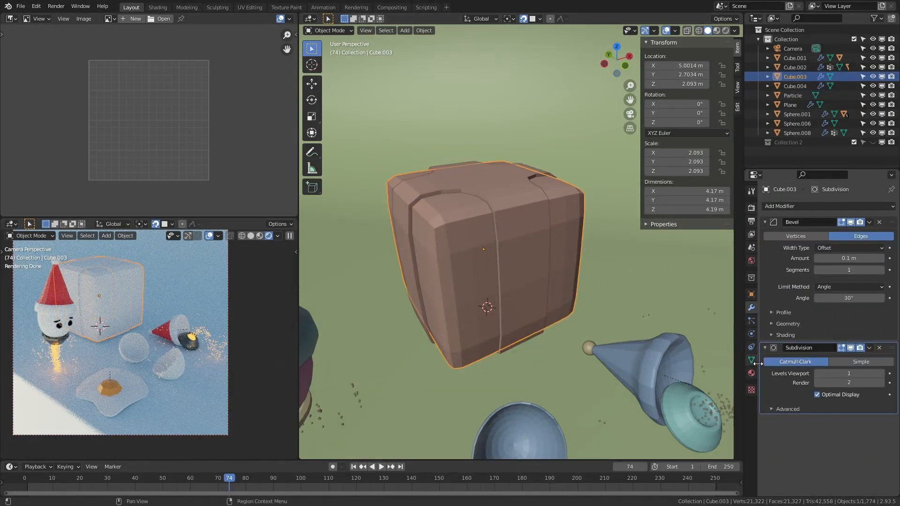
pyautogui.click(751, 373)
pyautogui.click(794, 237)
pyautogui.click(854, 402)
pyautogui.click(842, 310)
pyautogui.moveTo(842, 310); pyautogui.dragTo(825, 289)
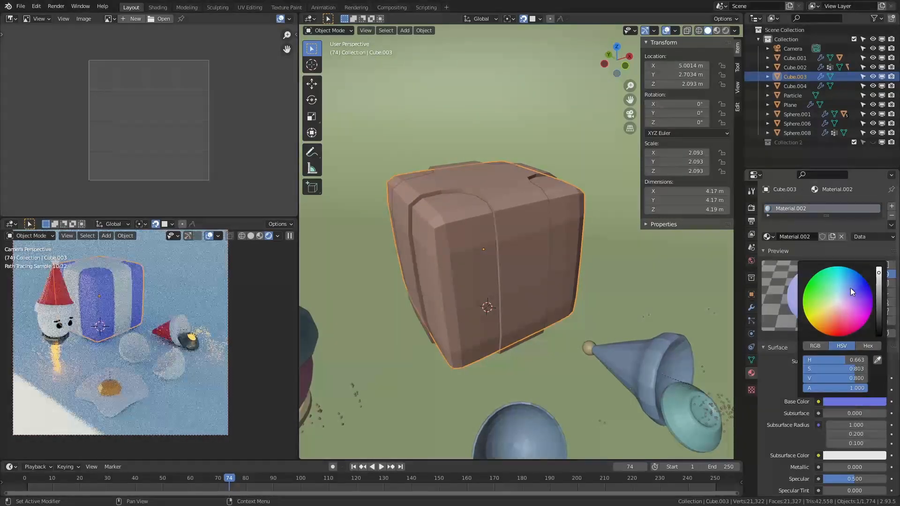
# Narrow both crossing present bands by scaling their edge loops to 0.8 along X and along Y.
pyautogui.click(524, 286)
pyautogui.scroll(-3, 536, 313)
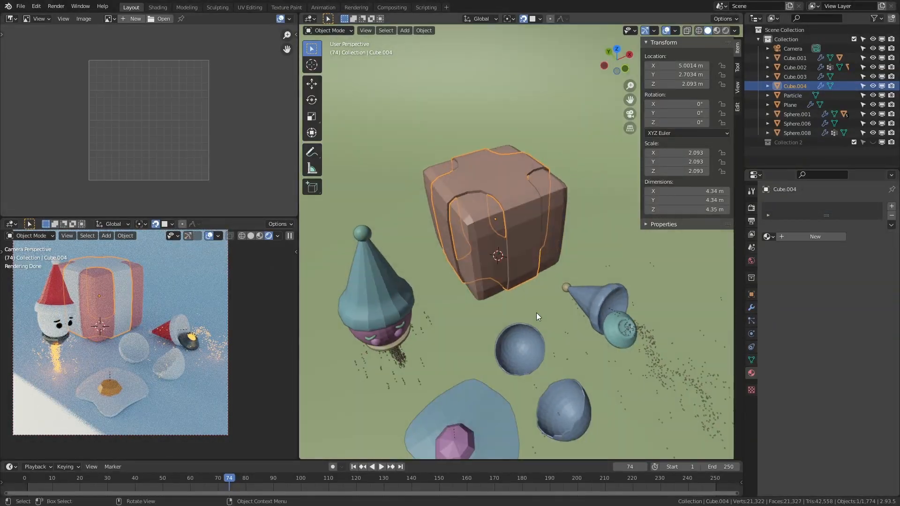
pyautogui.press('KP_7')
pyautogui.keyDown('shift'); pyautogui.moveTo(563, 179); pyautogui.dragTo(514, 252, button='middle'); pyautogui.keyUp('shift')
pyautogui.press('Tab')
pyautogui.scroll(2, 514, 251)
pyautogui.hotkey('shift', 'z')
pyautogui.hotkey('alt', 'a')
pyautogui.press('2')
pyautogui.press('z')
pyautogui.keyDown('alt'); pyautogui.click(441, 98); pyautogui.keyUp('alt')
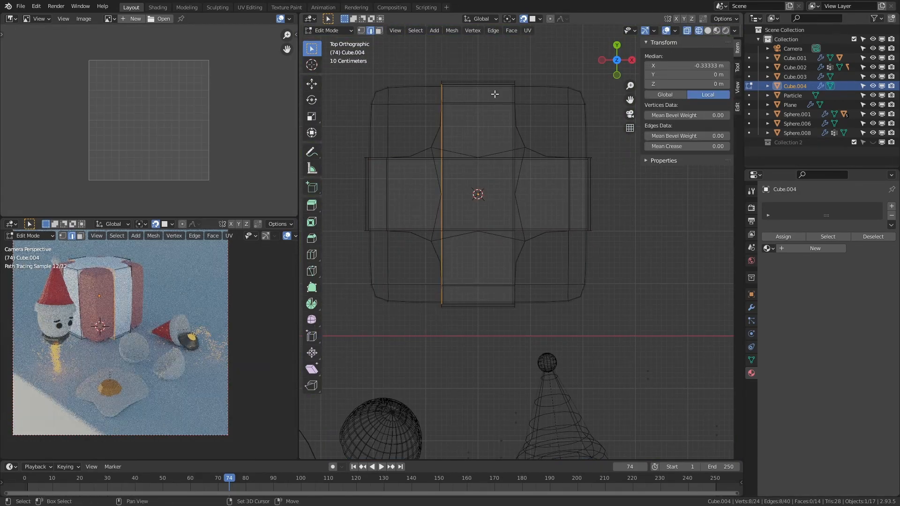
pyautogui.keyDown('shift'); pyautogui.moveTo(500, 65); pyautogui.dragTo(540, 355); pyautogui.keyUp('shift')
pyautogui.write('s0.8')
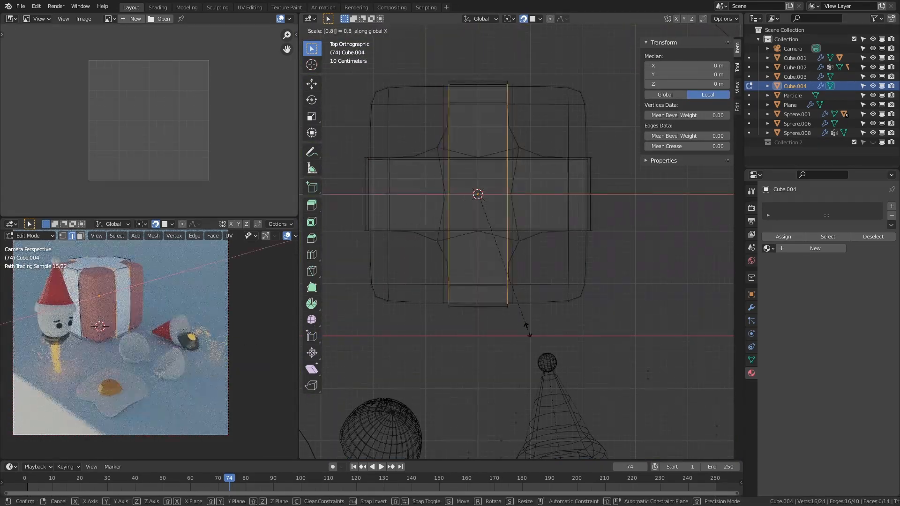
pyautogui.keyDown('alt'); pyautogui.keyDown('shift'); pyautogui.click(431, 233); pyautogui.keyUp('shift'); pyautogui.keyUp('alt')
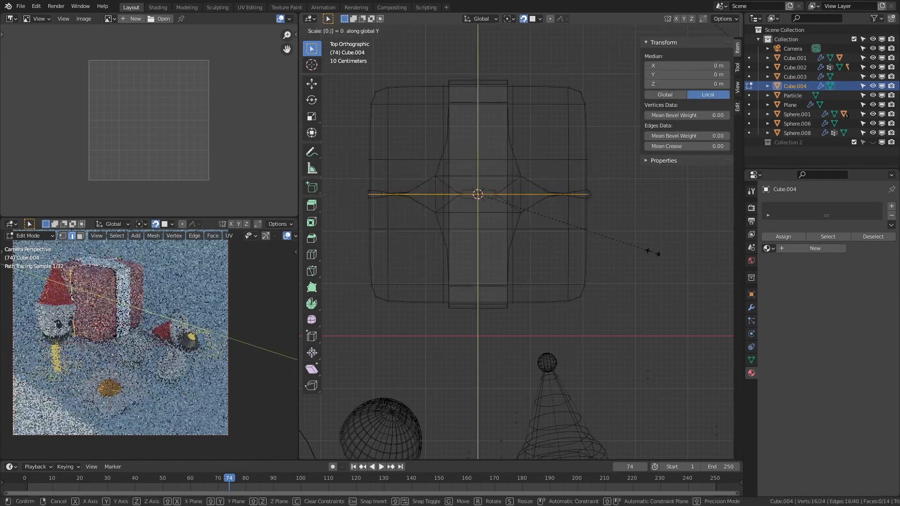
pyautogui.press('Tab')
pyautogui.click(600, 285)
pyautogui.hotkey('shift', 'z')
# Parent the bands to the present box as an object.
pyautogui.click(498, 282)
pyautogui.keyDown('shift'); pyautogui.click(552, 265); pyautogui.keyUp('shift')
pyautogui.hotkey('ctrl', 'p')
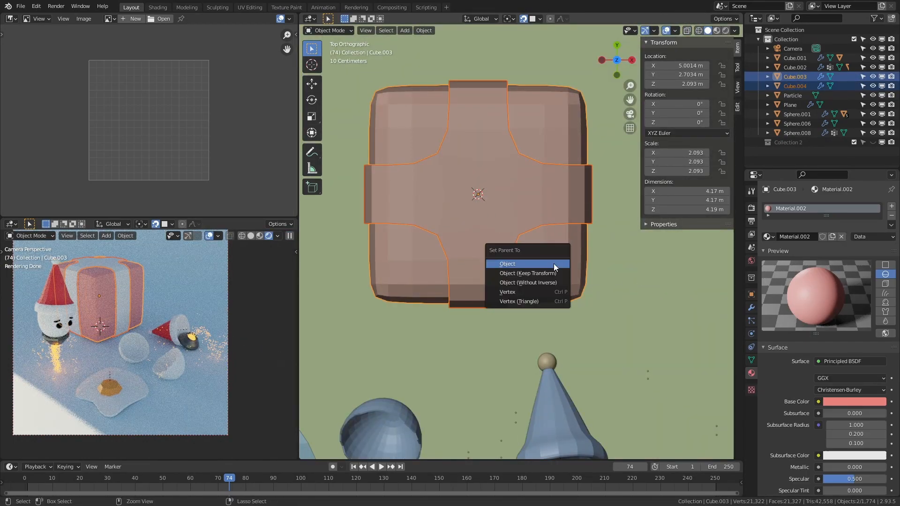
pyautogui.click(553, 263)
pyautogui.moveTo(553, 262); pyautogui.dragTo(547, 180, button='middle')
# Snap the 3D cursor to the central face on top of the present.
pyautogui.click(514, 201)
pyautogui.press('Tab')
pyautogui.press('3')
pyautogui.click(478, 216)
pyautogui.hotkey('shift', 's')
pyautogui.press('Tab')
pyautogui.click(680, 261)
pyautogui.moveTo(609, 276); pyautogui.dragTo(590, 235, button='middle')
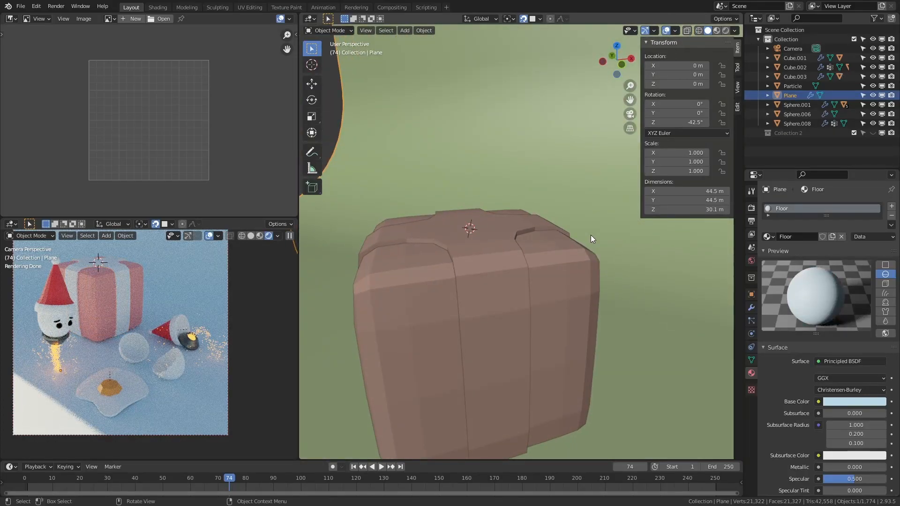
# Try a low-poly UV sphere raised on top of the present as the bow, and select it together with the bands.
pyautogui.hotkey('shift', 'a')
pyautogui.moveTo(428, 220)
pyautogui.click(493, 252)
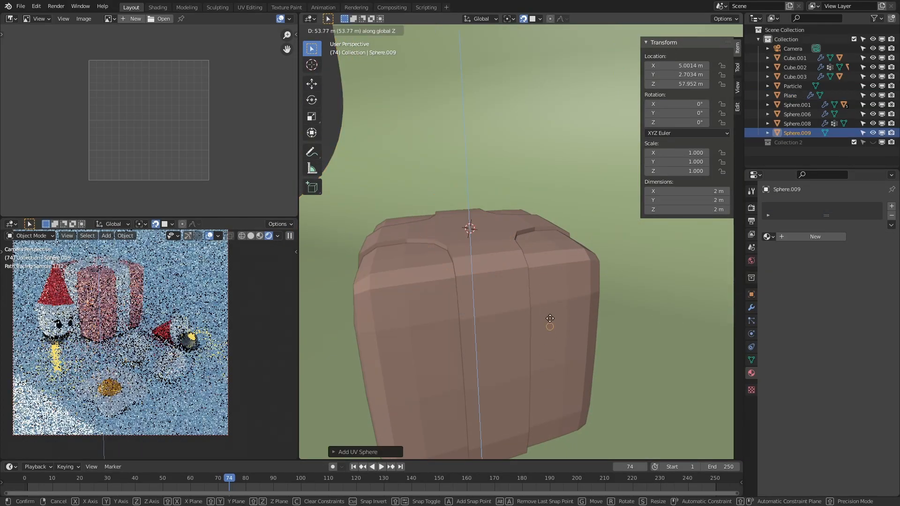
pyautogui.press('Tab')
pyautogui.press('Tab')
pyautogui.click(482, 224)
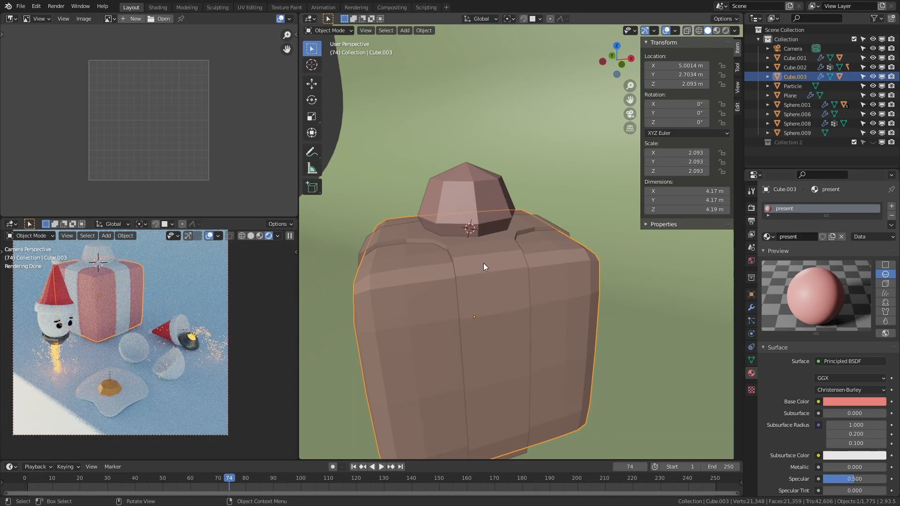
pyautogui.keyDown('shift'); pyautogui.click(482, 184); pyautogui.keyUp('shift')
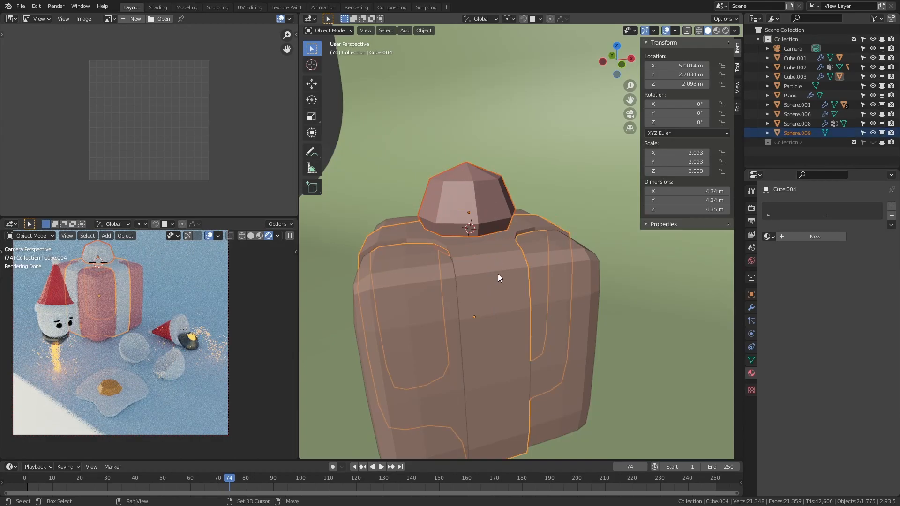
# Undo the UV sphere added on top of the present.
pyautogui.hotkey('ctrl', 'z')
pyautogui.hotkey('ctrl', 'z')
pyautogui.hotkey('ctrl', 'z')
pyautogui.hotkey('ctrl', 'z')
pyautogui.hotkey('ctrl', 'z')
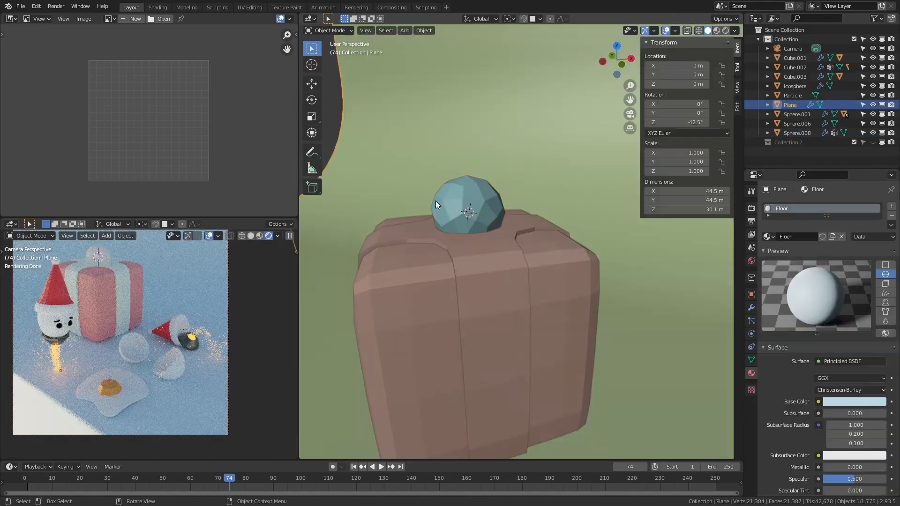
# Try rescaling the icosphere on top of the present and deleting several of its faces to shape a bow.
pyautogui.click(435, 200)
pyautogui.press('KP_7')
pyautogui.scroll(1, 493, 223)
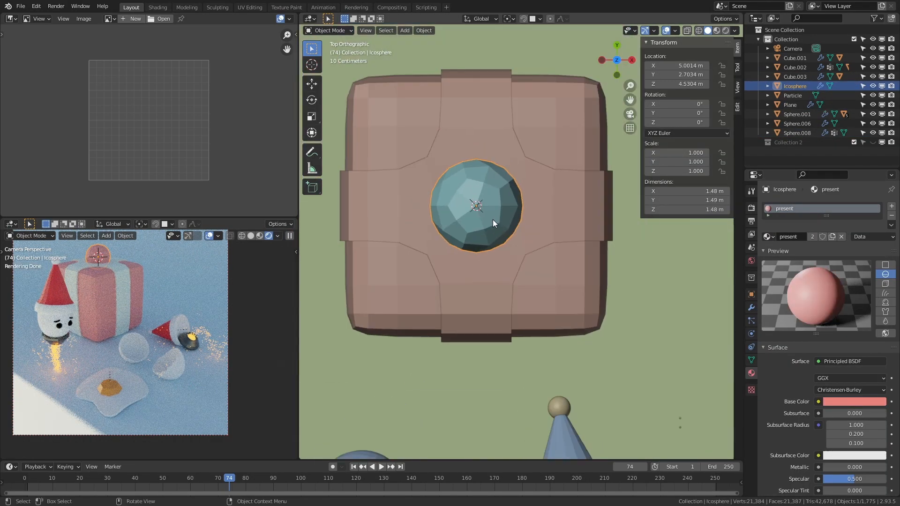
pyautogui.press('s')
pyautogui.click(596, 301)
pyautogui.press('Tab')
pyautogui.click(445, 205)
pyautogui.keyDown('shift'); pyautogui.click(498, 233); pyautogui.keyUp('shift')
pyautogui.keyDown('shift'); pyautogui.click(505, 187); pyautogui.keyUp('shift')
pyautogui.press('x')
pyautogui.moveTo(590, 227); pyautogui.dragTo(540, 220, button='middle')
pyautogui.press('Tab')
# Replace the icosphere on top of the present with an eight-segment UV sphere scaled to about 1.18.
pyautogui.press('x')
pyautogui.click(444, 161)
pyautogui.hotkey('shift', 'a')
pyautogui.moveTo(449, 159)
pyautogui.click(543, 196)
pyautogui.press('KP_7')
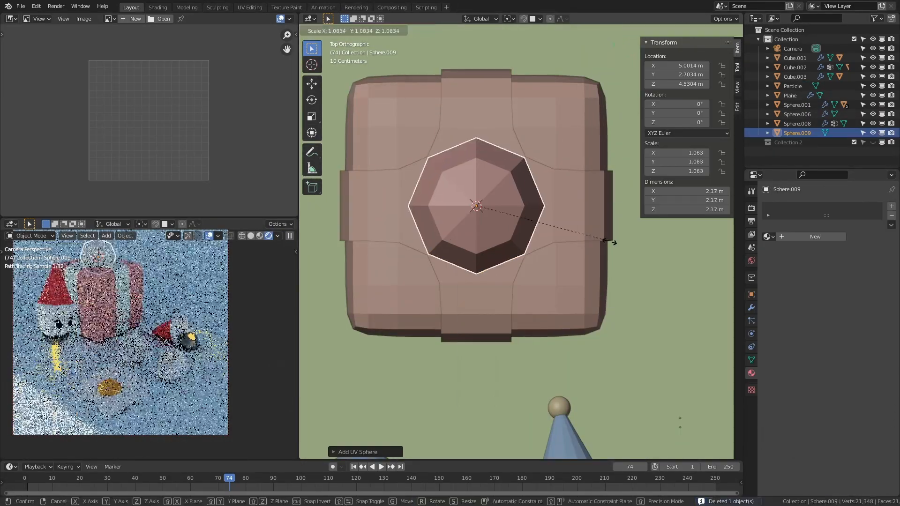
# Delete faces of the sphere to leave ribbon-like strips, and rotate its edges to twist them into a bow.
pyautogui.press('Tab')
pyautogui.press('x')
pyautogui.press('Escape')
pyautogui.press('a')
pyautogui.click(442, 189)
pyautogui.press('x')
pyautogui.click(498, 219)
pyautogui.moveTo(499, 220); pyautogui.dragTo(522, 268, button='middle')
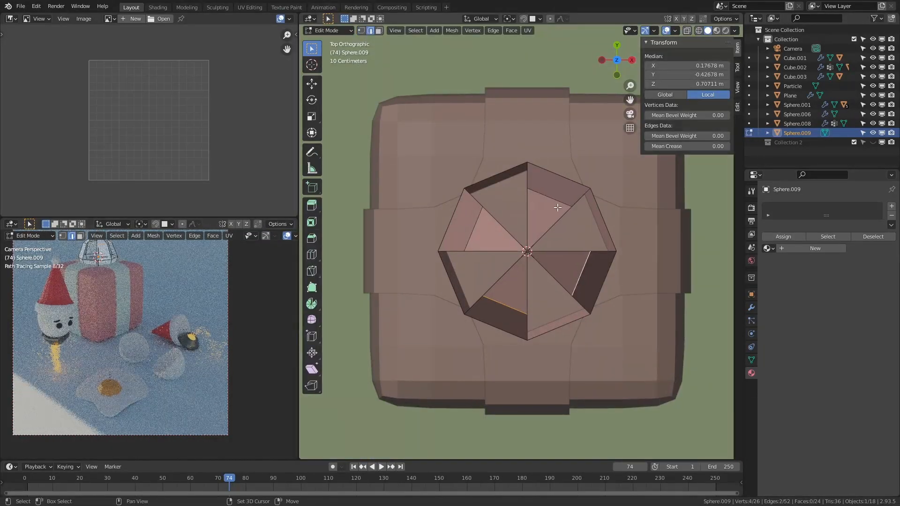
pyautogui.press('r')
pyautogui.click(524, 273)
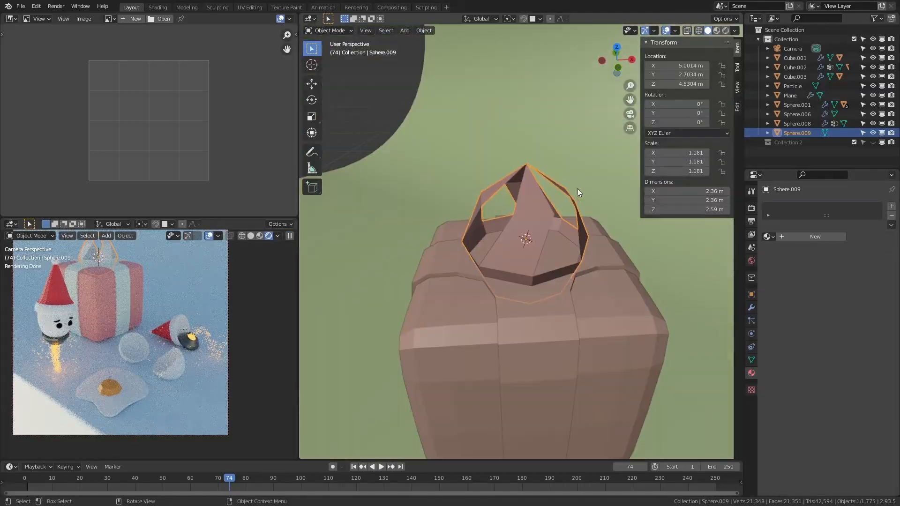
# Copy the present bands' modifiers to the bow and scale the bow to about 0.9.
pyautogui.click(530, 241)
pyautogui.keyDown('shift'); pyautogui.click(528, 212); pyautogui.keyUp('shift')
pyautogui.hotkey('ctrl', 'l')
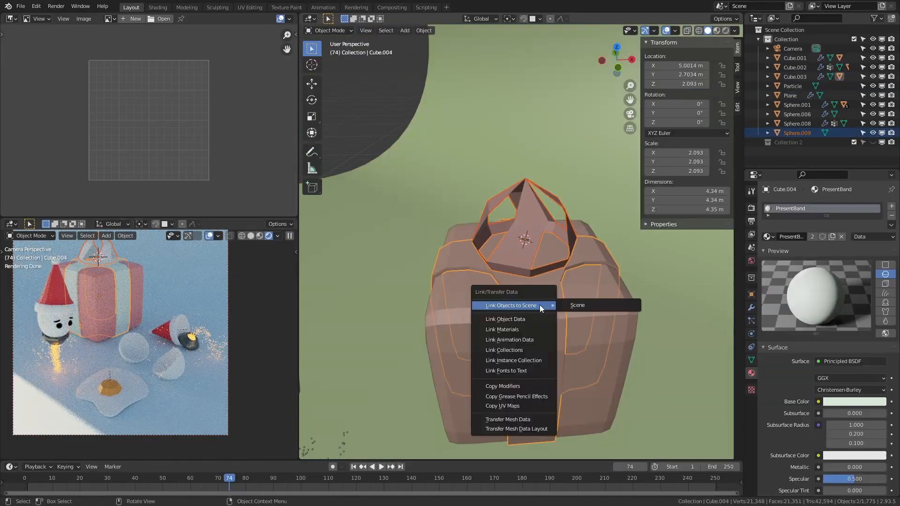
pyautogui.click(516, 385)
pyautogui.moveTo(614, 267); pyautogui.dragTo(498, 292, button='middle')
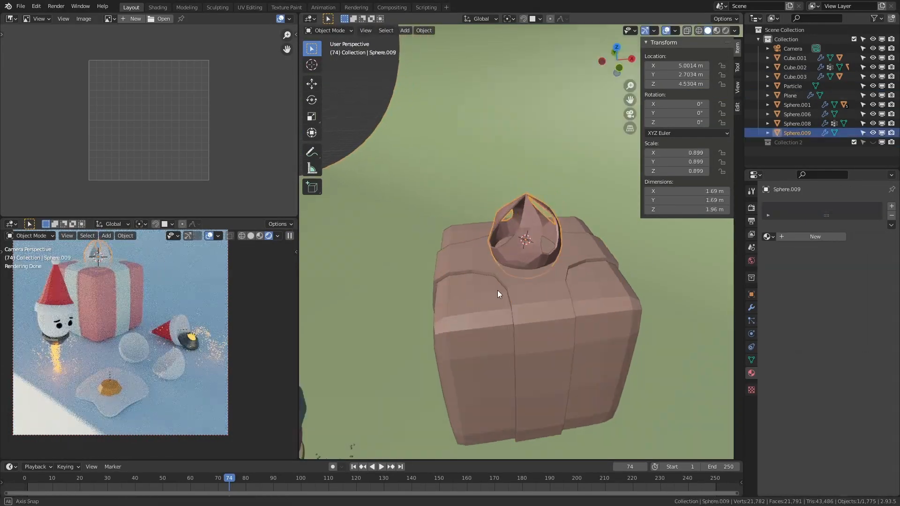
# Remove the Bevel and Subdivision modifiers from the bow, keeping only Solidify.
pyautogui.scroll(4, 498, 291)
pyautogui.hotkey('ctrl', '1')
pyautogui.click(751, 307)
pyautogui.click(879, 235)
pyautogui.click(878, 224)
pyautogui.click(106, 257)
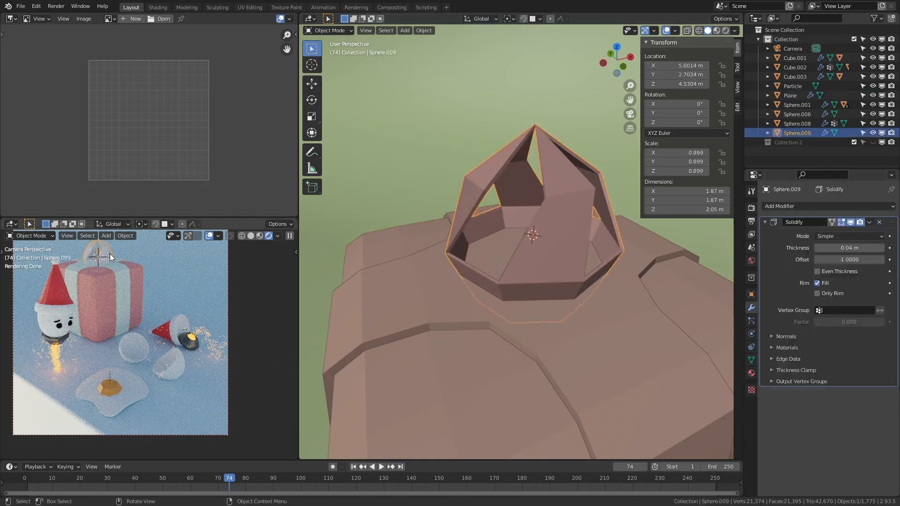
# Rotate the bow by 90180° about X to flip it upside down, and shift it vertically on Z.
pyautogui.click(539, 267)
pyautogui.scroll(-3, 531, 328)
pyautogui.write('rx90180')
pyautogui.press('Return')
pyautogui.press('g')
pyautogui.press('z')
pyautogui.click(602, 340)
# Delete the bow mesh's upper vertices in wireframe front view to open up the ribbon strips.
pyautogui.press('Tab')
pyautogui.moveTo(602, 328); pyautogui.dragTo(591, 263, button='middle')
pyautogui.press('KP_1')
pyautogui.hotkey('shift', 'z')
pyautogui.press('x')
pyautogui.click(605, 174)
pyautogui.moveTo(458, 165); pyautogui.dragTo(608, 197)
pyautogui.press('x')
pyautogui.click(607, 197)
pyautogui.press('Tab')
# Delete unneeded edges from the bow and set the bow on the present at about 5.15 m on Z.
pyautogui.hotkey('shift', 'z')
pyautogui.moveTo(608, 196); pyautogui.dragTo(565, 213, button='middle')
pyautogui.click(565, 214)
pyautogui.press('Tab')
pyautogui.press('2')
pyautogui.keyDown('shift'); pyautogui.click(488, 264); pyautogui.keyUp('shift')
pyautogui.press('x')
pyautogui.click(468, 280)
pyautogui.press('Tab')
pyautogui.press('g')
pyautogui.press('z')
pyautogui.click(577, 220)
# Move the bow's upper vertices vertically and scale them outward, spreading the bow to about 2.63 m wide.
pyautogui.press('Tab')
pyautogui.press('KP_1')
pyautogui.press('1')
pyautogui.hotkey('shift', 'z')
pyautogui.moveTo(421, 155); pyautogui.dragTo(630, 199)
pyautogui.press('g')
pyautogui.press('z')
pyautogui.press('s')
pyautogui.click(662, 213)
pyautogui.press('Tab')
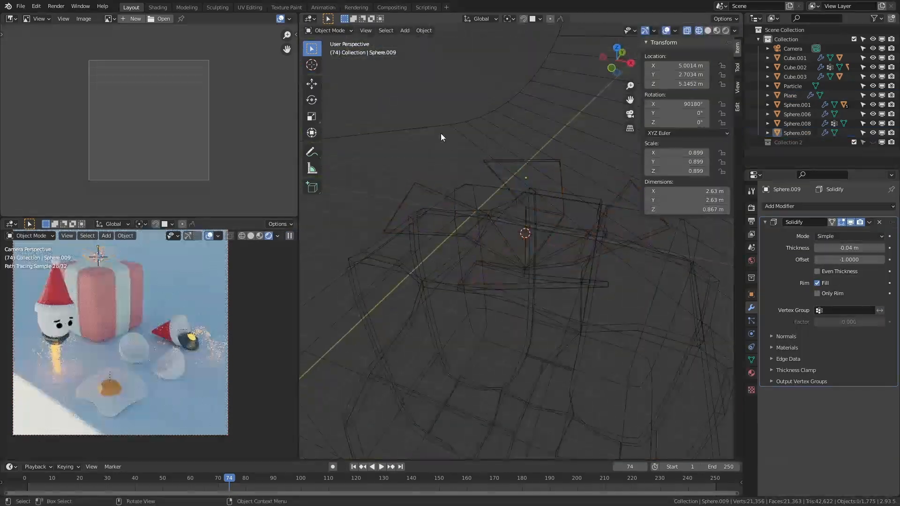
# Snap the 3D cursor to the bow's centre and add a small low-poly UV sphere there as the knot.
pyautogui.hotkey('shift', 'z')
pyautogui.click(575, 271)
pyautogui.moveTo(574, 271); pyautogui.dragTo(573, 231, button='middle')
pyautogui.press('Tab')
pyautogui.click(524, 252)
pyautogui.hotkey('shift', 's')
pyautogui.click(524, 271)
pyautogui.hotkey('shift', 'a')
pyautogui.click(536, 288)
pyautogui.press('s')
pyautogui.click(636, 335)
pyautogui.press('Tab')
pyautogui.click(640, 239)
pyautogui.scroll(4, 158, 346)
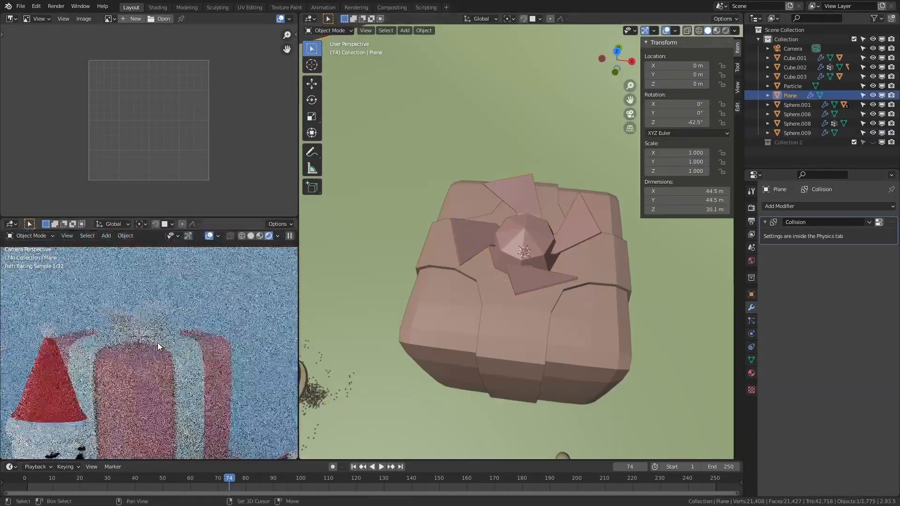
pyautogui.scroll(4, 159, 345)
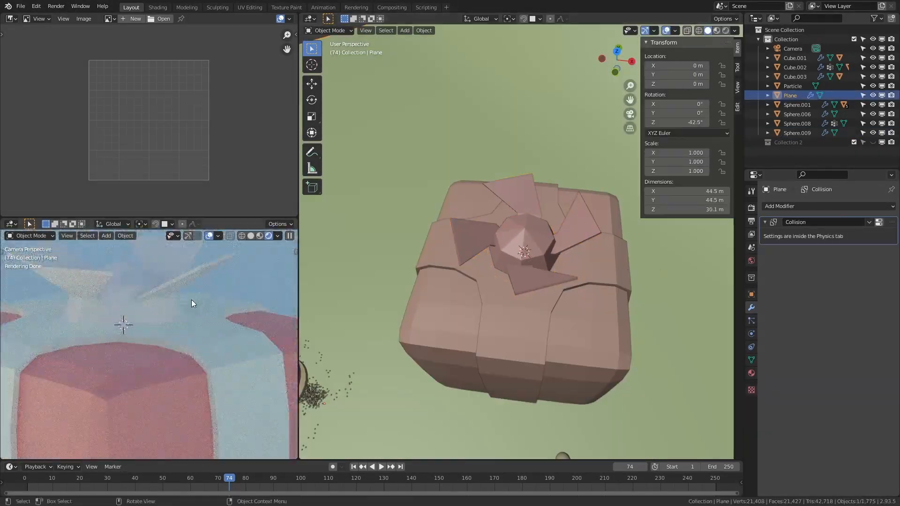
# Rotate the bow about Z so its loops sit at a slight angle on the present.
pyautogui.click(536, 282)
pyautogui.press('r')
pyautogui.press('z')
pyautogui.click(571, 335)
pyautogui.press('Tab')
pyautogui.press('s')
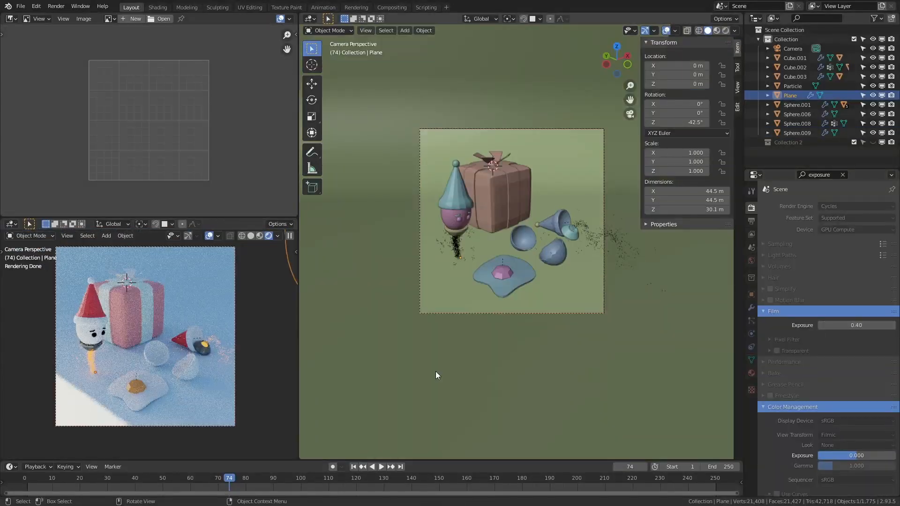
# Parent the bow to the present and test the link by rotating the present about Z.
pyautogui.click(468, 235)
pyautogui.scroll(2, 518, 153)
pyautogui.click(481, 158)
pyautogui.keyDown('shift'); pyautogui.click(502, 148); pyautogui.keyUp('shift')
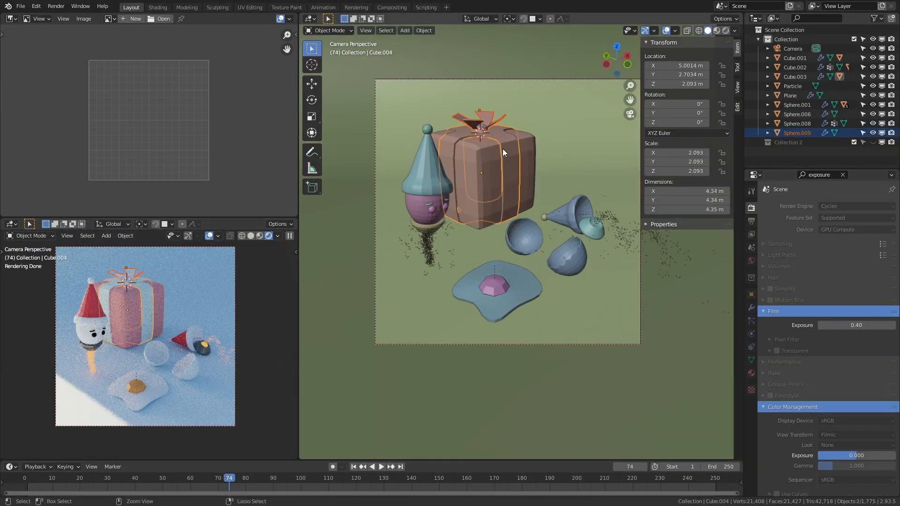
pyautogui.hotkey('ctrl', 'j')
pyautogui.press('r')
pyautogui.press('z')
pyautogui.click(562, 271)
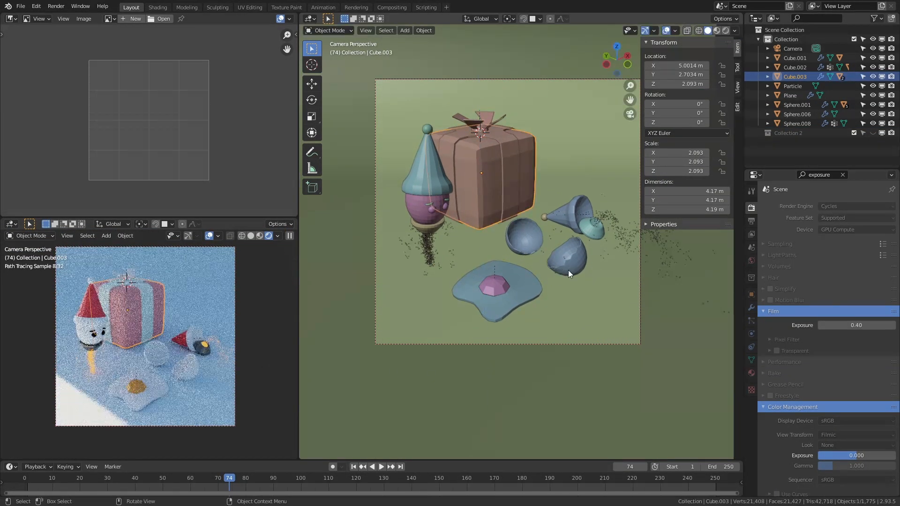
# Duplicate the present with its bands and bow in top view, turned 29.9° and placed at about X 10.36 m, Y 2.48 m.
pyautogui.click(585, 290)
pyautogui.scroll(-2, 591, 297)
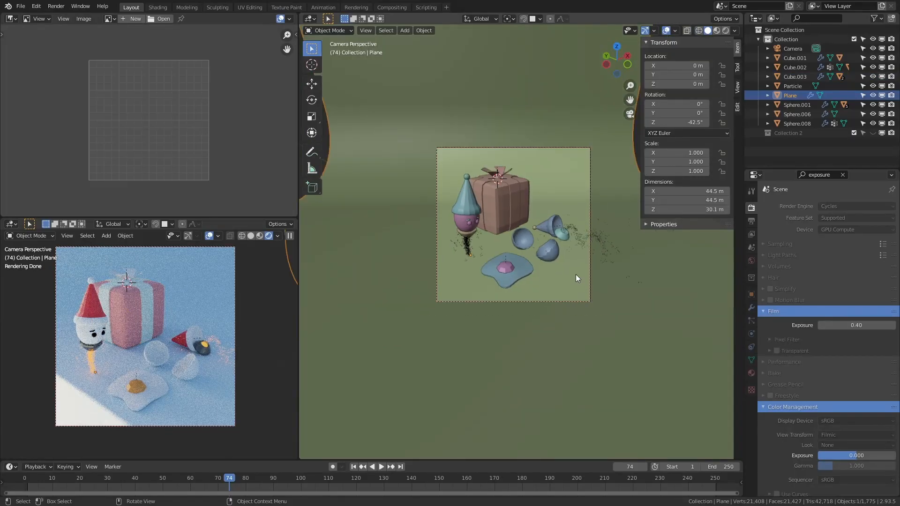
pyautogui.press('KP_7')
pyautogui.scroll(-5, 560, 259)
pyautogui.click(563, 273)
pyautogui.keyDown('shift'); pyautogui.click(560, 251); pyautogui.keyUp('shift')
pyautogui.keyDown('shift'); pyautogui.click(535, 260); pyautogui.keyUp('shift')
pyautogui.keyDown('shift'); pyautogui.moveTo(586, 286); pyautogui.dragTo(499, 277, button='middle'); pyautogui.keyUp('shift')
pyautogui.hotkey('shift', 'd')
pyautogui.click(610, 253)
pyautogui.press('r')
pyautogui.click(614, 214)
pyautogui.press('g')
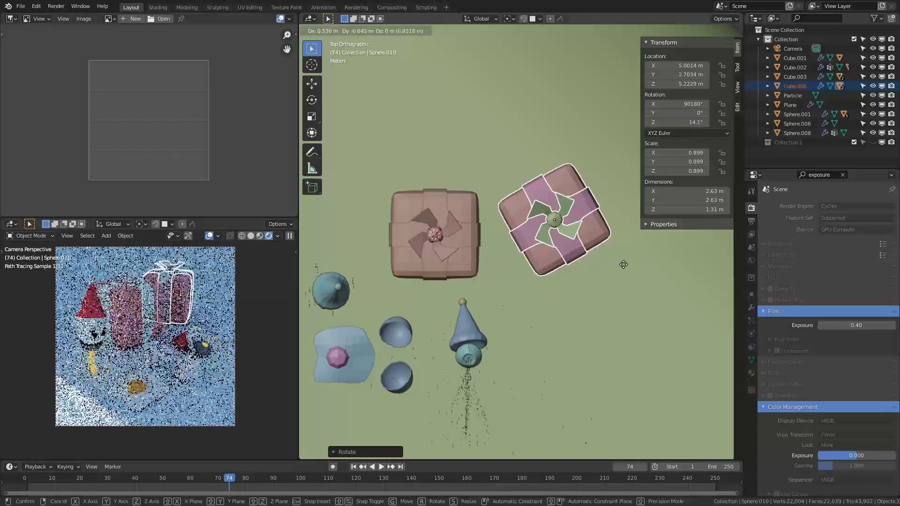
pyautogui.click(618, 283)
pyautogui.click(595, 269)
# Give the duplicate present its own material, present.001, with a saturated red base color.
pyautogui.click(751, 373)
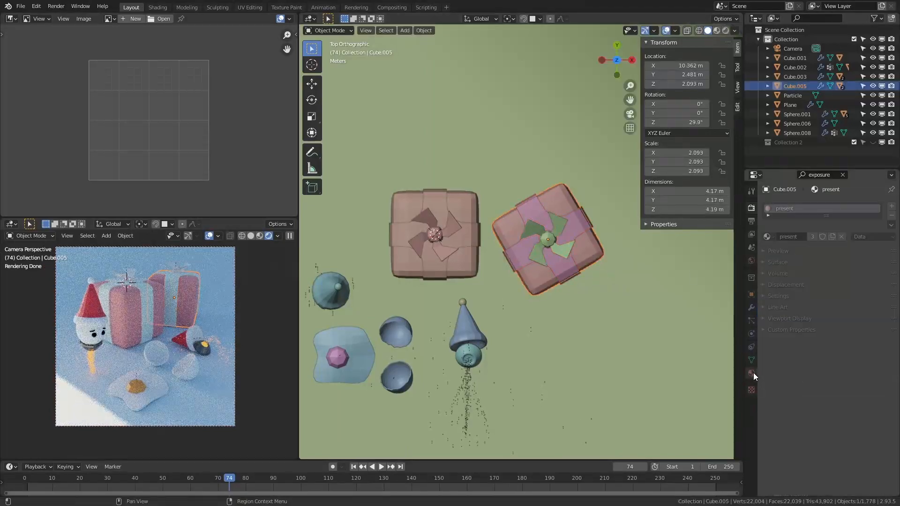
pyautogui.click(845, 405)
pyautogui.moveTo(837, 321); pyautogui.dragTo(834, 331)
# Move the duplicate present toward the camera to about X 9.52 m, Y -0.82 m.
pyautogui.click(578, 258)
pyautogui.click(578, 258)
pyautogui.press('g')
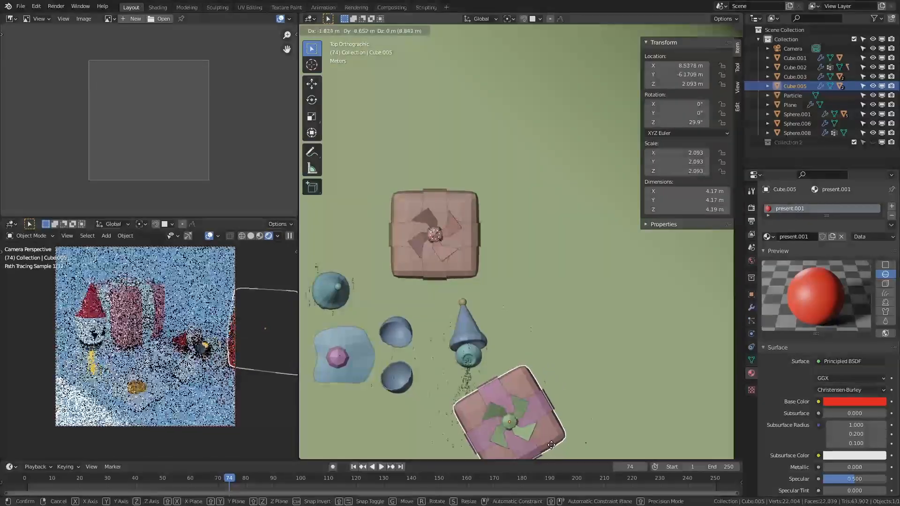
pyautogui.click(575, 352)
# Change the duplicate present's base color to orange and reposition it, turned to about 22° on Z.
pyautogui.click(854, 402)
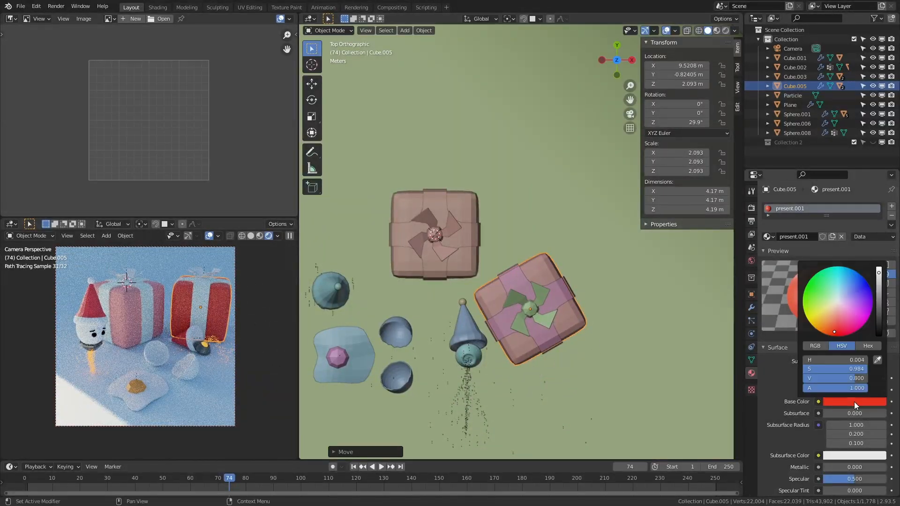
pyautogui.moveTo(822, 332)
pyautogui.mouseDown()
pyautogui.moveTo(842, 296)
pyautogui.moveTo(854, 303)
pyautogui.moveTo(852, 313)
pyautogui.moveTo(809, 316)
pyautogui.moveTo(821, 310)
pyautogui.moveTo(828, 319)
pyautogui.mouseUp()
pyautogui.press('g')
pyautogui.click(580, 342)
pyautogui.press('r')
pyautogui.click(576, 347)
pyautogui.click(855, 402)
# Move the orange present to about X 10.66 m, Y 2.05 m and rotate it to about 40.8° on Z.
pyautogui.press('g')
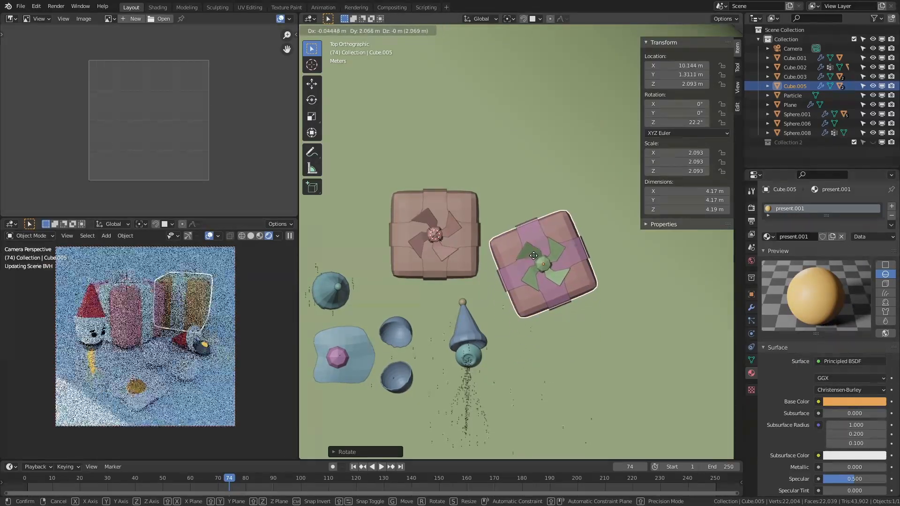
pyautogui.click(604, 234)
pyautogui.press('r')
pyautogui.click(598, 218)
pyautogui.press('g')
pyautogui.click(592, 215)
# Preview the animation up to frame 103 with the camera view in Material Preview, and restore Rendered shading.
pyautogui.press('z')
pyautogui.click(207, 363)
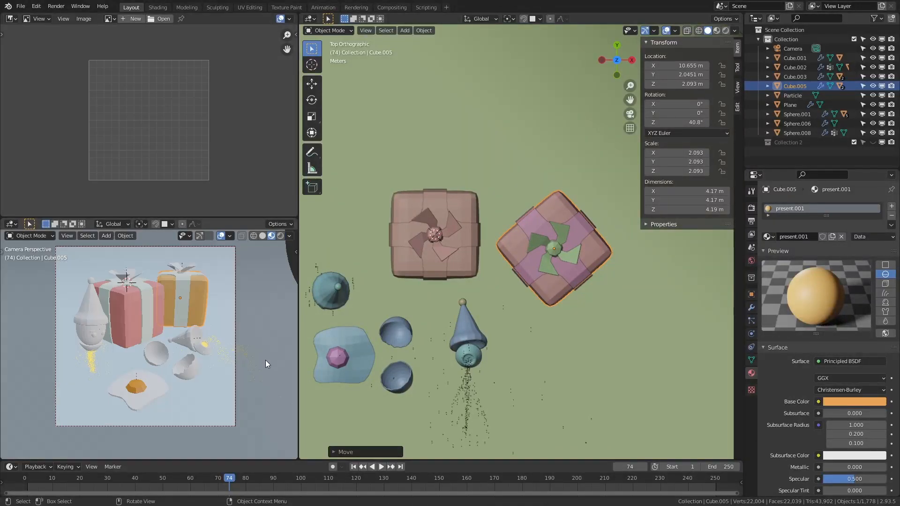
pyautogui.click(558, 347)
pyautogui.press('space')
pyautogui.press('space')
pyautogui.moveTo(372, 330)
pyautogui.mouseDown(button='middle')
pyautogui.moveTo(418, 260)
pyautogui.moveTo(434, 253)
pyautogui.mouseUp(button='middle')
pyautogui.press('z')
pyautogui.click(201, 266)
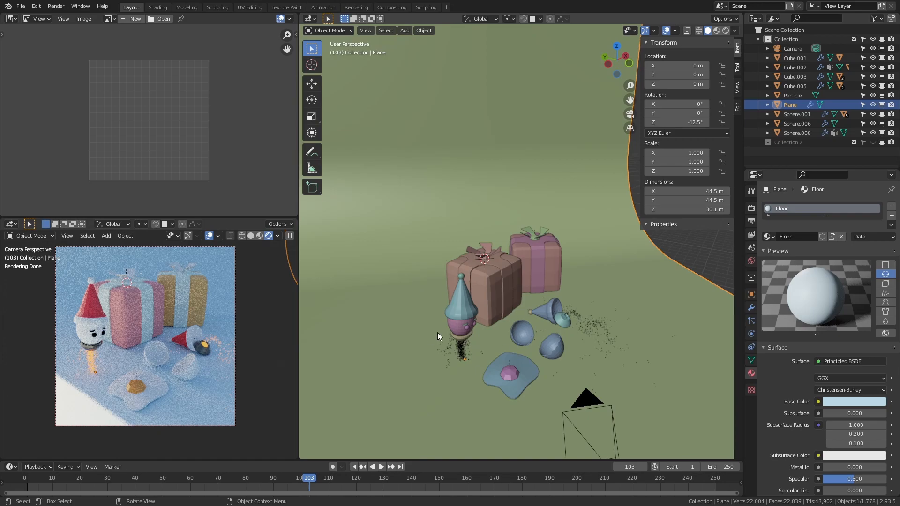
# Try Metallic and Roughness at 1.0 on the Floor material, and reset both to their defaults.
pyautogui.scroll(-5, 852, 398)
pyautogui.moveTo(845, 334); pyautogui.dragTo(828, 334)
pyautogui.moveTo(839, 298); pyautogui.dragTo(872, 298)
pyautogui.moveTo(829, 334); pyautogui.dragTo(886, 333)
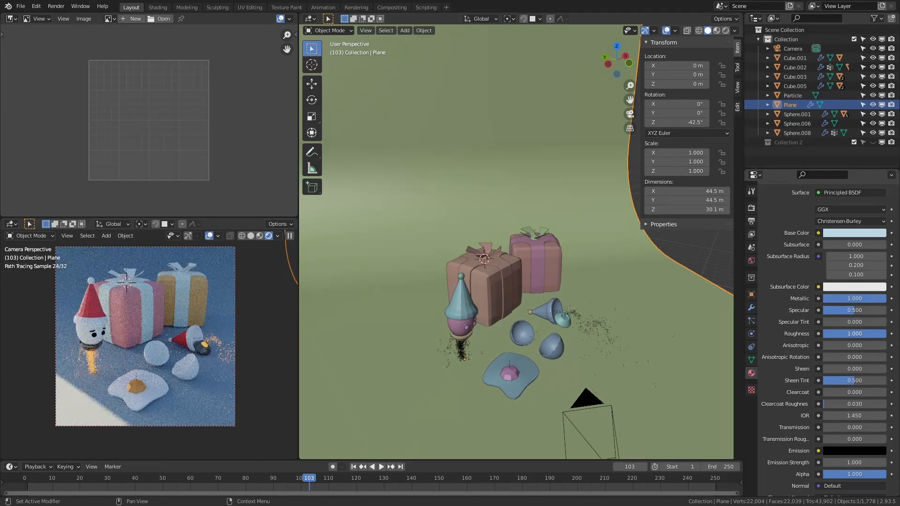
pyautogui.moveTo(879, 298); pyautogui.dragTo(824, 299)
pyautogui.press('BackSpace')
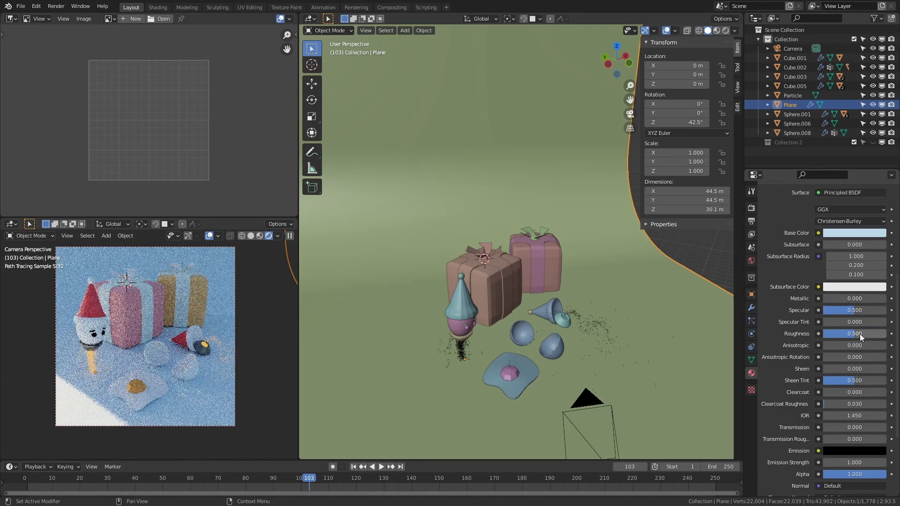
pyautogui.scroll(-4, 796, 373)
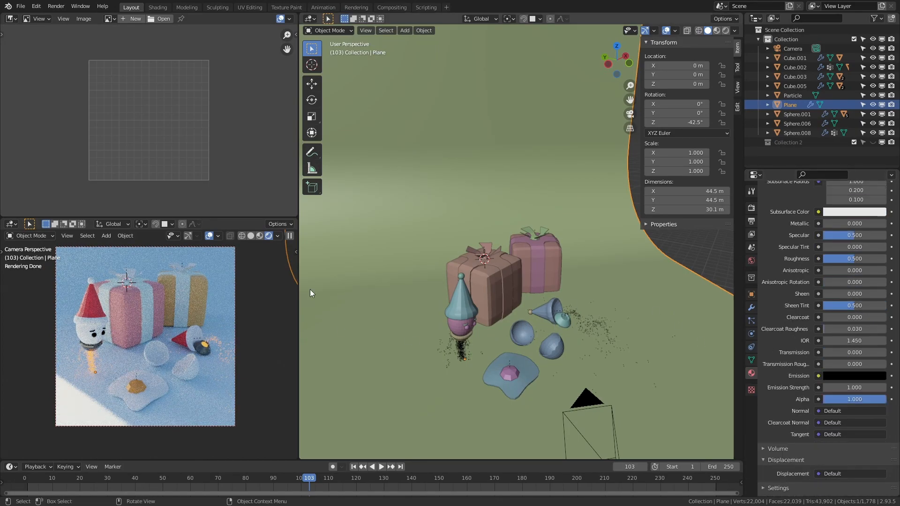
# Examine the fried egg and the hovering egg character up close in front view.
pyautogui.click(528, 371)
pyautogui.keyDown('shift'); pyautogui.moveTo(547, 359); pyautogui.dragTo(617, 271, button='middle'); pyautogui.keyUp('shift')
pyautogui.press('KP_0')
pyautogui.press('KP_1')
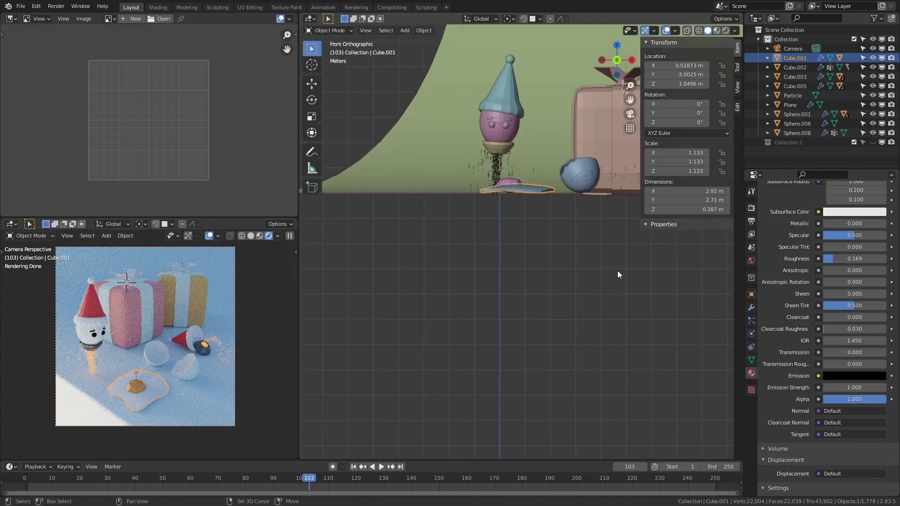
pyautogui.scroll(4, 617, 271)
pyautogui.click(506, 242)
pyautogui.keyDown('shift'); pyautogui.moveTo(489, 156); pyautogui.dragTo(505, 262, button='middle'); pyautogui.keyUp('shift')
pyautogui.scroll(-4, 453, 211)
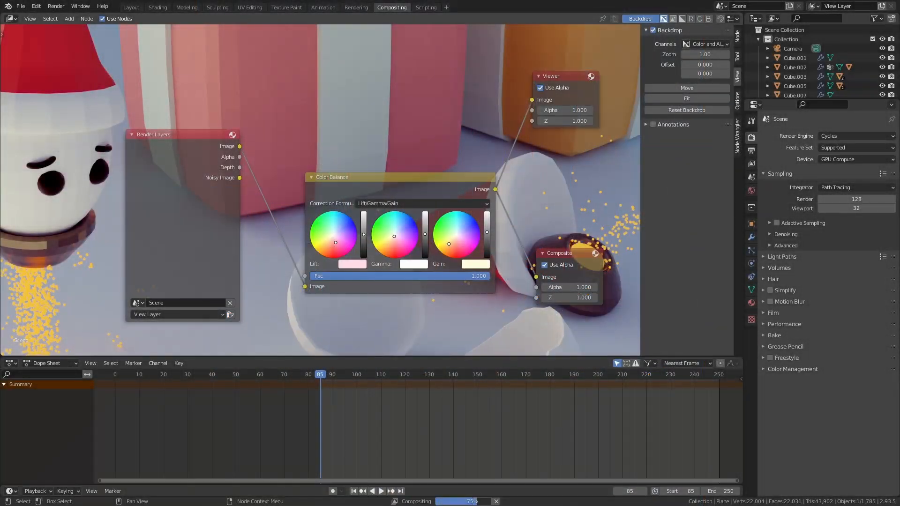
# Reposition the compositor's Color Balance node and slightly raise its Lift brightness.
pyautogui.moveTo(376, 181); pyautogui.dragTo(353, 166)
pyautogui.moveTo(341, 218)
pyautogui.mouseDown()
pyautogui.moveTo(340, 209)
pyautogui.moveTo(341, 217)
pyautogui.mouseUp()
pyautogui.scroll(-11, 458, 303)
pyautogui.click(460, 304)
pyautogui.moveTo(478, 339); pyautogui.dragTo(540, 352, button='middle')
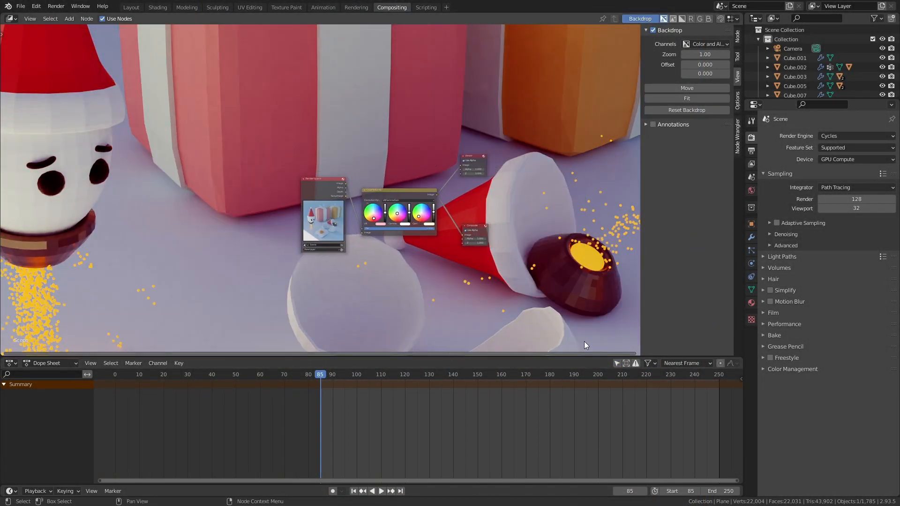
# Enlarge the compositor's node editor by lowering its border with the Dope Sheet below.
pyautogui.scroll(4, 582, 340)
pyautogui.click(737, 58)
pyautogui.press('n')
pyautogui.rightClick(212, 141)
pyautogui.scroll(9, 598, 269)
pyautogui.moveTo(366, 355); pyautogui.dragTo(529, 433)
pyautogui.rightClick(409, 358)
pyautogui.press('n')
pyautogui.click(737, 77)
pyautogui.click(522, 60)
pyautogui.click(522, 61)
pyautogui.scroll(-10, 469, 141)
# Add a Color Correction node to the compositing tree and set its Master Saturation to 1.1.
pyautogui.moveTo(384, 233); pyautogui.dragTo(446, 188)
pyautogui.scroll(6, 450, 178)
pyautogui.hotkey('shift', 'a')
pyautogui.click(533, 140)
pyautogui.click(469, 100)
pyautogui.moveTo(376, 148); pyautogui.dragTo(380, 147)
pyautogui.doubleClick(376, 148)
pyautogui.write('1.1')
pyautogui.press('Return')
# Move the Color Balance node aside and link the Render Layers image directly to the Color Correction node's Image input.
pyautogui.scroll(-3, 356, 164)
pyautogui.moveTo(185, 199); pyautogui.dragTo(184, 328)
pyautogui.moveTo(85, 186); pyautogui.dragTo(314, 229)
pyautogui.moveTo(195, 328); pyautogui.dragTo(202, 258)
# Set the Color Correction node's Master Saturation to 1.2.
pyautogui.scroll(3, 319, 230)
pyautogui.doubleClick(353, 182)
pyautogui.write('1.2')
pyautogui.press('Return')
# Try different Shadows Saturation values on the Color Correction node and return the setting to 1.0.
pyautogui.doubleClick(353, 192)
pyautogui.press('Escape')
pyautogui.doubleClick(375, 193)
pyautogui.write('1.5')
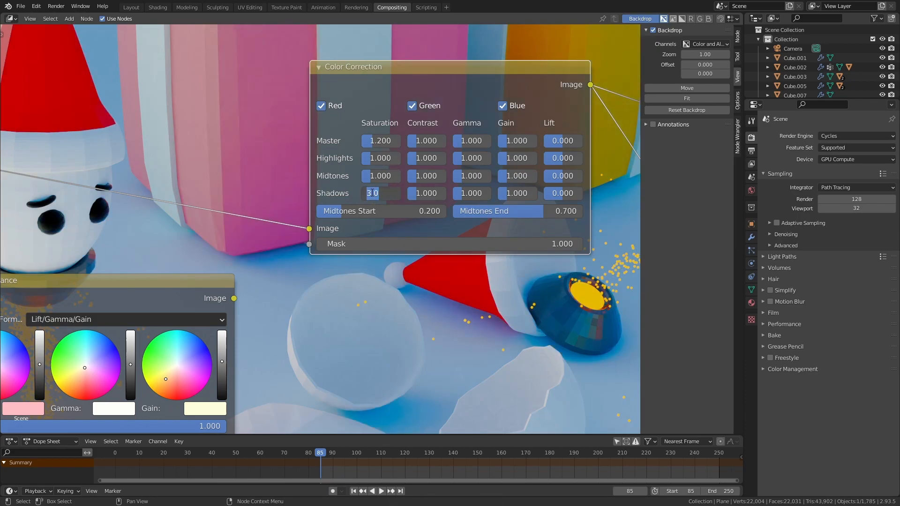
pyautogui.press('Return')
pyautogui.doubleClick(390, 195)
pyautogui.write('.1.1')
pyautogui.press('Return')
# Try a Shadows Contrast of 1.5 on the Color Correction node and enter a replacement value.
pyautogui.doubleClick(429, 194)
pyautogui.write('1.5')
pyautogui.press('Return')
pyautogui.doubleClick(431, 194)
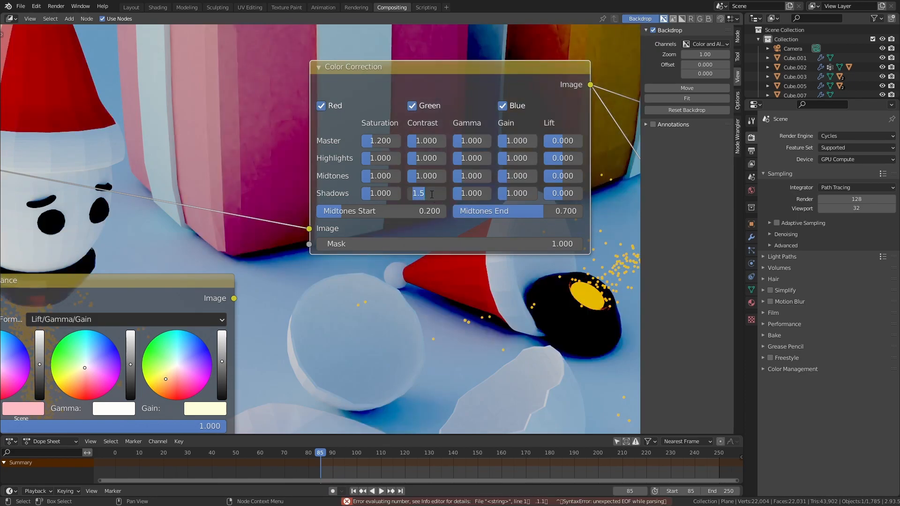
pyautogui.write('0')
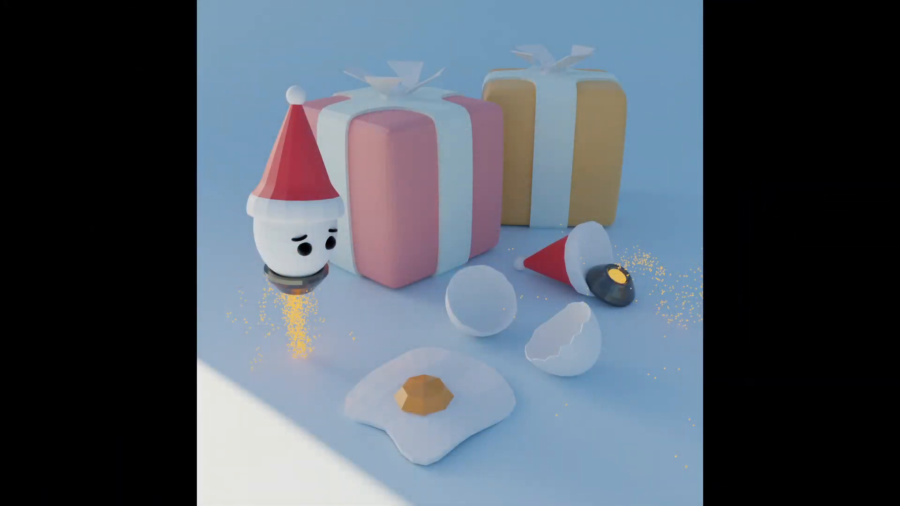